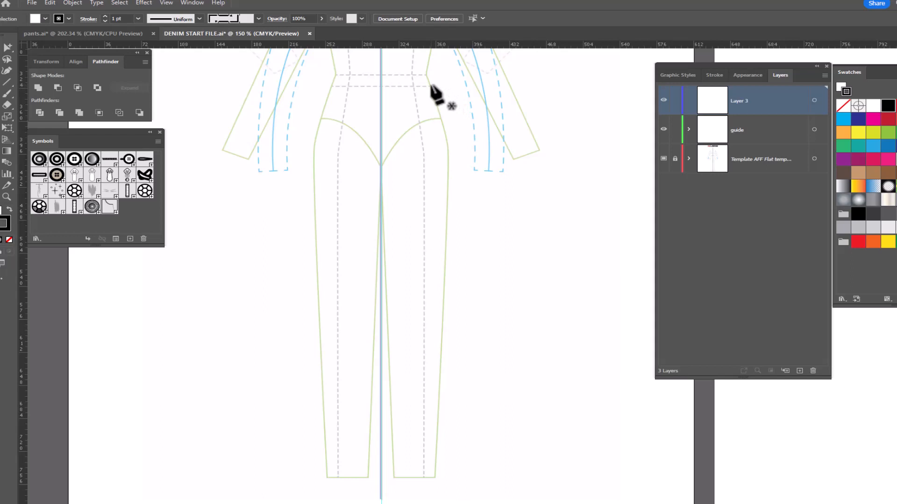
- Draw an open straight-sided pant leg with the Pen tool, about 84 pt wide and 418 pt tall, from side waist around the hem to the crotch
click(430, 85)
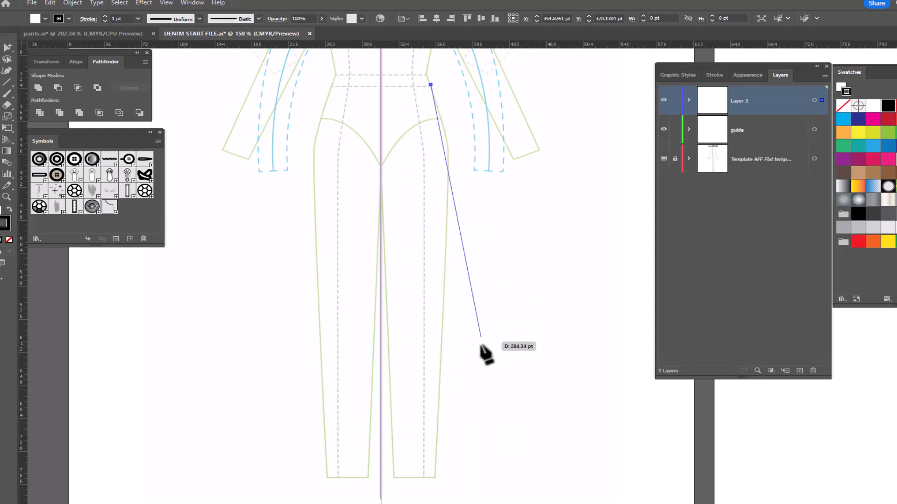
click(467, 468)
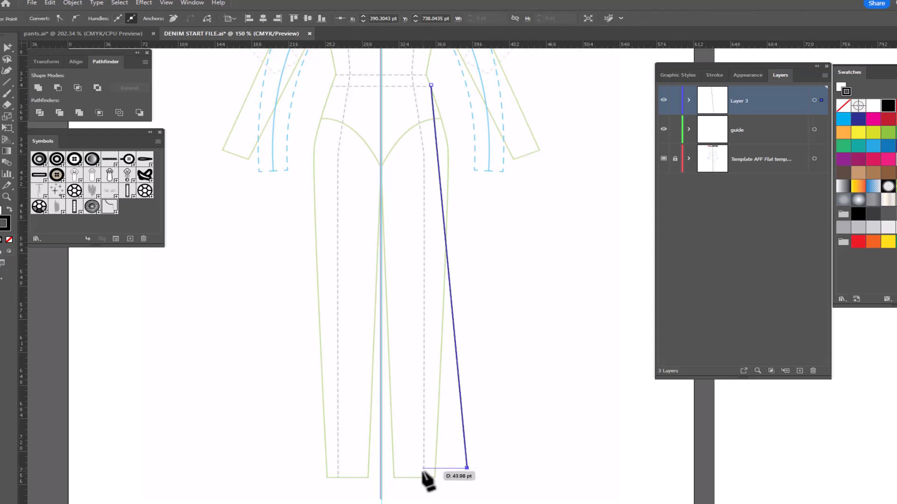
click(422, 467)
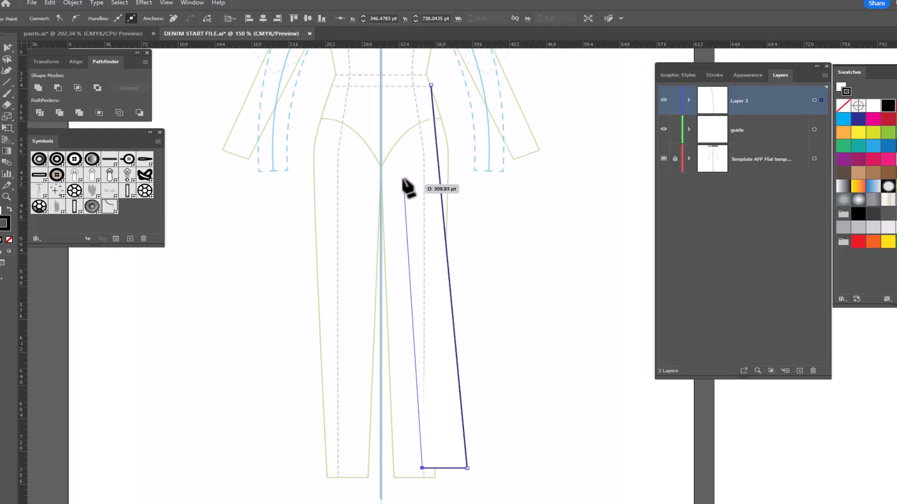
click(381, 163)
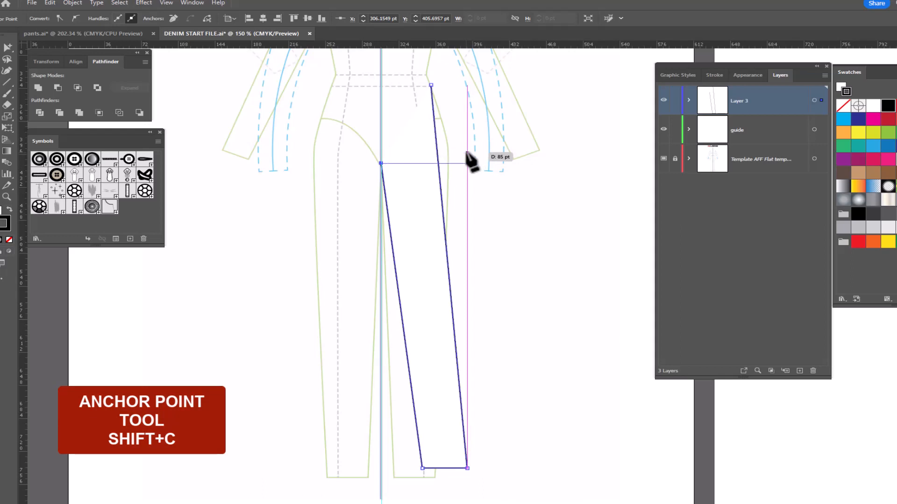
- Curve the leg's outer seam and inseam outward and bow the hem slightly downward with the Anchor Point tool
key(shift+c)
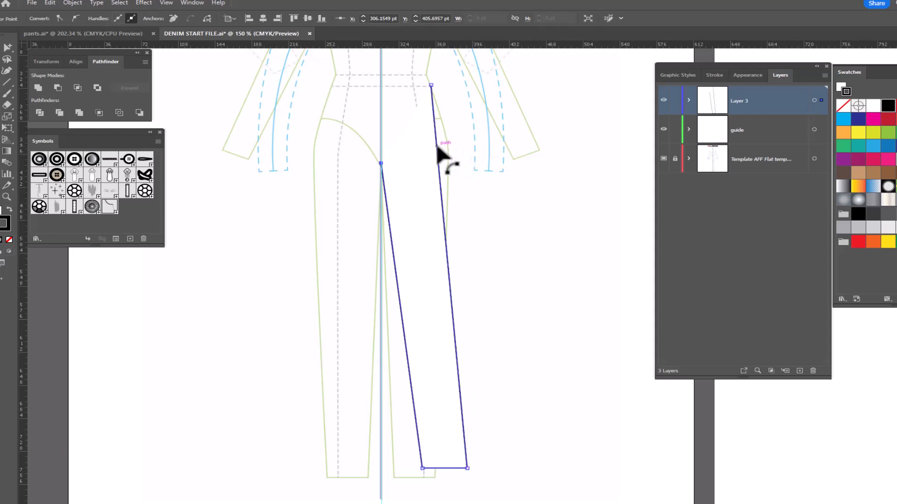
drag(437, 148, 450, 147)
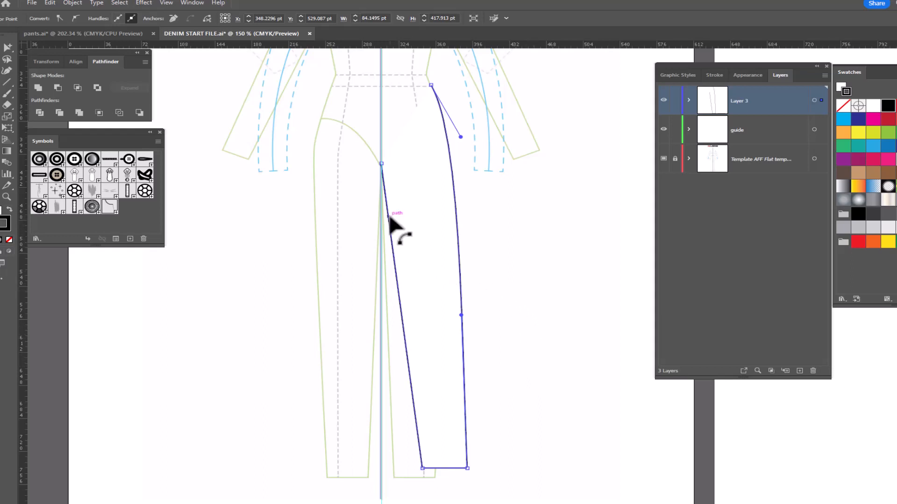
drag(390, 216, 395, 190)
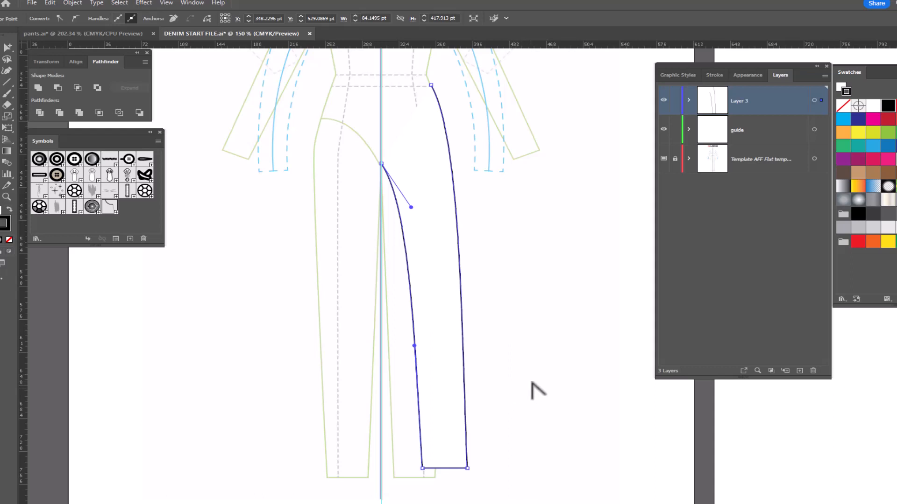
click(444, 468)
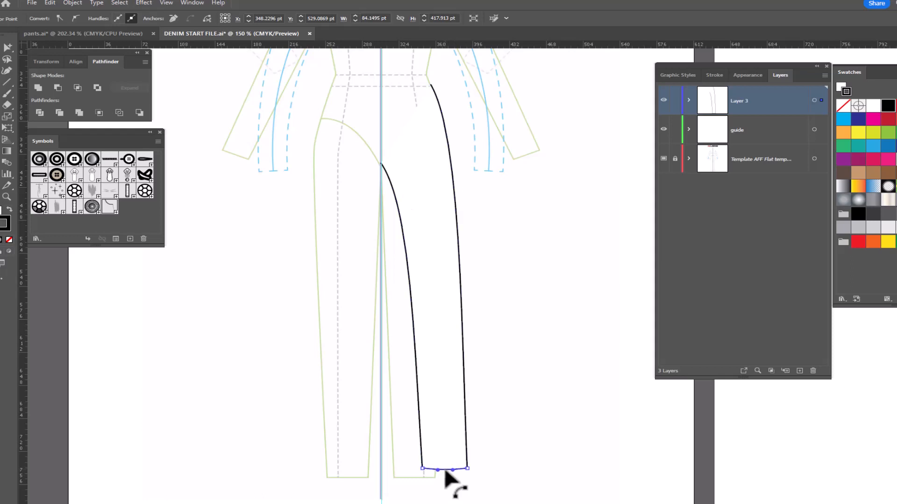
drag(445, 469, 445, 471)
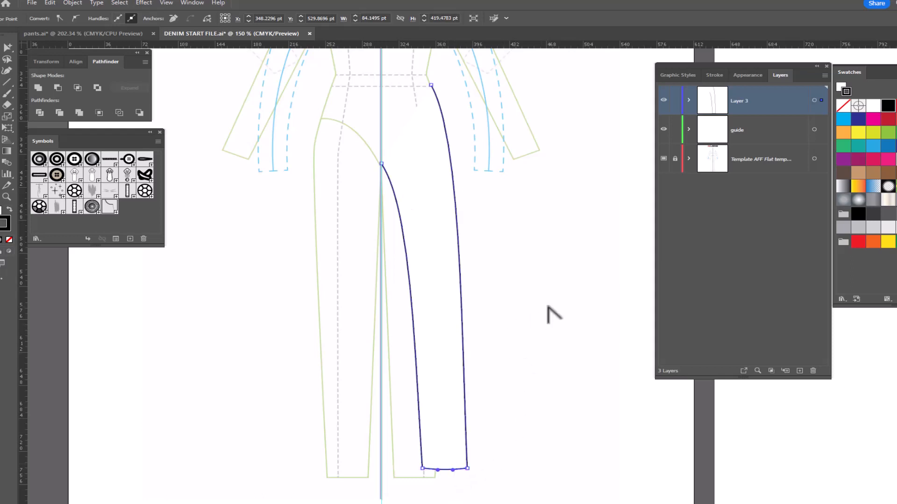
- Reflect a copy of the leg outline vertically across the center front guide to form the opposite leg
key(v)
drag(523, 236, 336, 324)
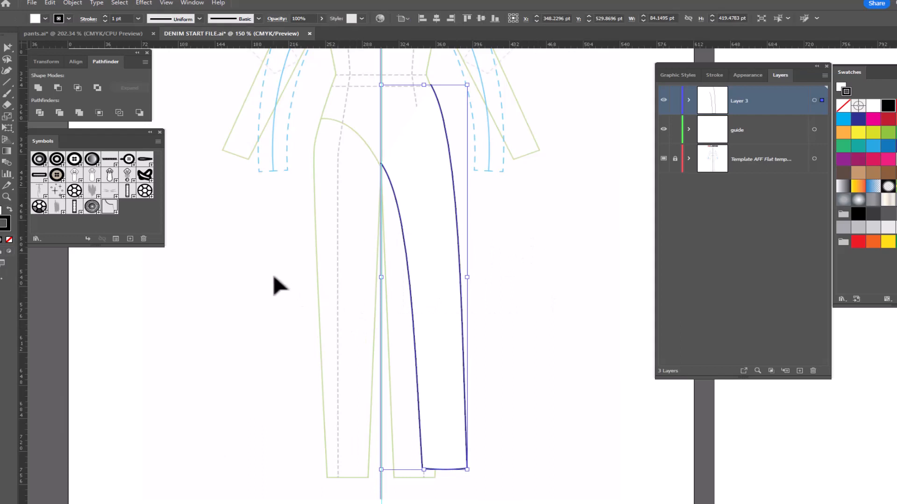
key(o)
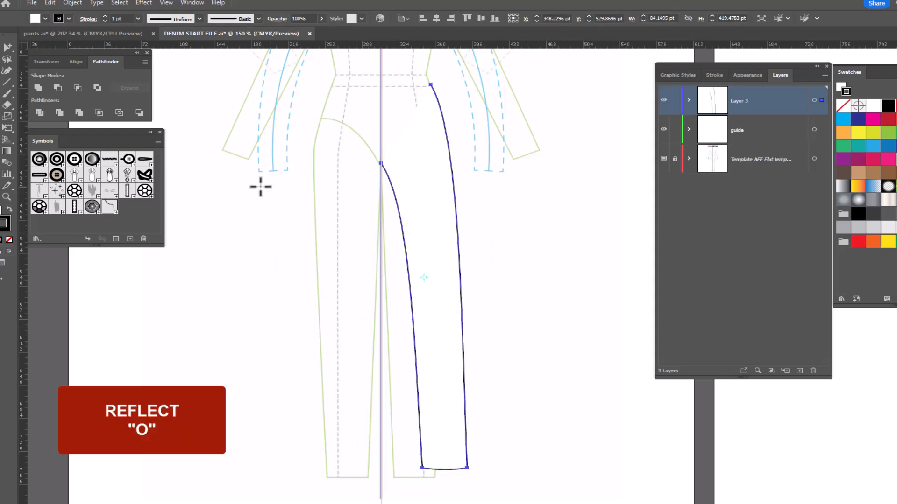
alt+click(381, 66)
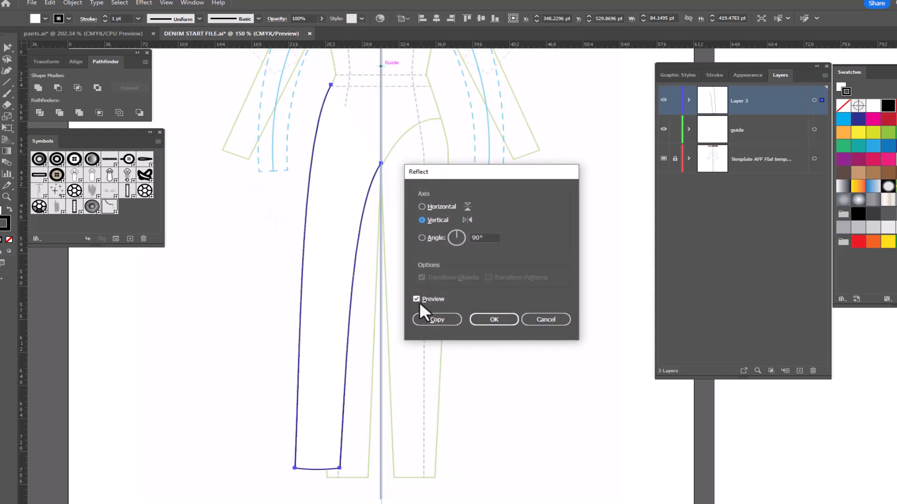
click(426, 322)
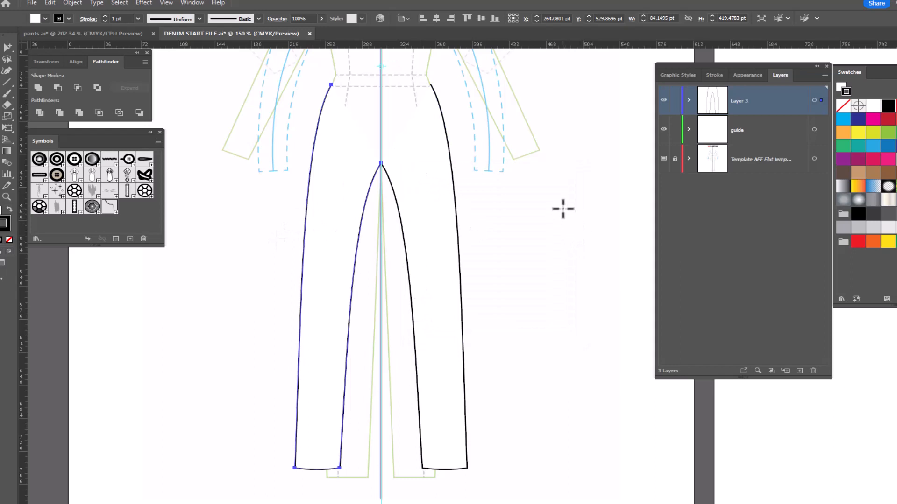
- Join the two leg paths at the crotch and across the waist into one closed pants outline
key(v)
drag(250, 149, 519, 186)
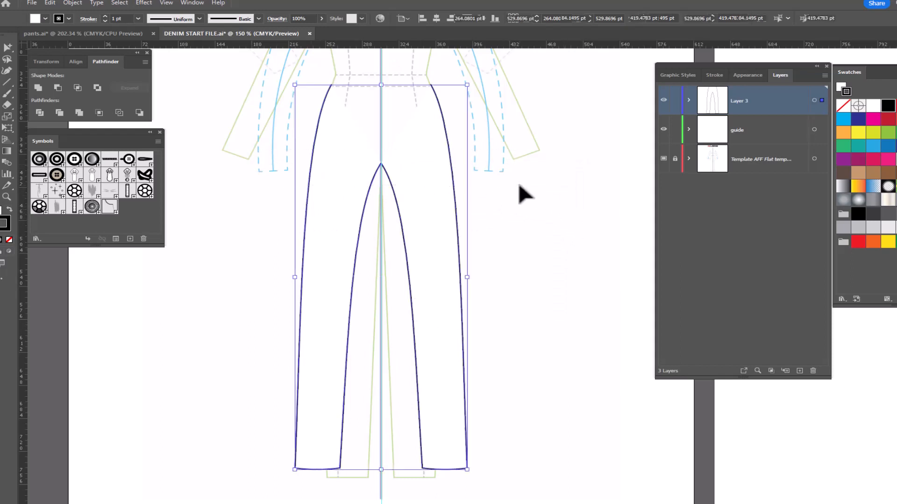
right_click(498, 121)
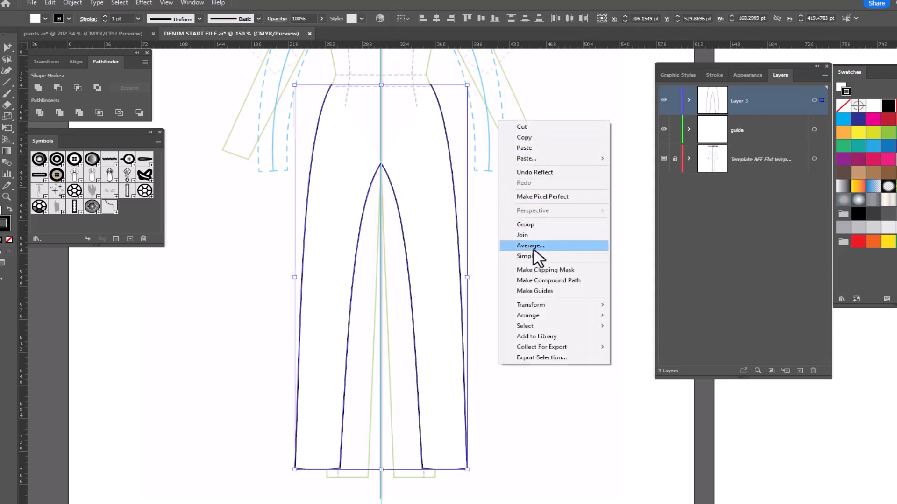
click(521, 235)
right_click(514, 138)
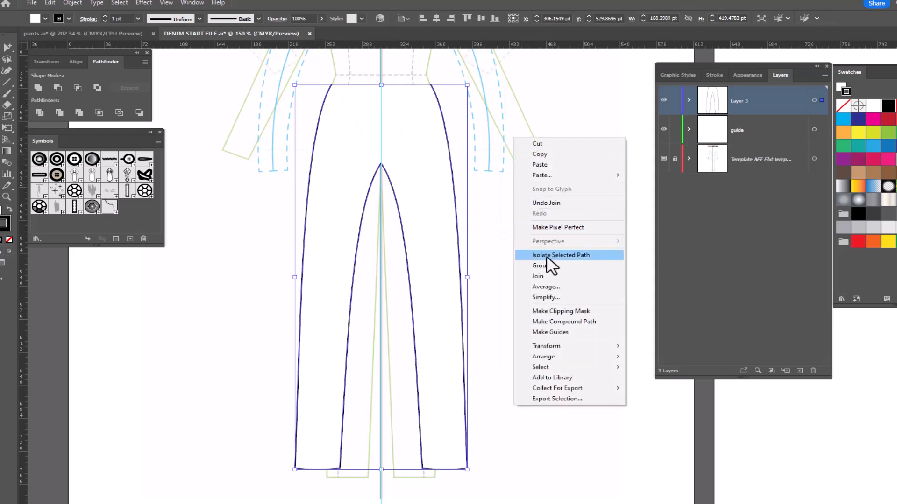
click(546, 277)
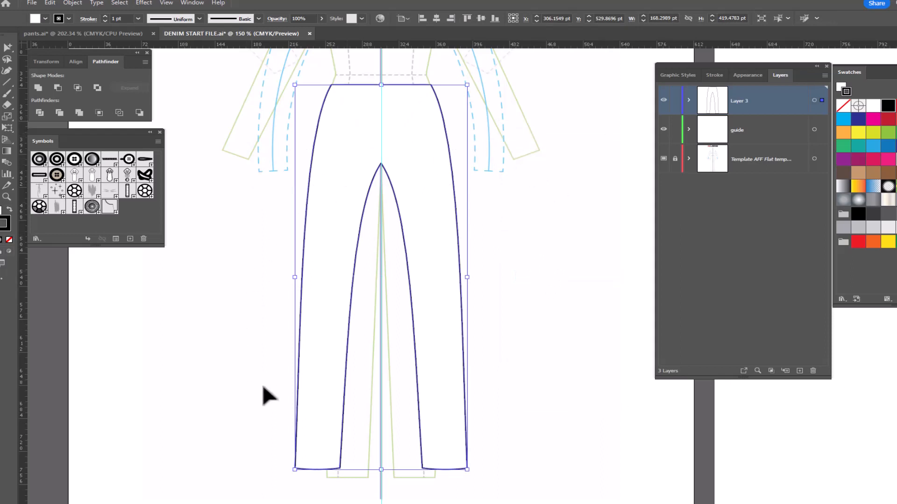
- Curve the pants' straight waist edge gently downward at the center front with the Anchor Point tool
drag(514, 217, 499, 228)
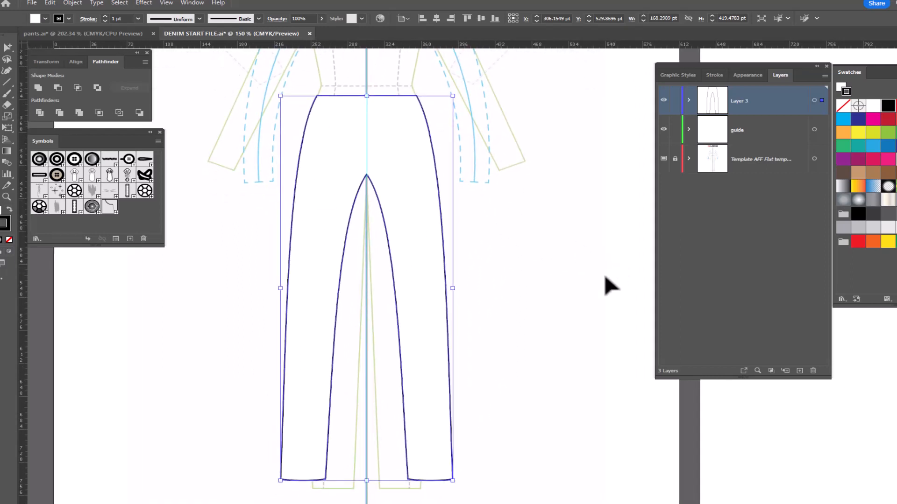
click(6, 196)
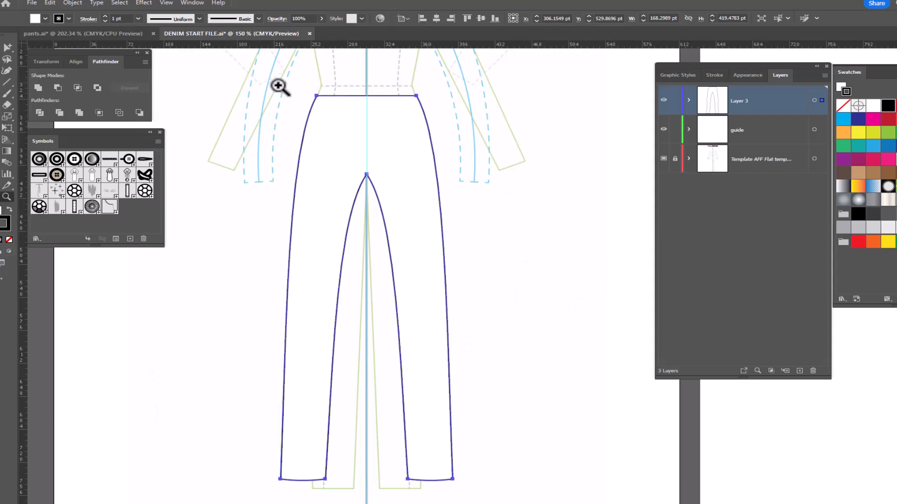
click(280, 85)
drag(318, 131, 399, 238)
key(space)
drag(448, 265, 321, 246)
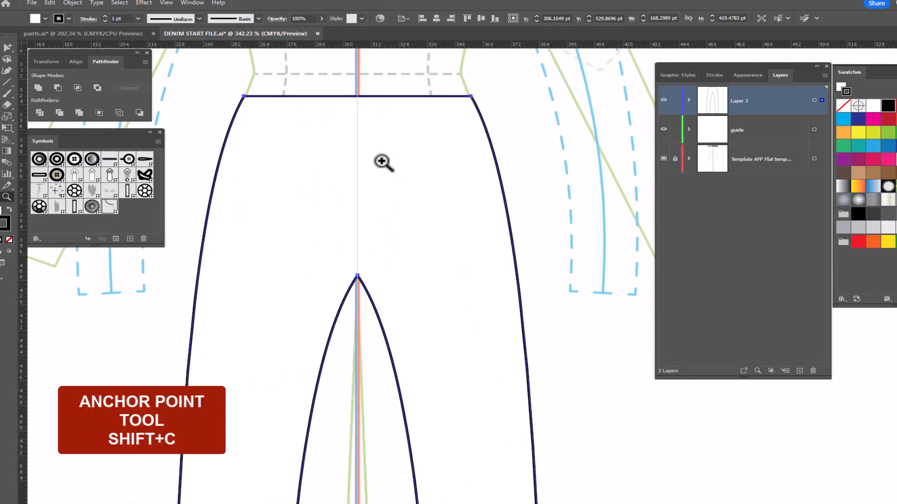
key(shift+c)
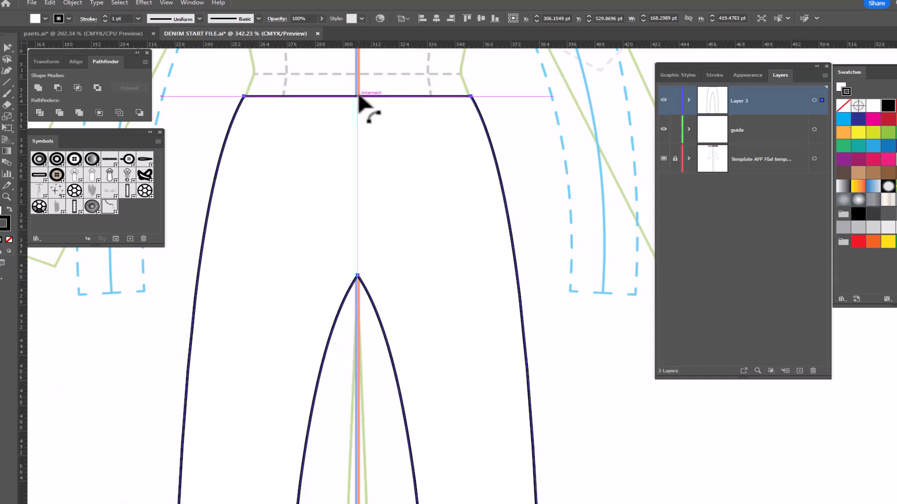
drag(358, 96, 362, 117)
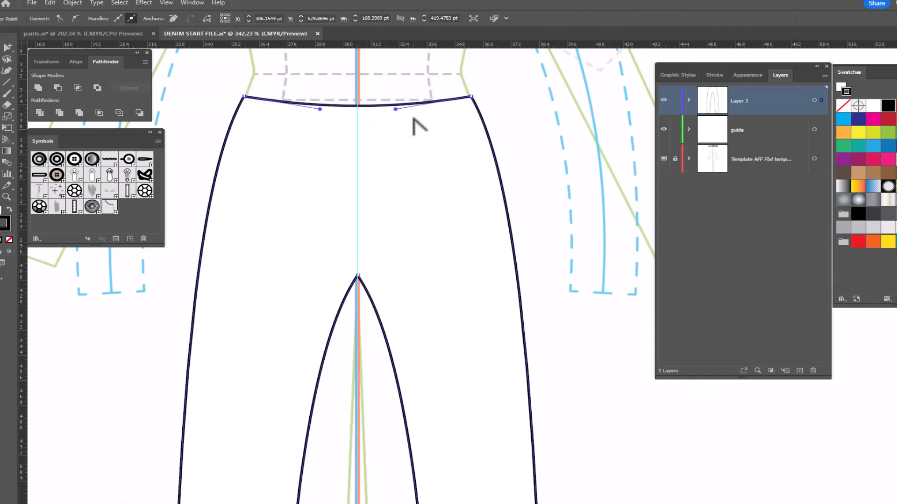
- Draw a waistband seam about 106 pt wide between the side seams below the waist edge, and curve it downward at the center
key(p)
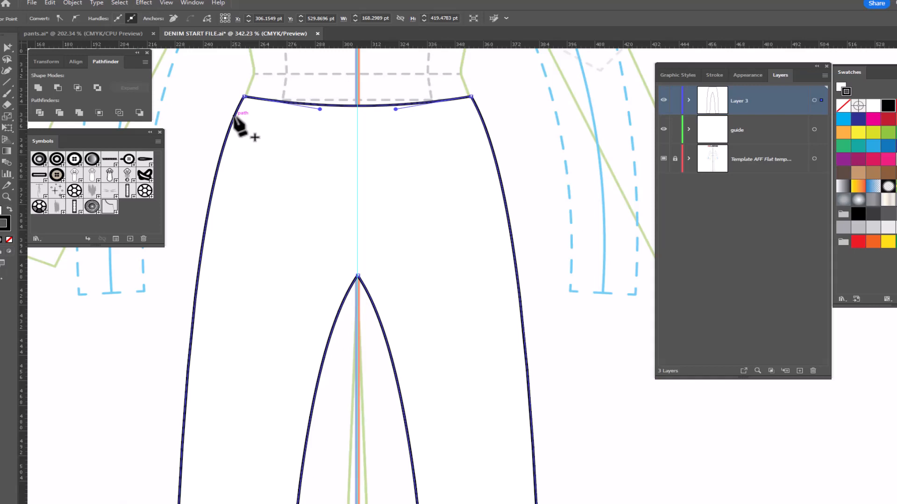
drag(234, 116, 483, 118)
click(482, 117)
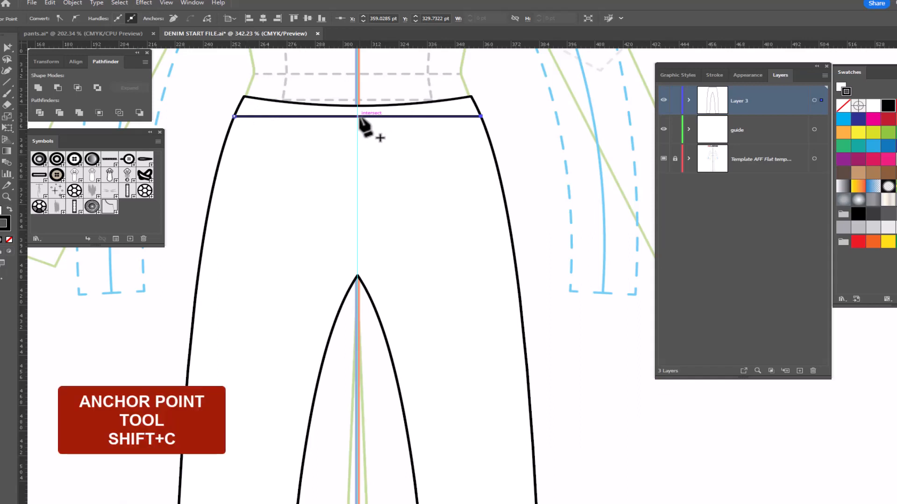
key(shift+c)
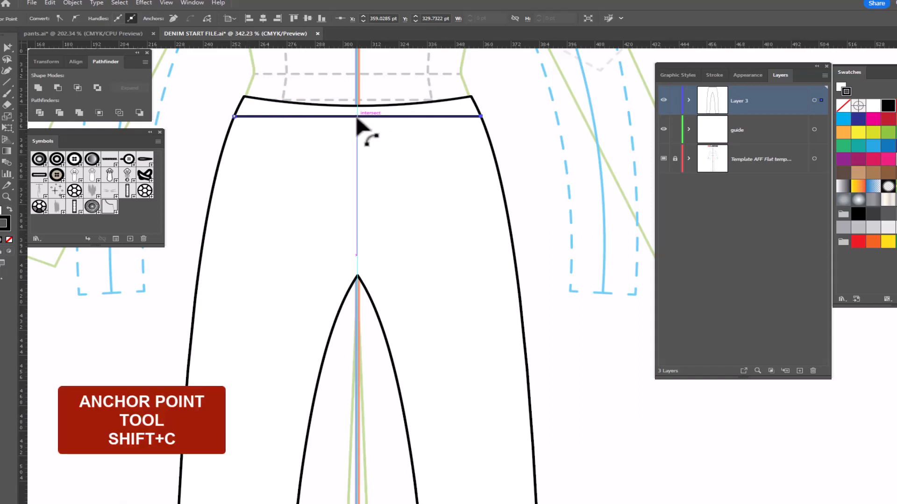
drag(357, 120, 357, 131)
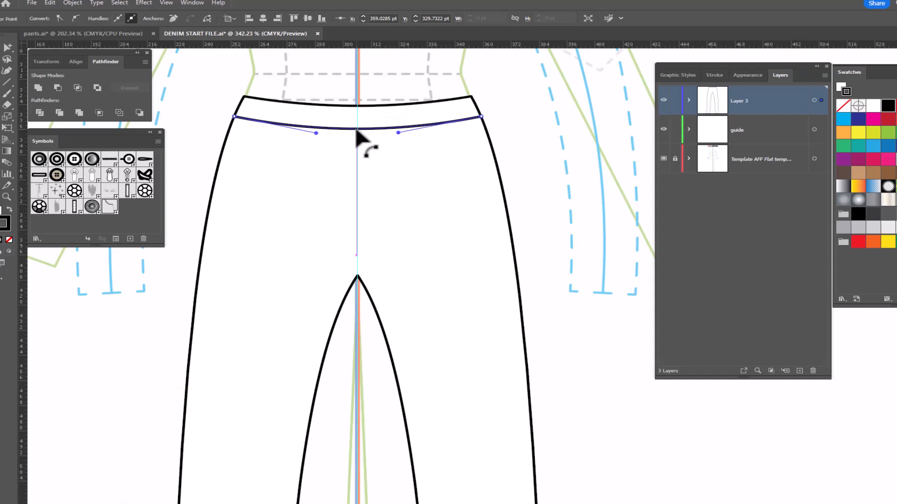
- Copy only the top waist edge segment, paste it in front, and move the copy down 1 pt
key(a)
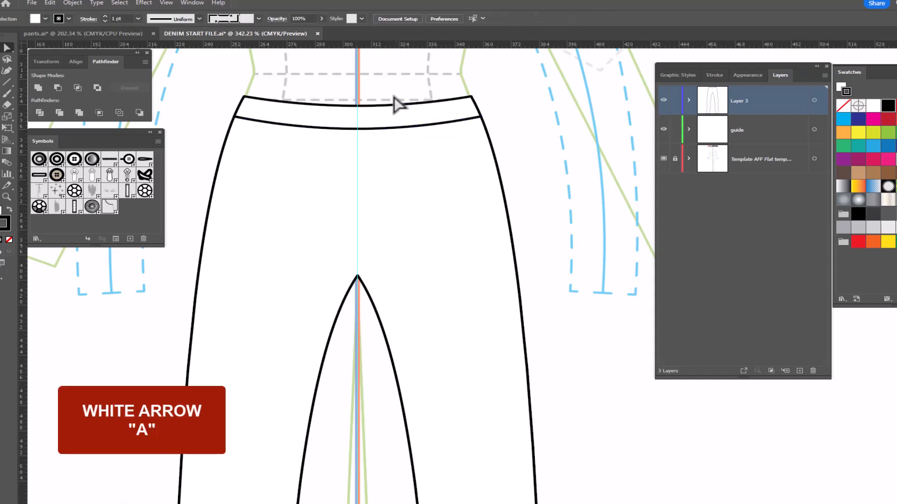
click(382, 106)
click(382, 106)
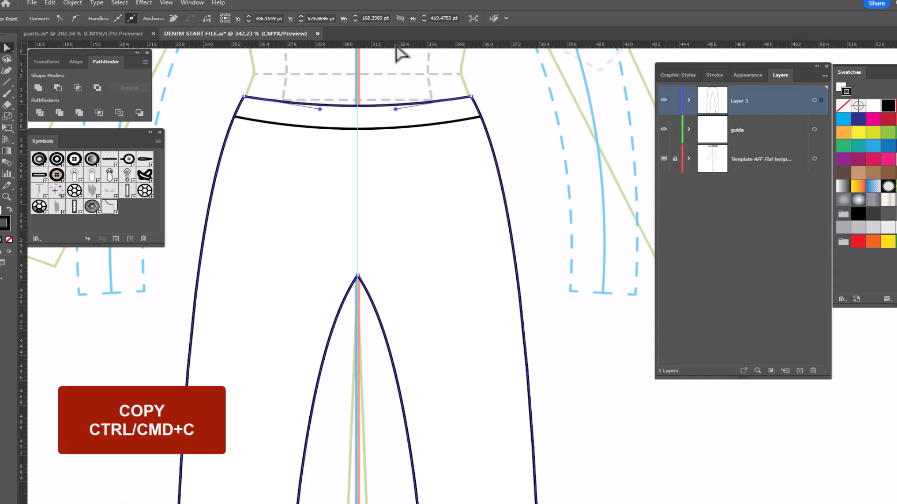
key(ctrl+c)
key(ctrl+f)
key(ctrl+f)
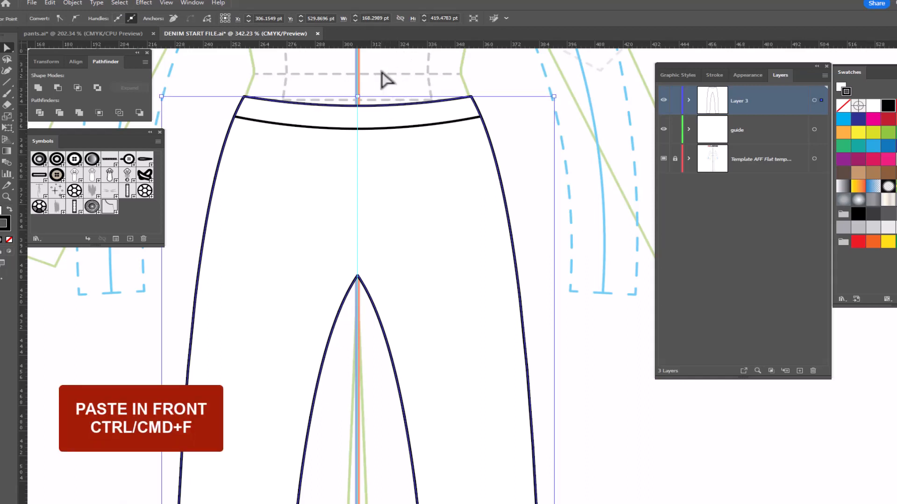
key(ctrl+f)
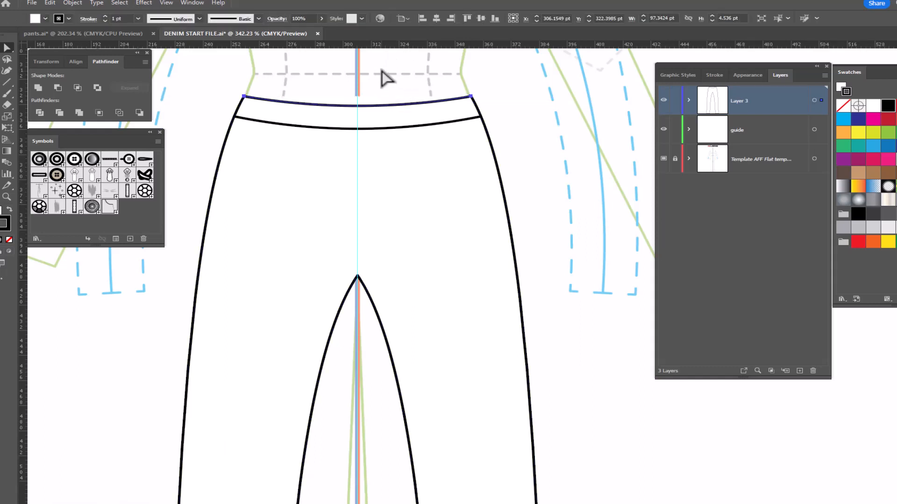
key(Down)
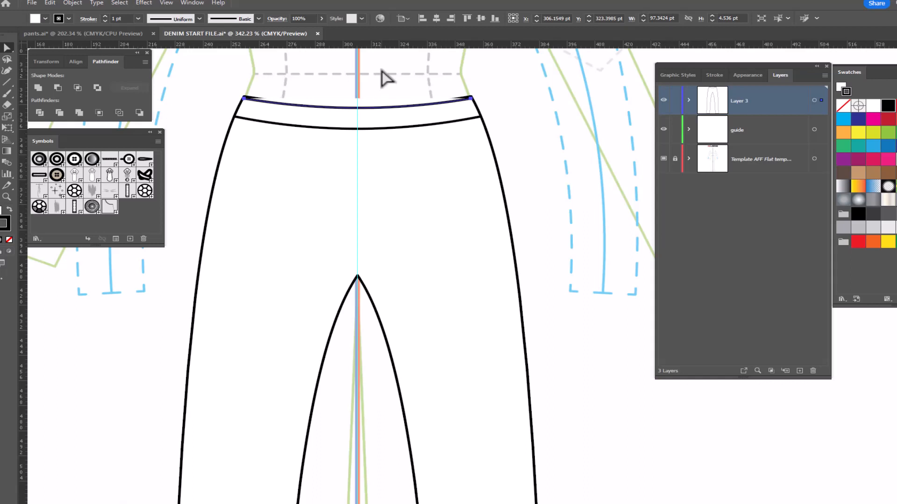
- Apply the Single Stitch graphic style to the copied waist line and deselect it
click(677, 75)
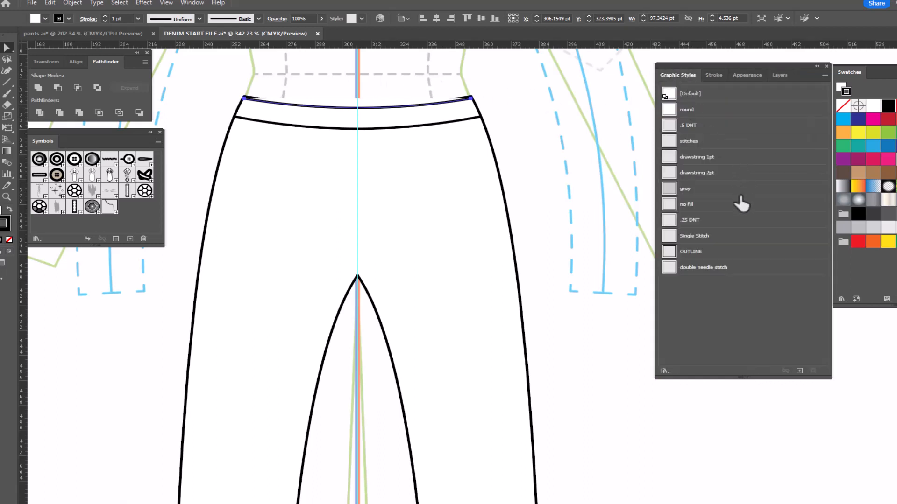
click(695, 237)
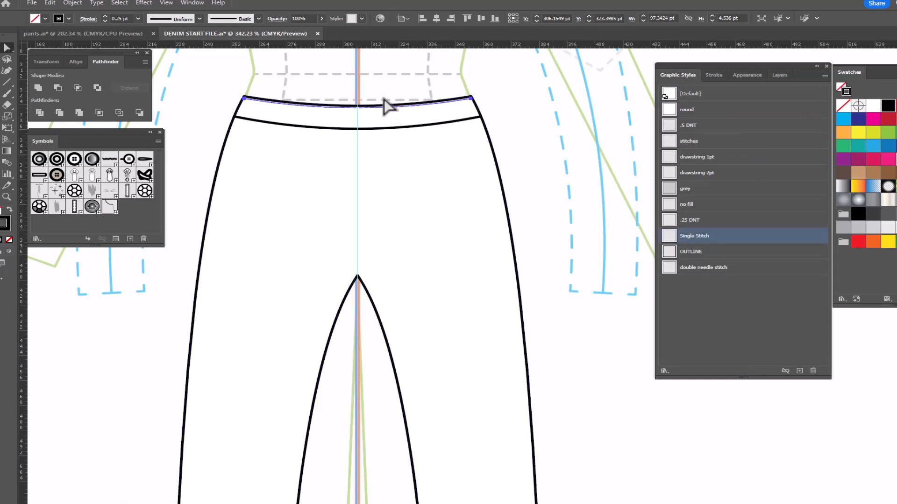
click(535, 128)
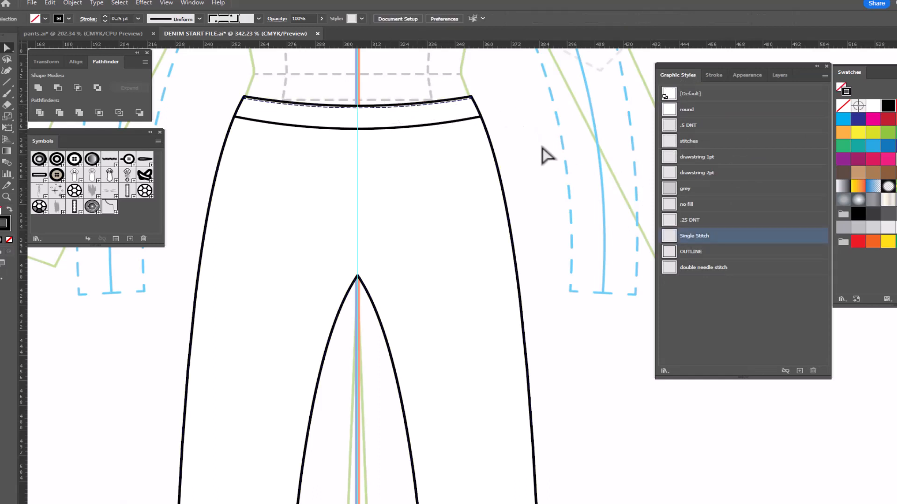
- Add a Single Stitch line 1 pt above the waistband seam, using a copy of the seam pasted in front
click(379, 130)
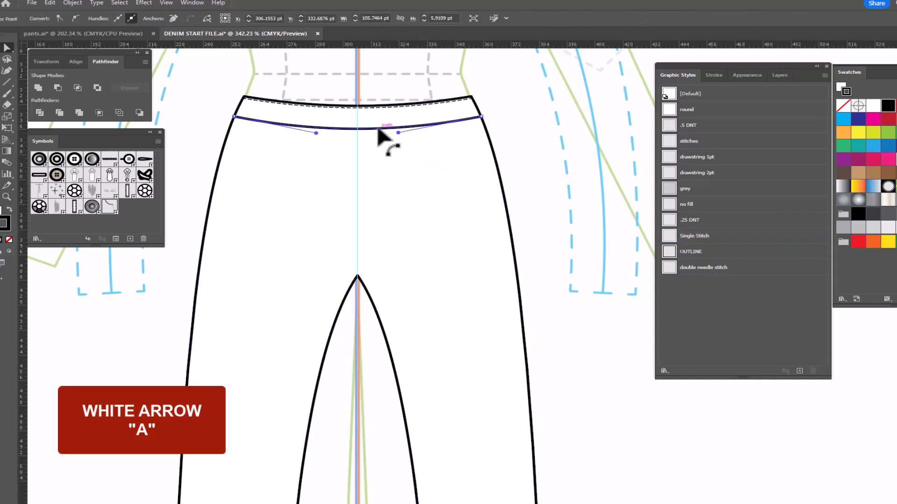
key(ctrl+c)
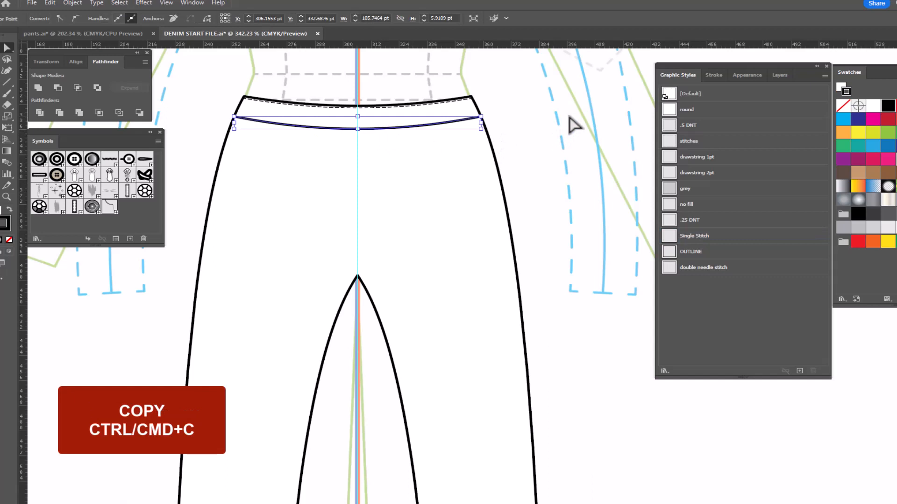
key(ctrl+f)
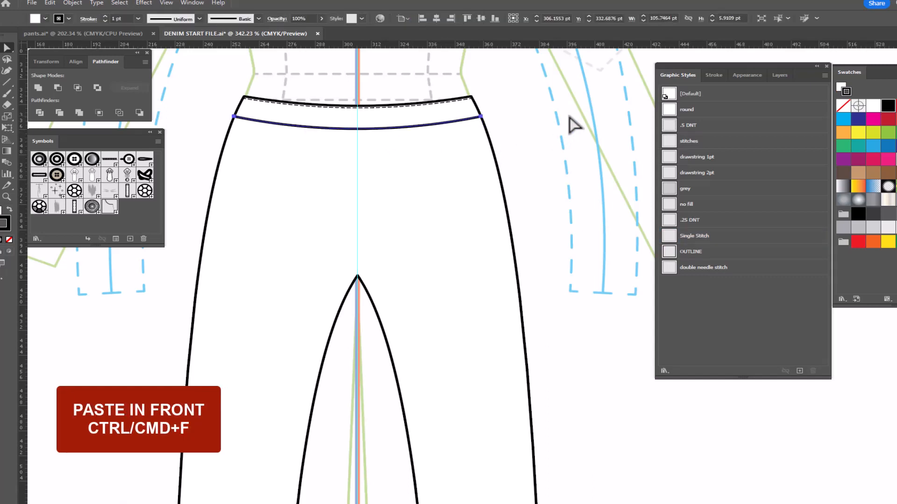
key(Up)
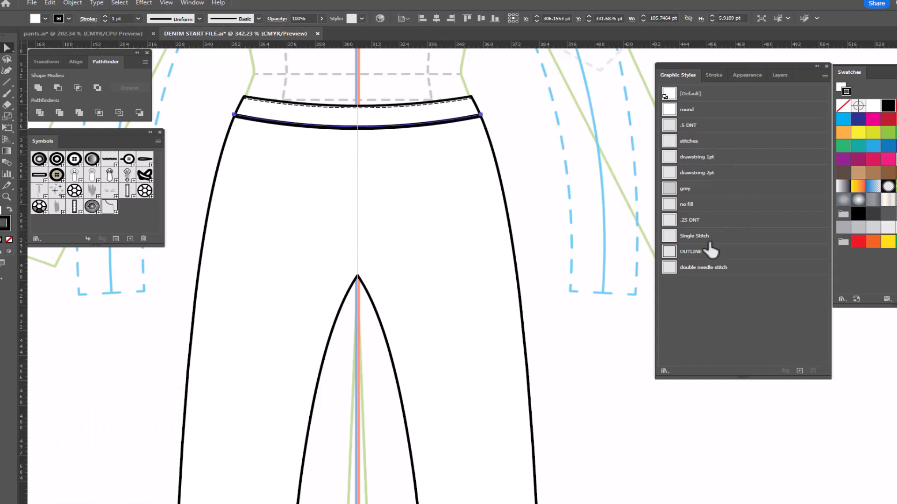
click(695, 236)
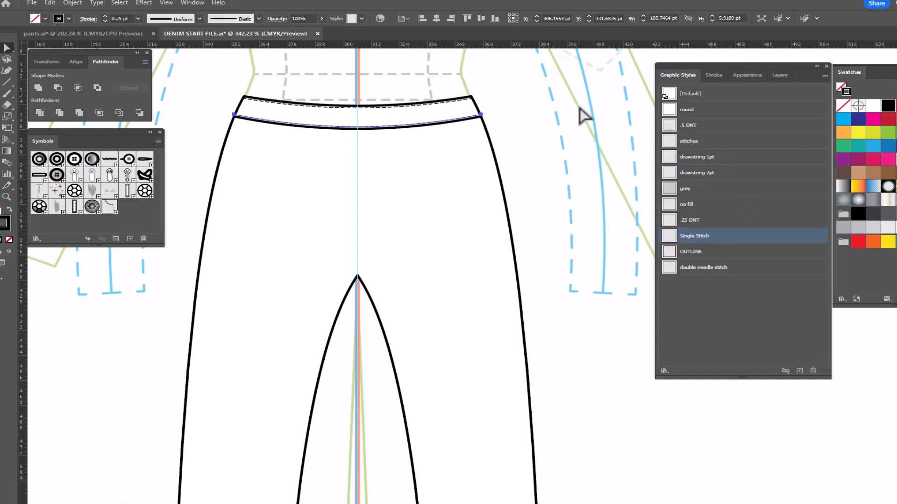
- Draw a straight vertical center front line about 81 pt long from the top waist edge down to the crotch point
key(p)
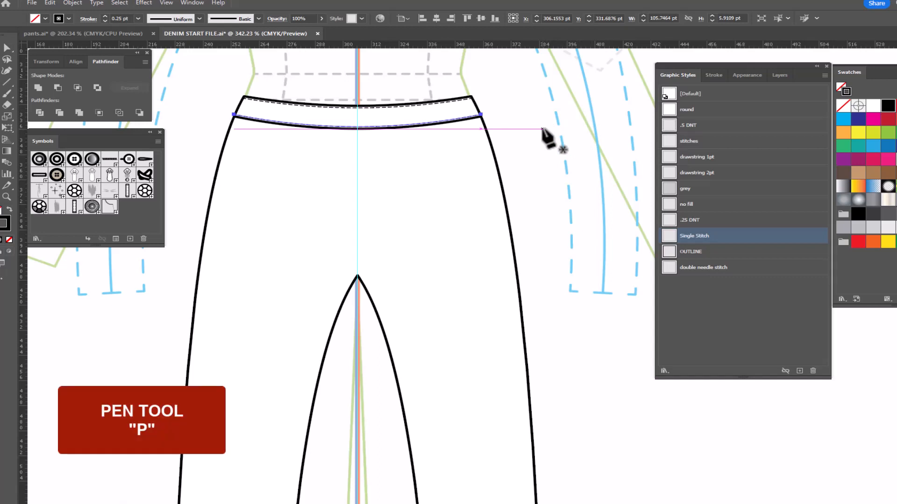
click(357, 107)
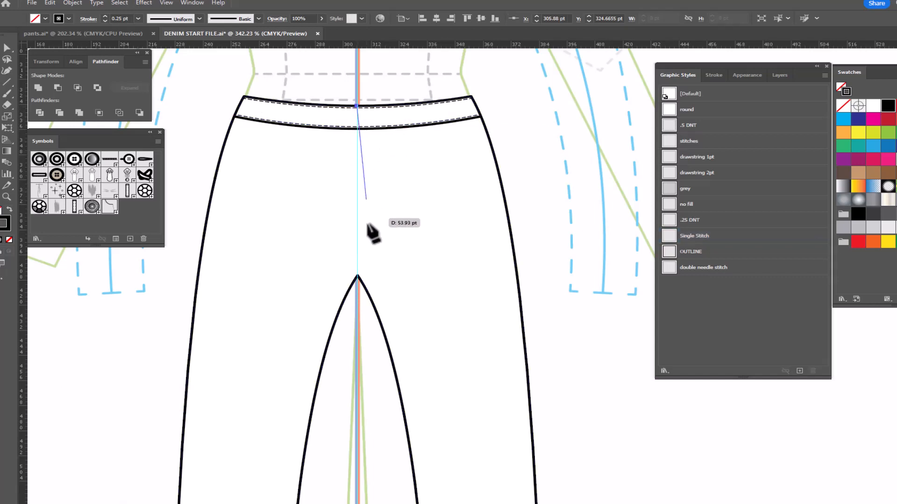
click(358, 277)
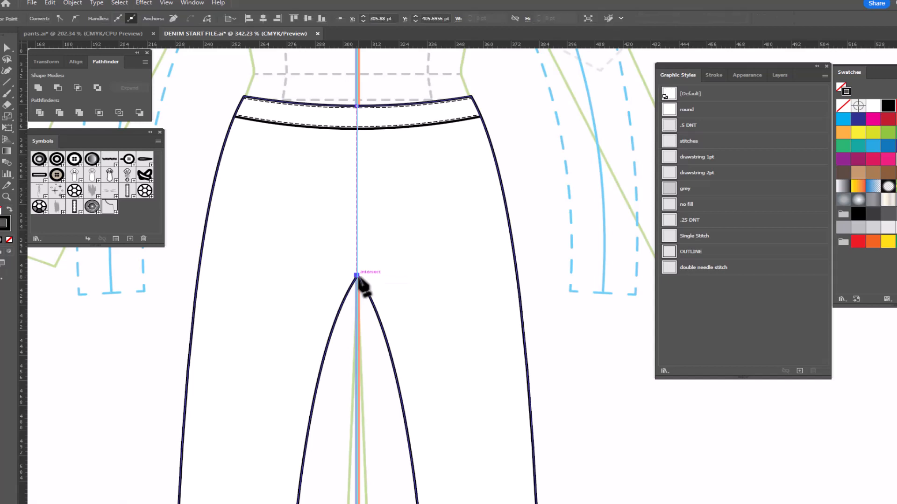
key(ctrl+shift+a)
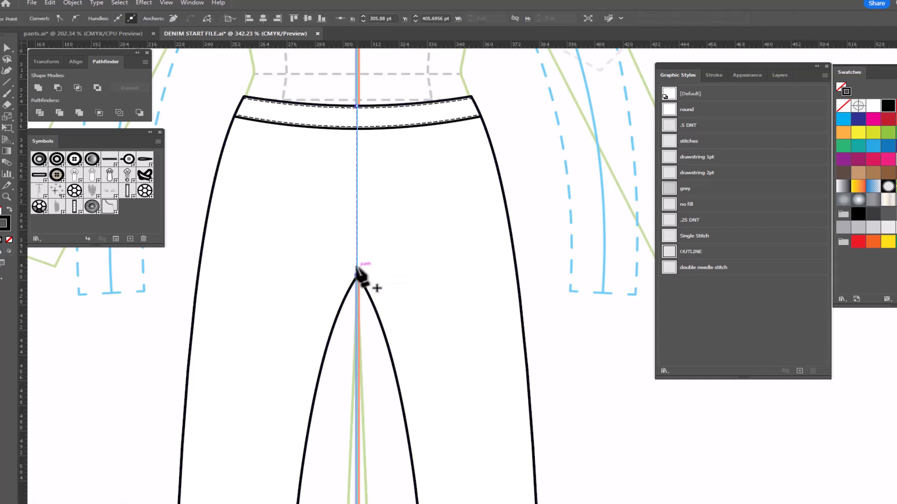
click(357, 270)
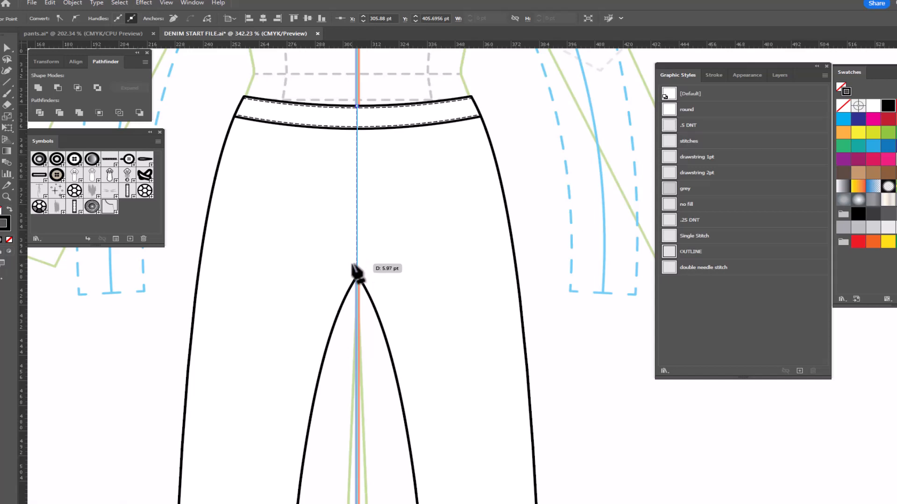
- Give the center front line the default black stroke with no fill, and deselect it
key(d)
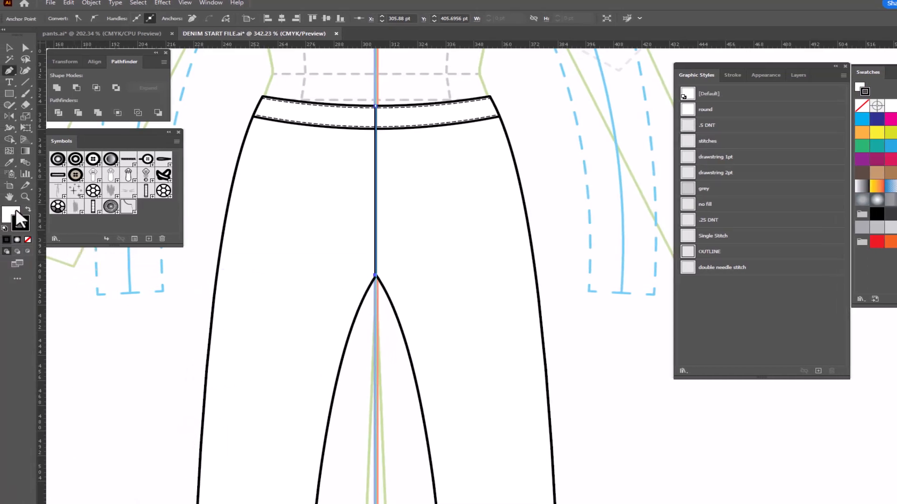
click(15, 212)
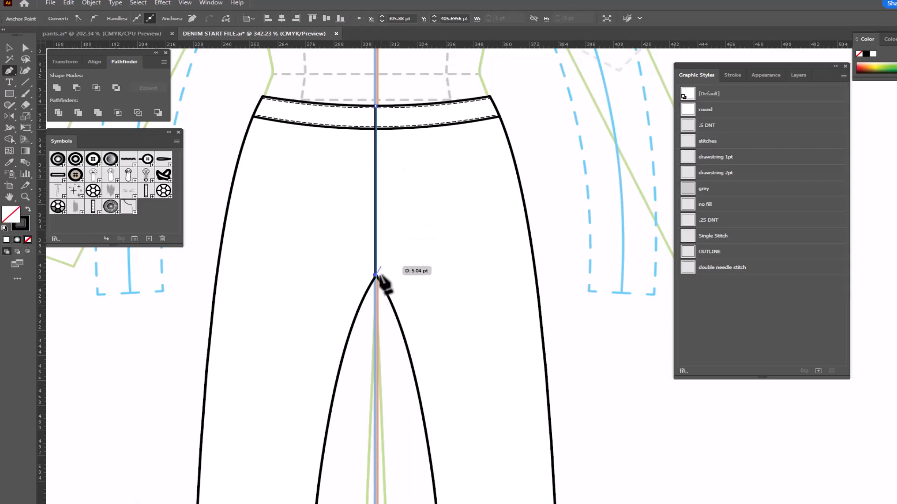
click(6, 46)
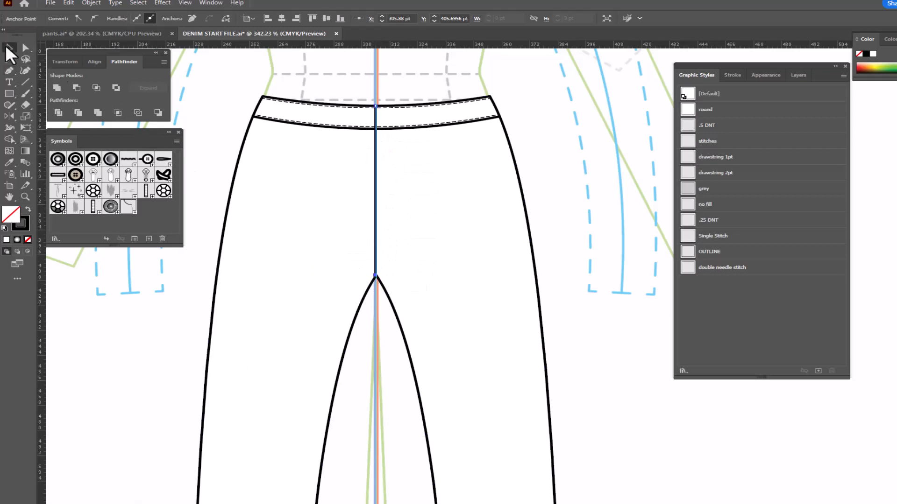
click(226, 81)
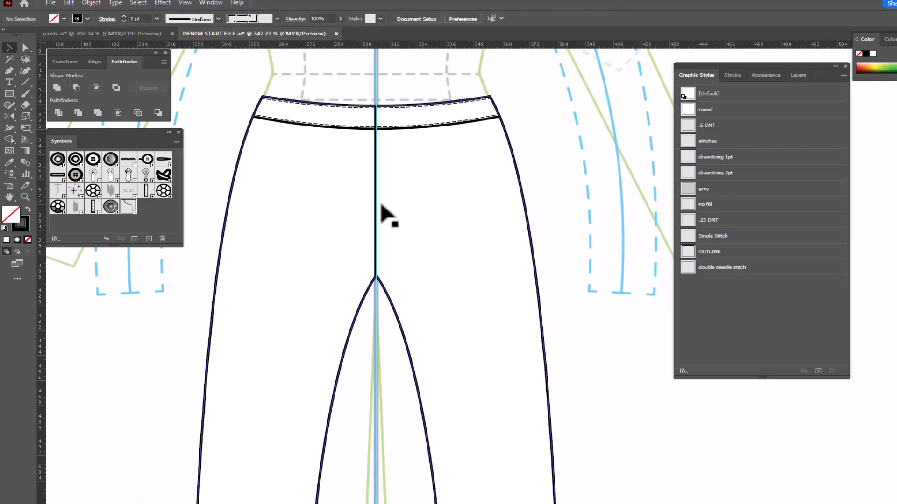
- Add a Single Stitch line 1 pt to the right of the center front line, using a copy pasted in front
click(377, 215)
key(ctrl+c)
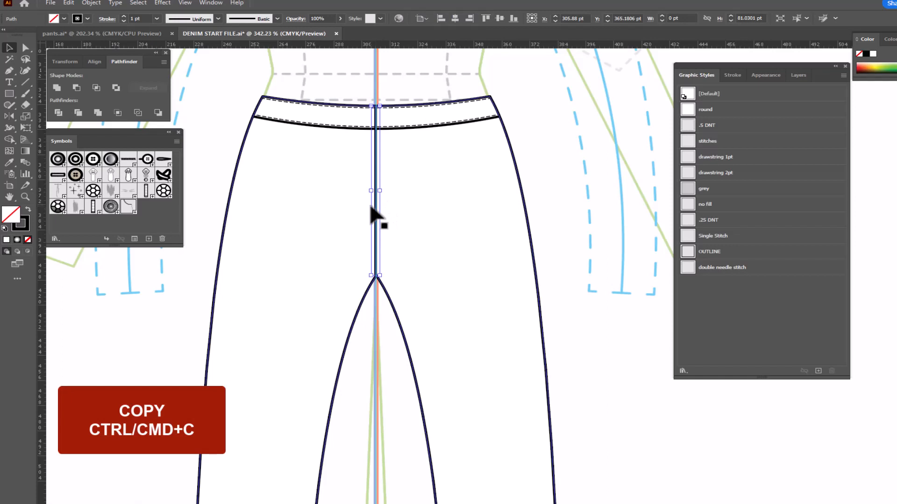
key(ctrl+f)
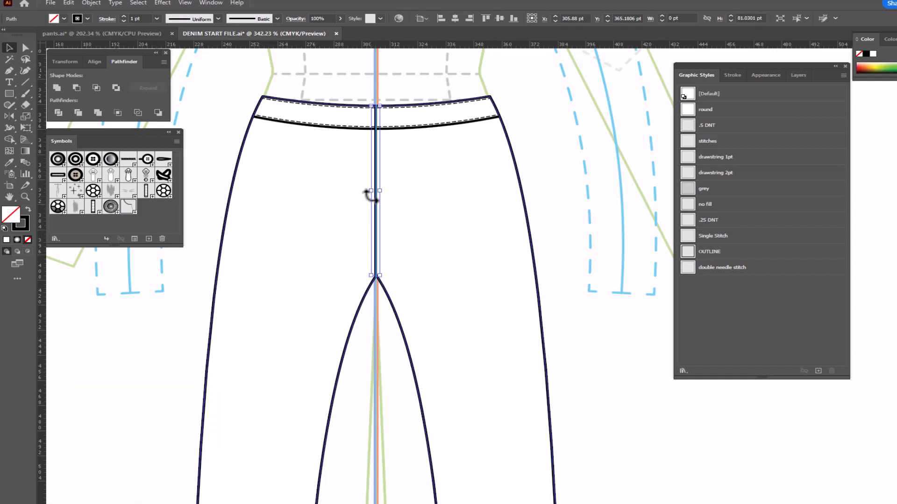
key(Right)
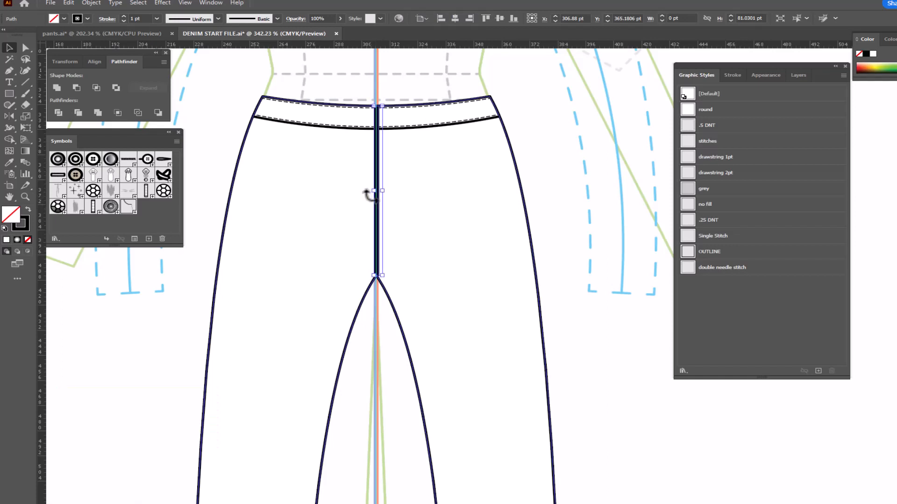
click(722, 237)
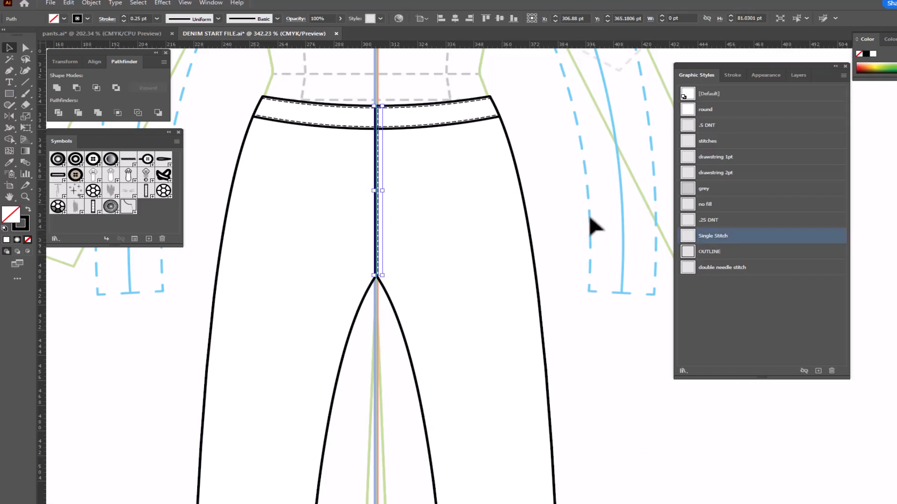
click(590, 218)
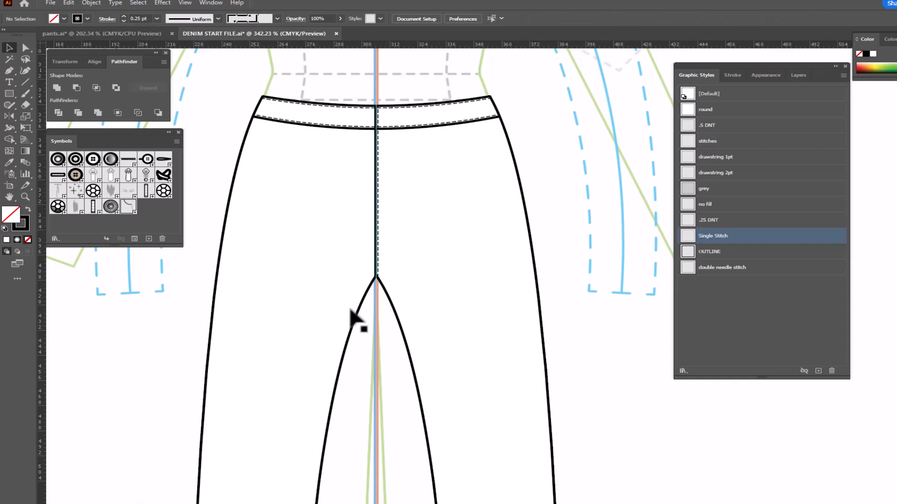
- Draw a short slanted crease line about 17 pt wide across the crotch point and apply the no fill graphic style
key(p)
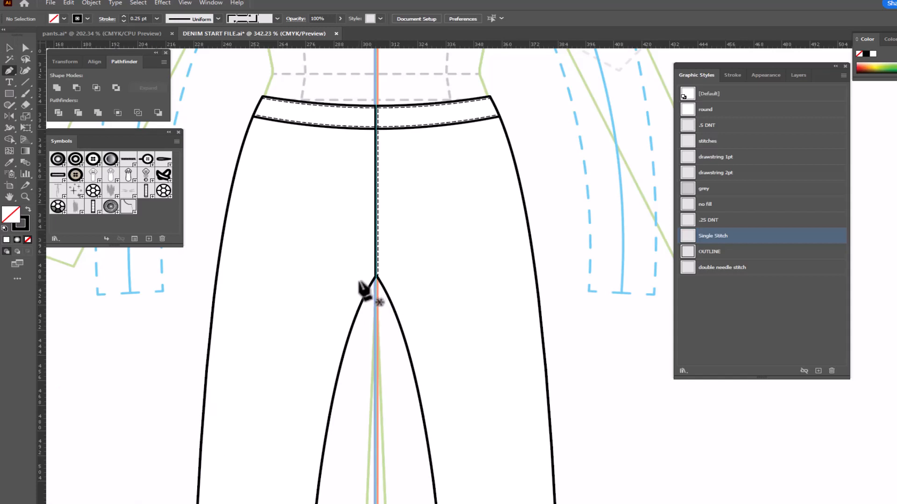
drag(359, 280, 398, 269)
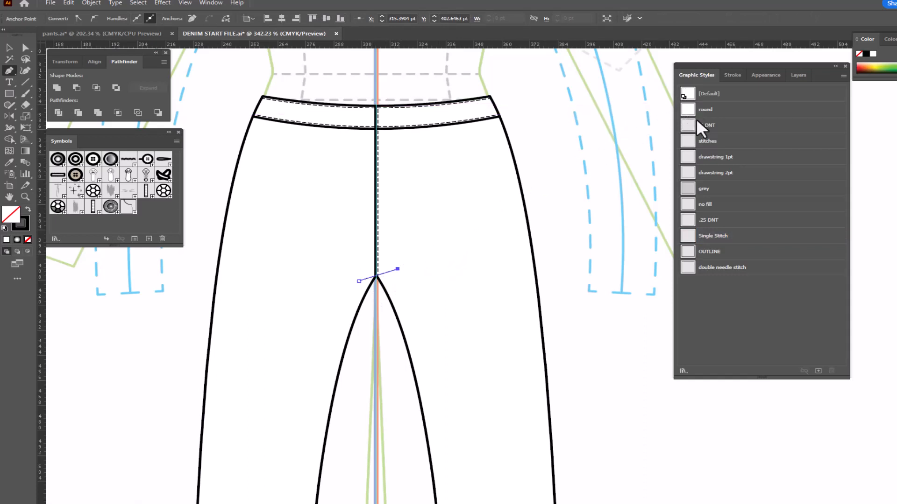
click(718, 205)
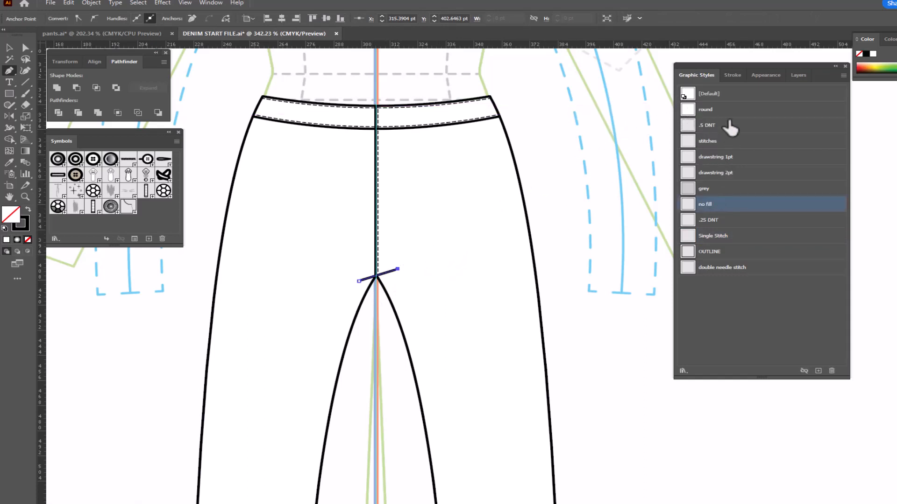
- Apply the width profile with two pointed ends and its bulge nearer the right end to the crotch crease, and finish the path
click(734, 76)
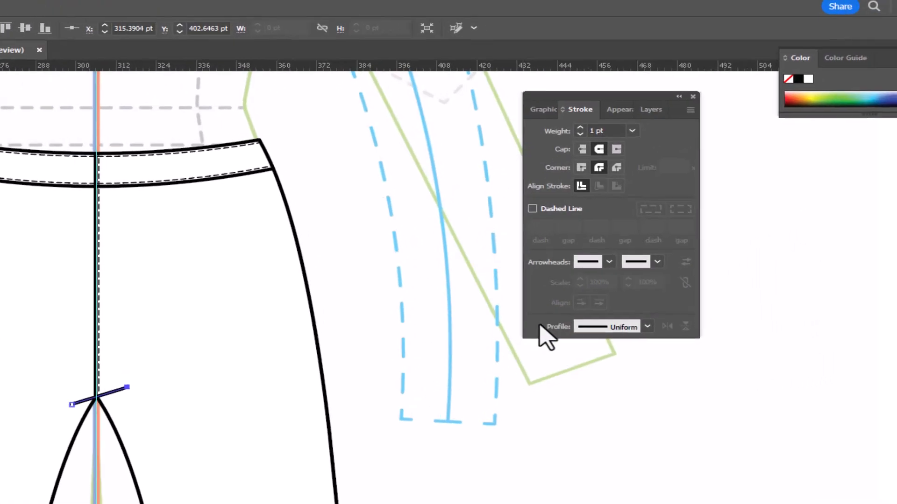
click(645, 328)
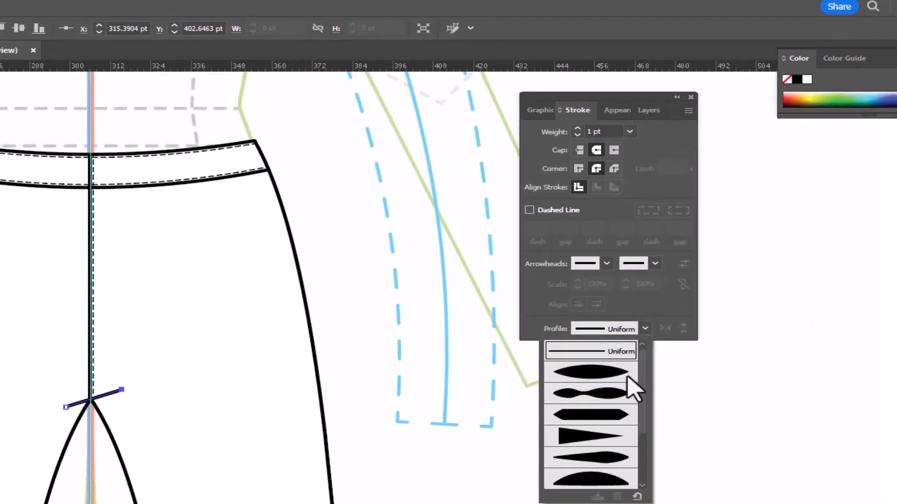
click(611, 462)
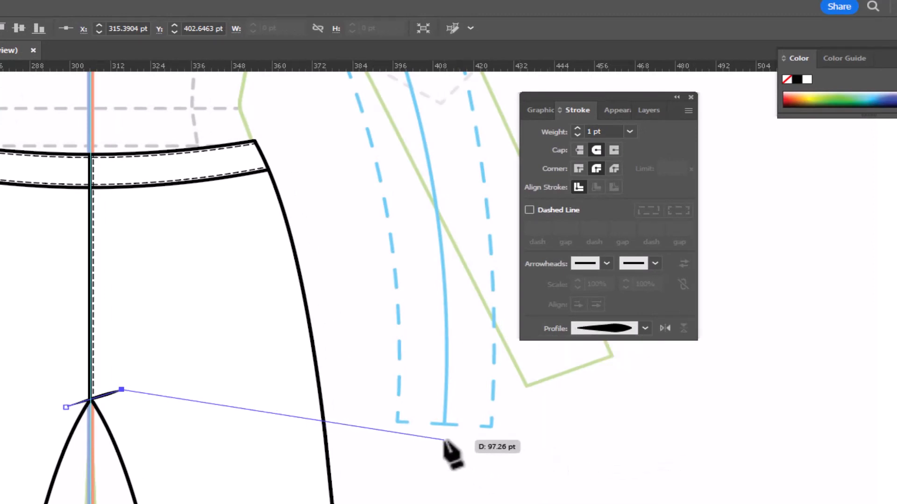
key(Escape)
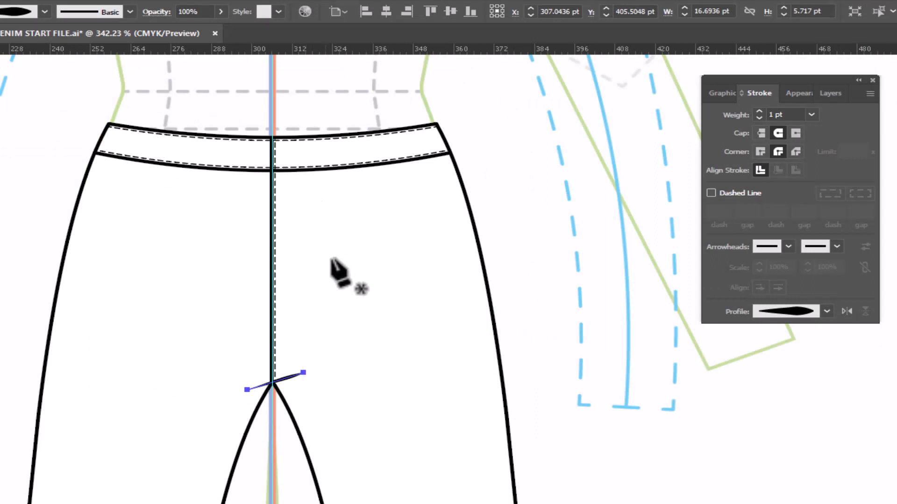
- Draw an L-shaped fly path from the waistband seam about 49 pt down and 11 pt across to center front, styled as double needle stitch
click(310, 171)
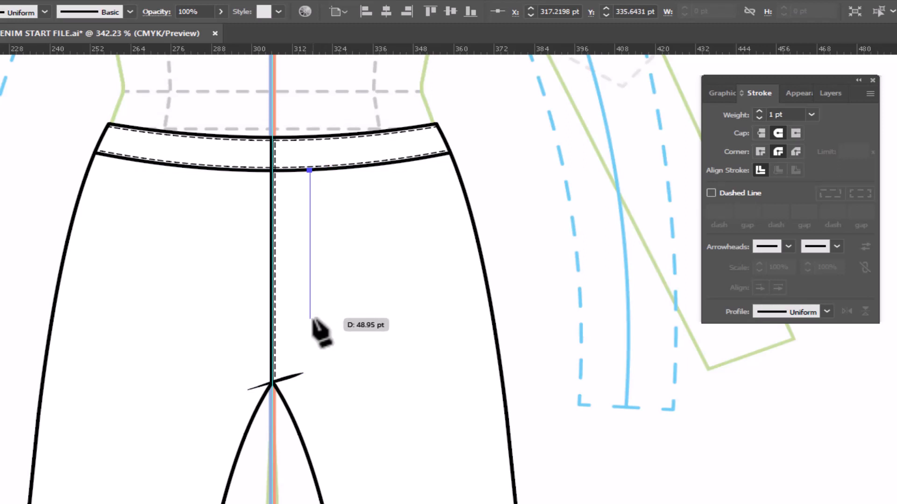
click(309, 317)
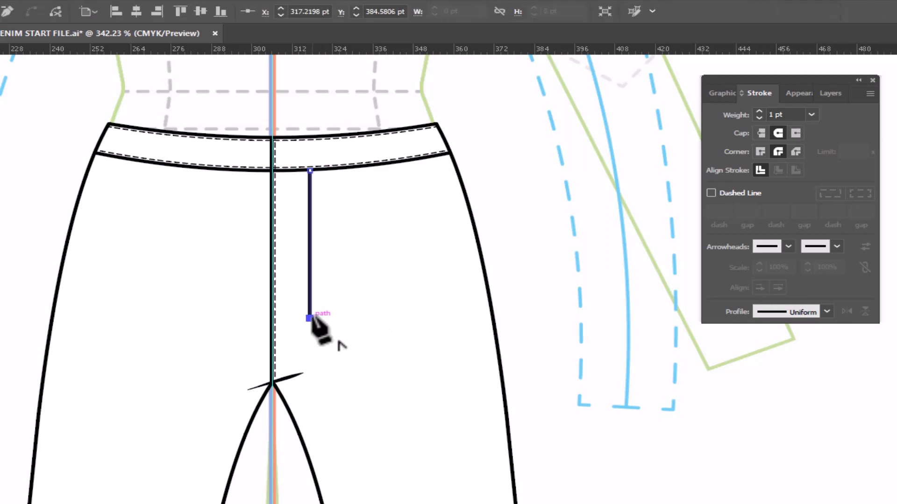
click(272, 318)
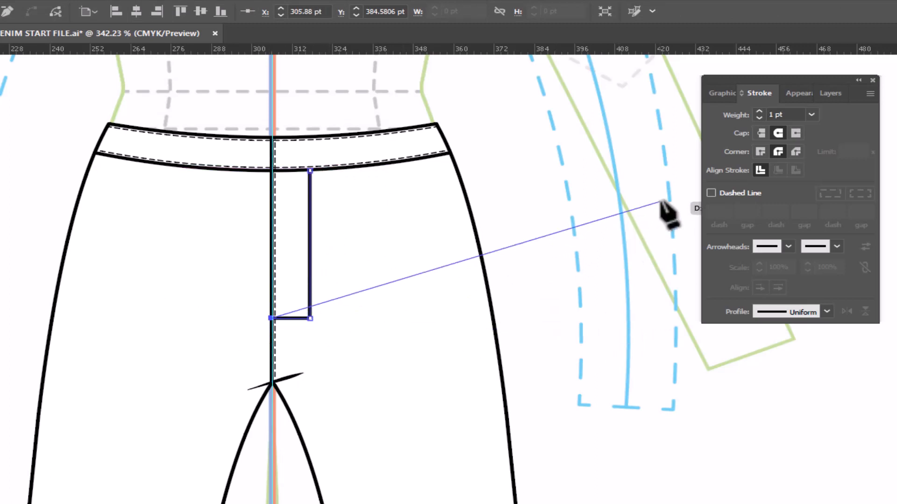
click(719, 93)
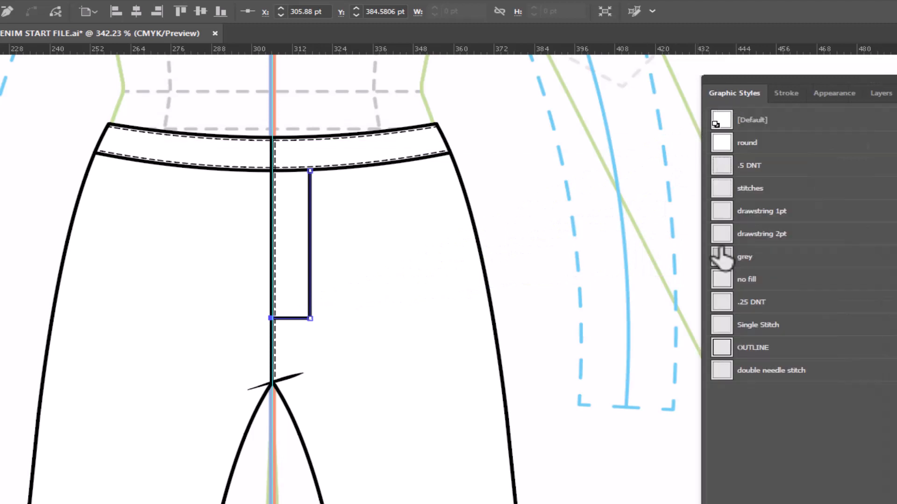
click(750, 370)
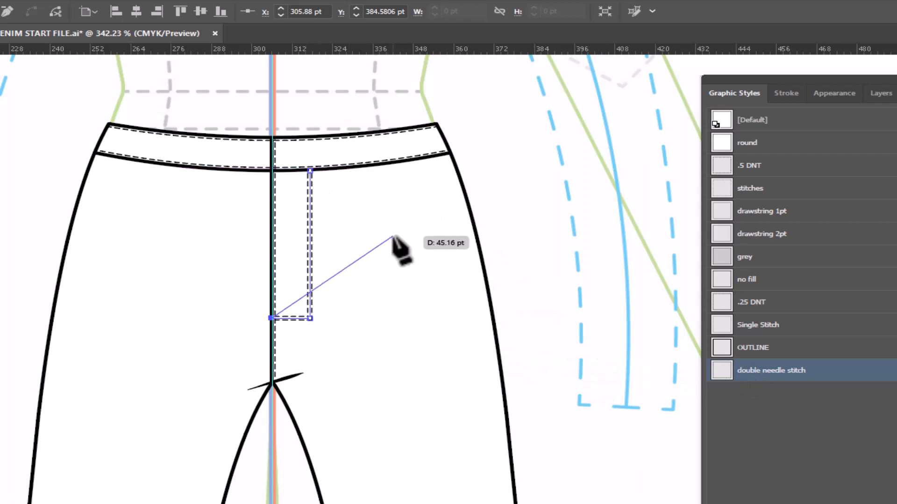
- Round the lower corner of the fly stitching to a radius of 11.34 pt and deselect it
key(a)
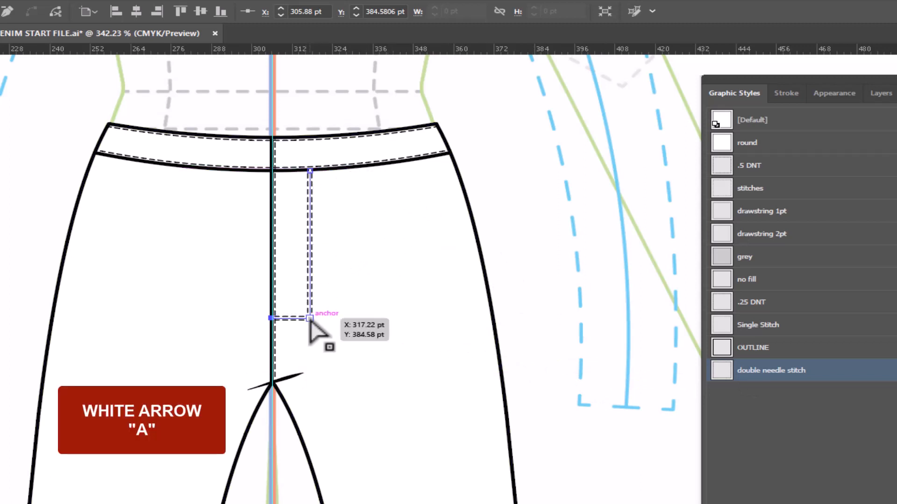
click(309, 318)
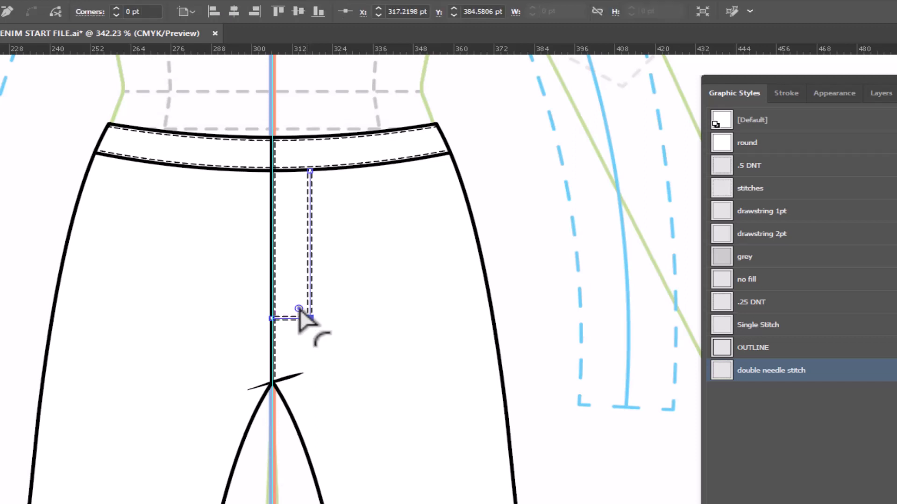
drag(298, 309, 274, 271)
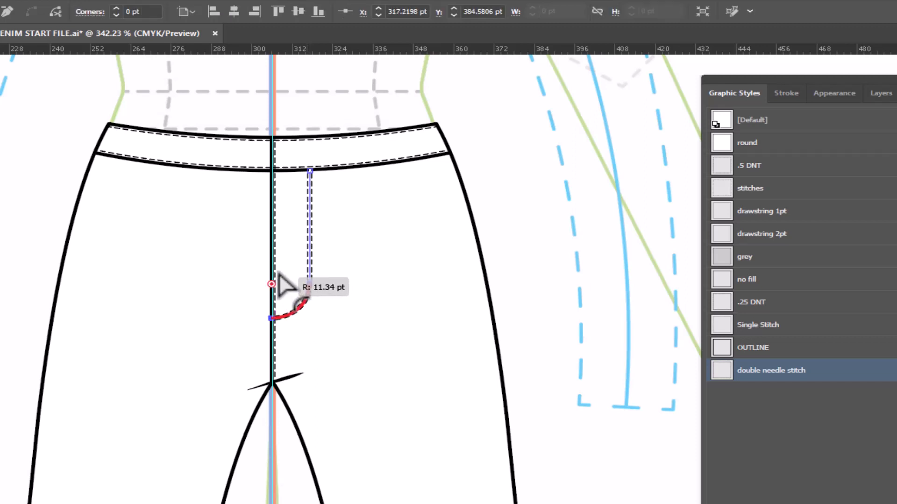
click(528, 246)
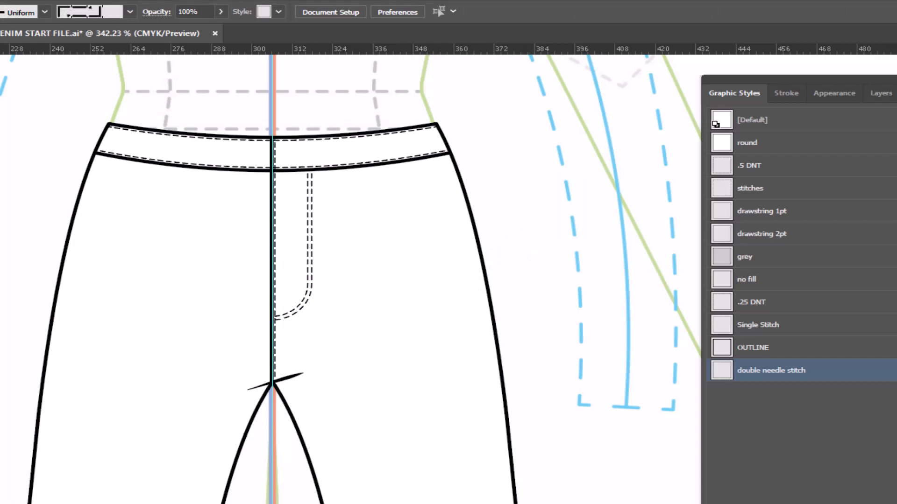
- Add an anchor point to the center front stitch line just above the fly curve's lower end and cut the path there
key(z)
click(305, 360)
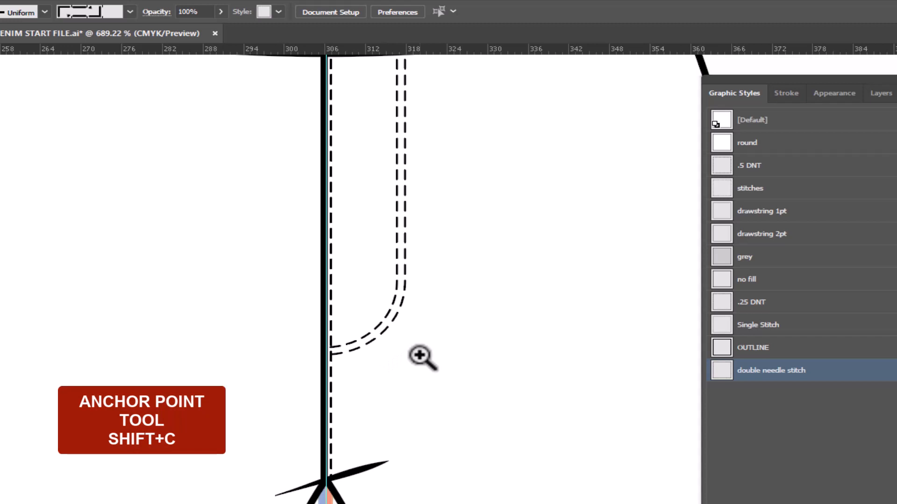
key(shift+c)
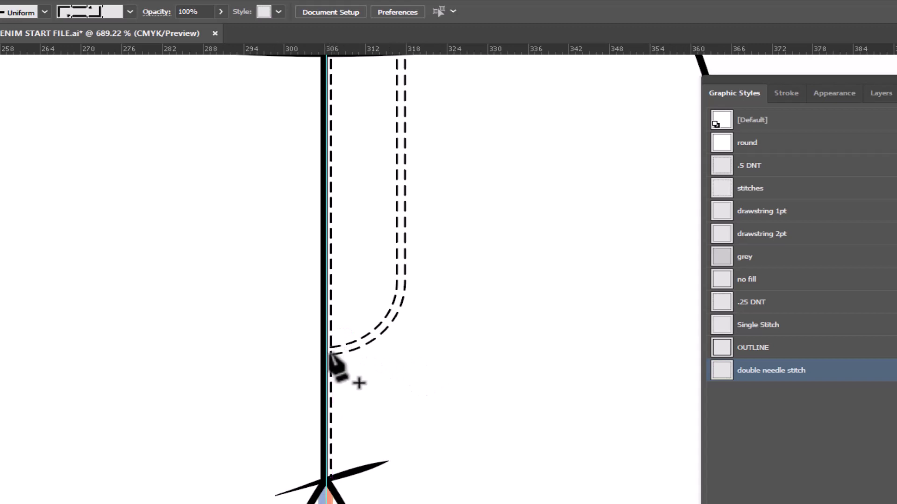
click(331, 335)
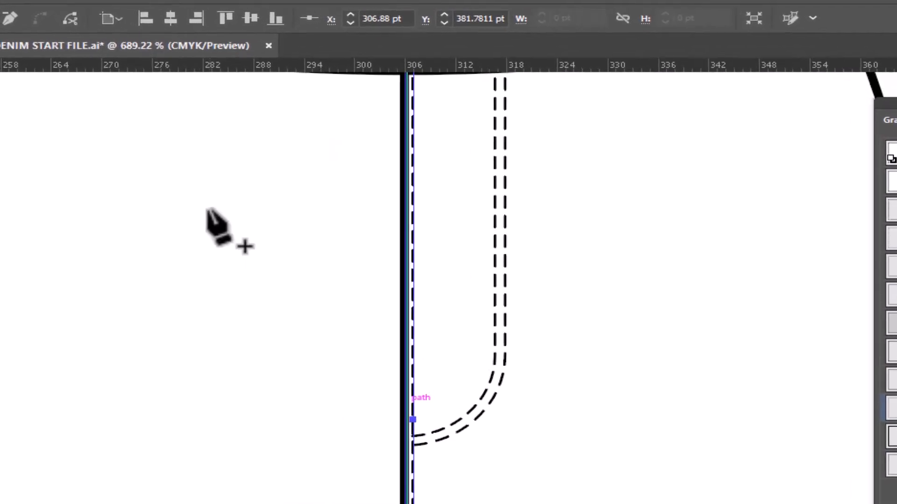
click(77, 24)
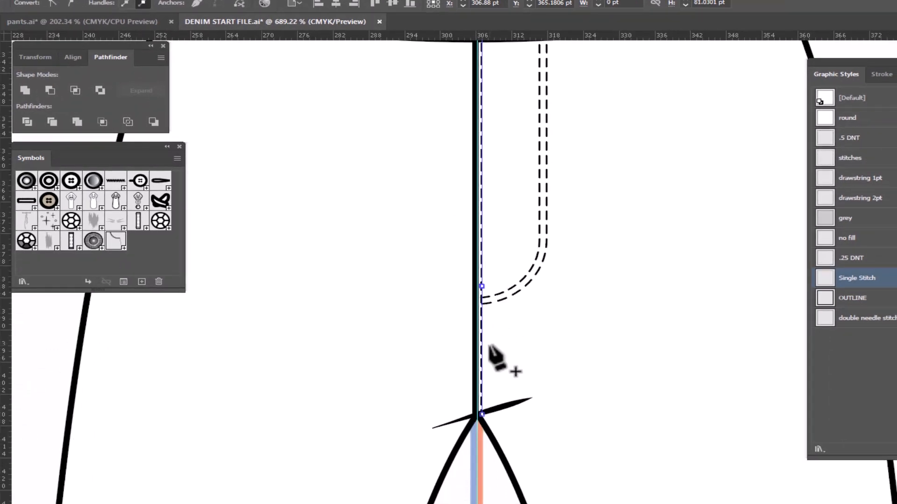
- Shift the cut stitch segment below the fly 1 pt to the right and apply the double needle stitch graphic style
key(v)
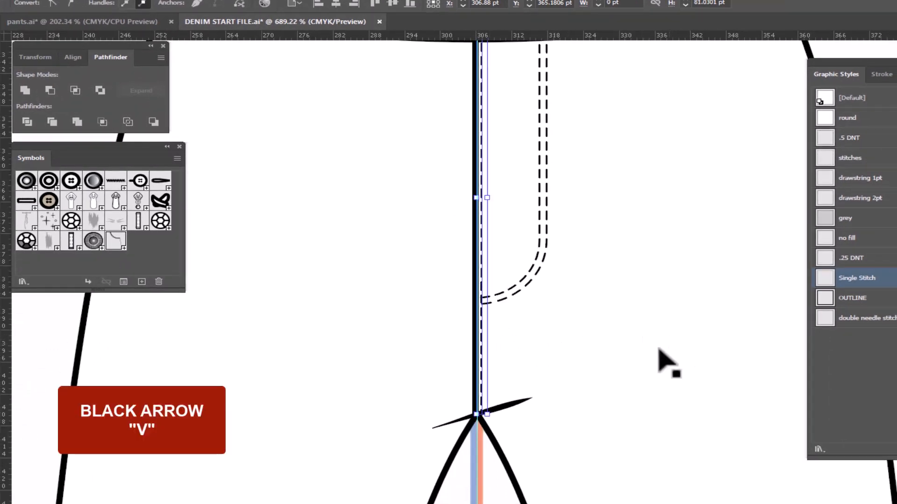
click(500, 499)
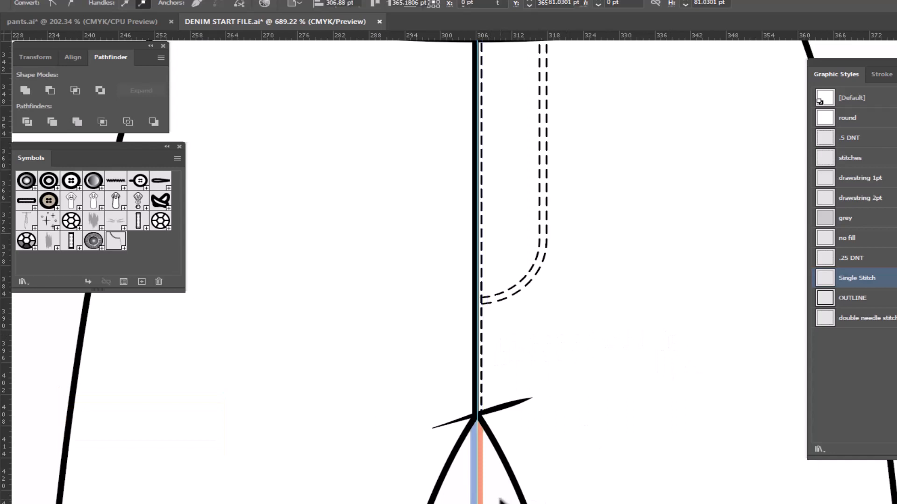
click(482, 366)
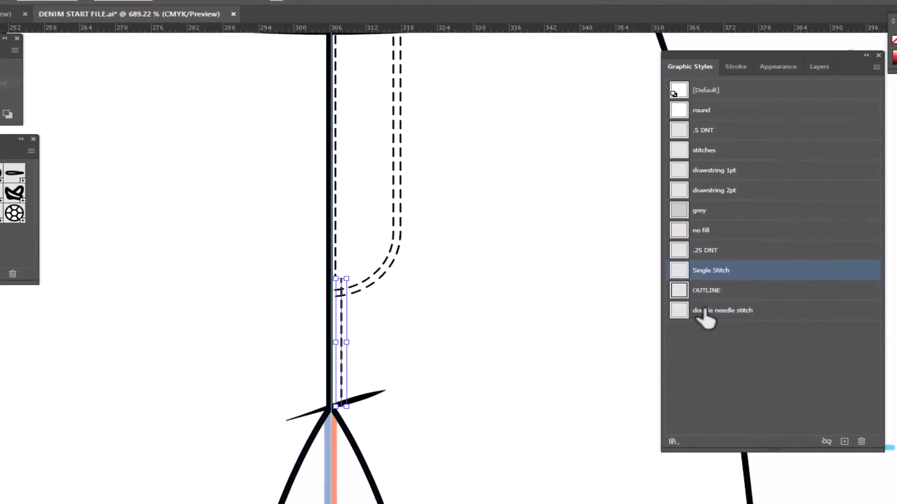
click(703, 312)
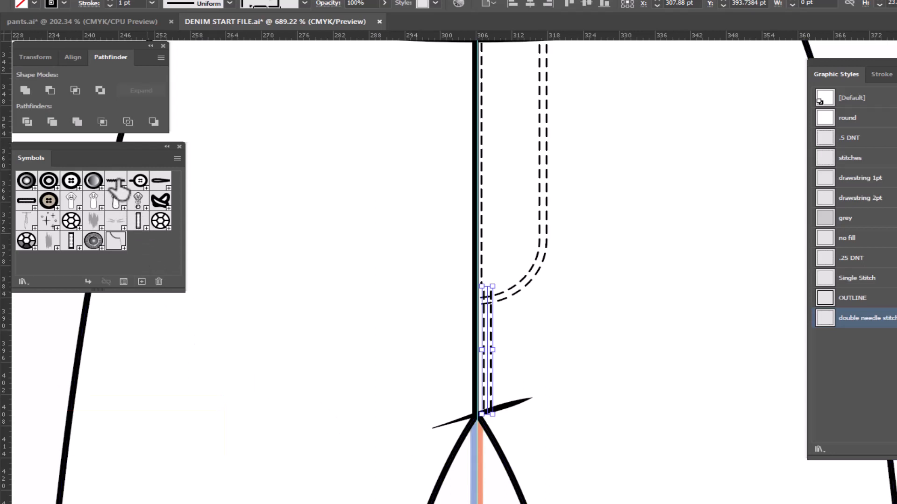
- Place a bar tack symbol at the upper end of the lower center front stitching and group it with the fly and lower stitching
drag(118, 183, 488, 287)
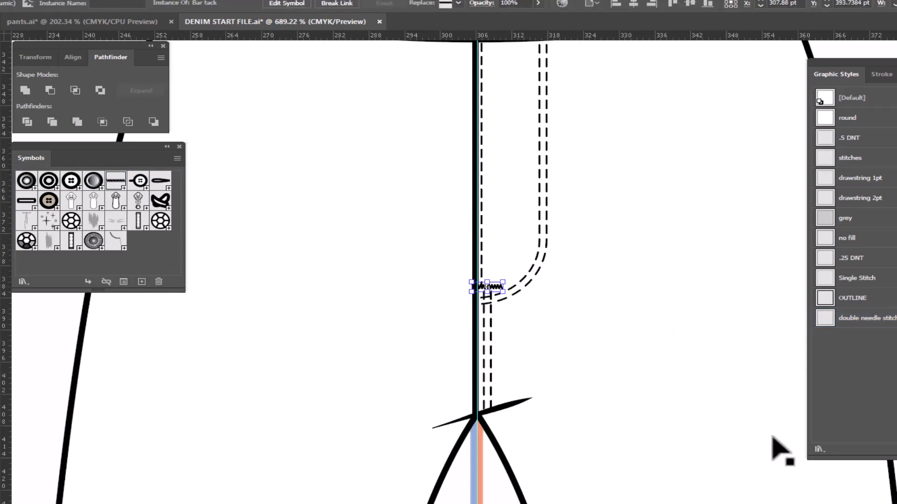
key(ctrl+shift+a)
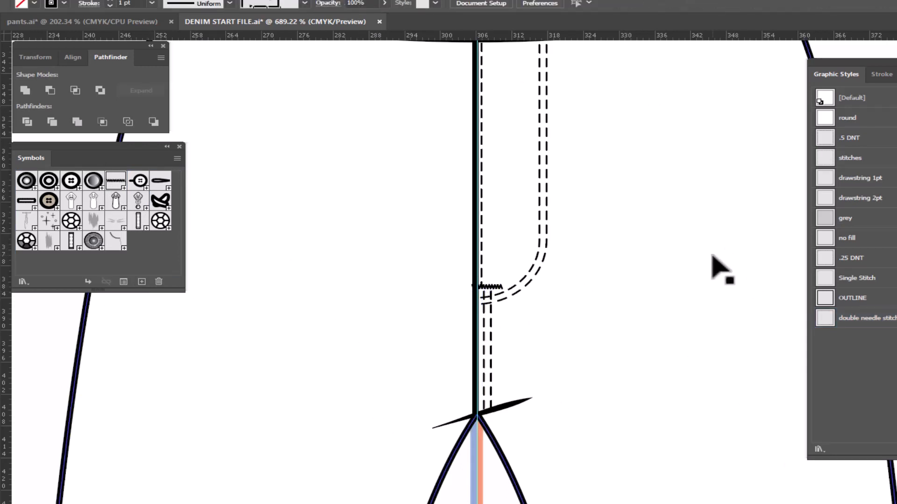
scroll(691, 231, up, 2)
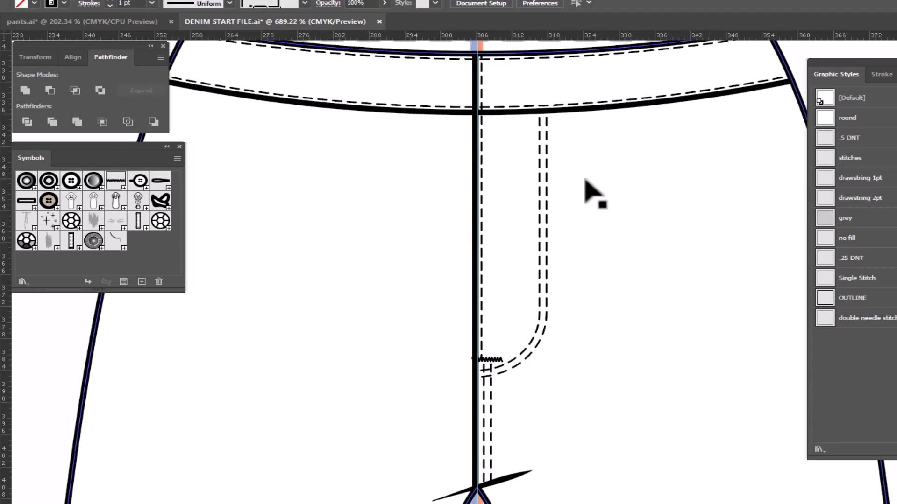
click(544, 177)
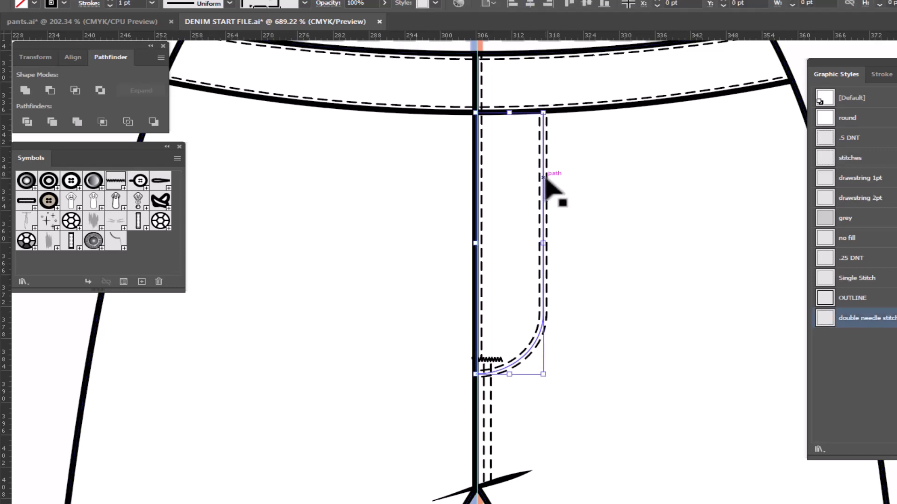
shift+click(491, 375)
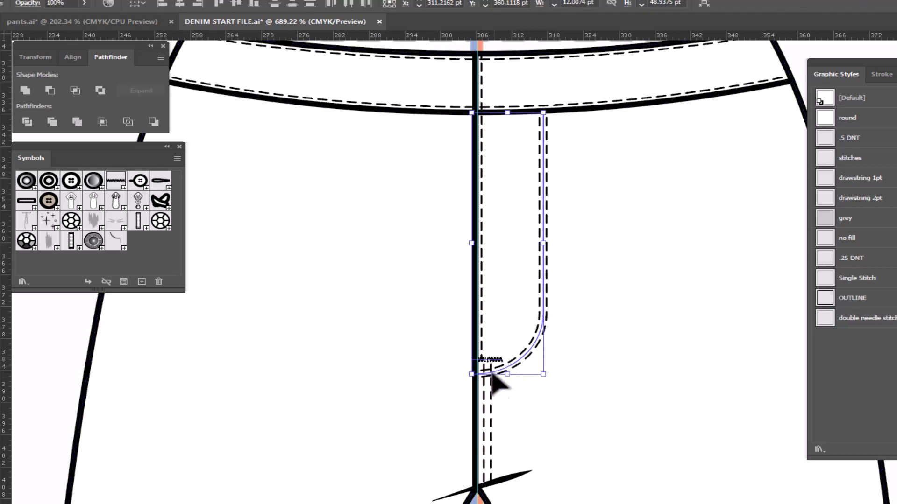
shift+click(487, 411)
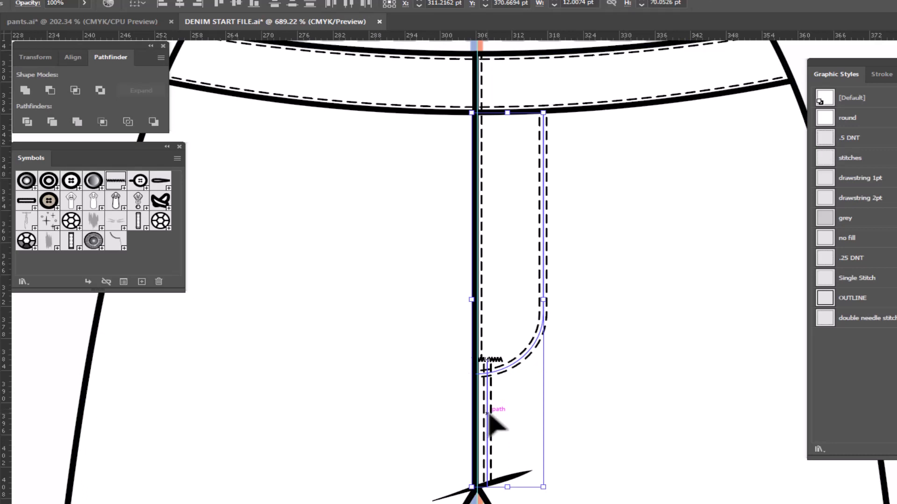
right_click(587, 336)
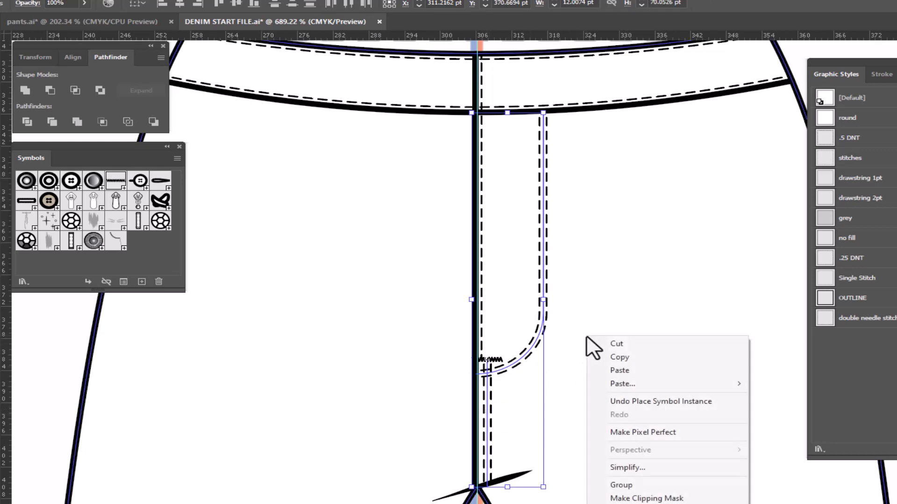
click(658, 486)
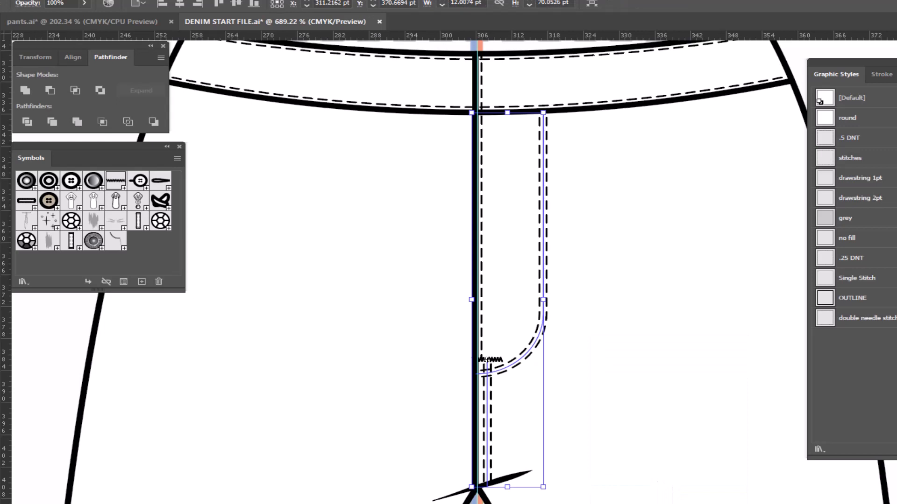
- Expand the contents of Layer 3 and group the upper and lower waistband stitch lines
click(855, 74)
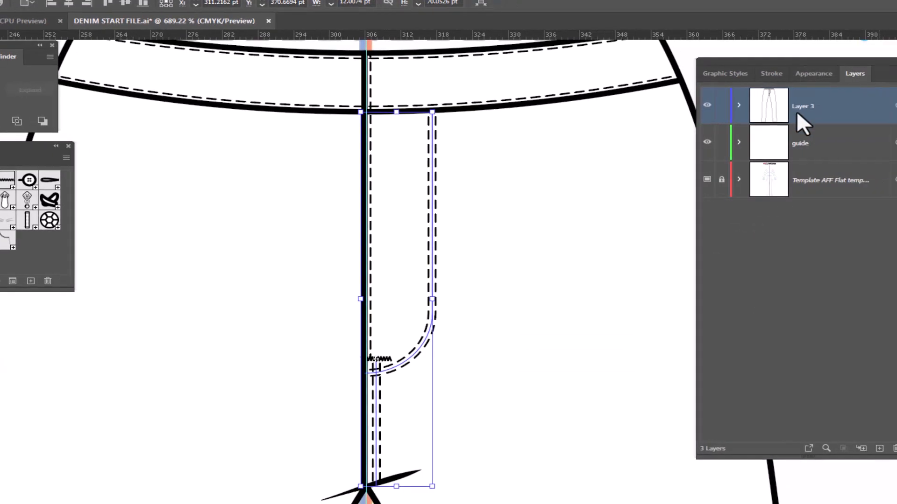
click(851, 106)
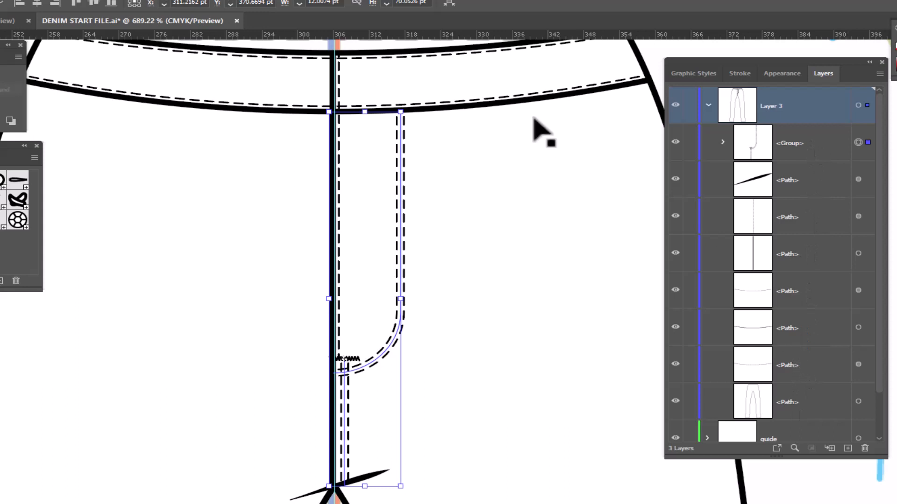
click(469, 53)
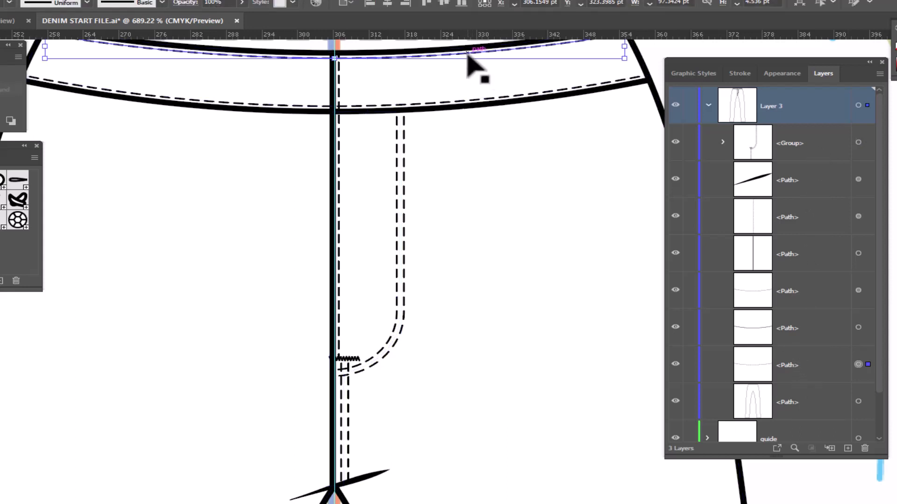
shift+click(504, 98)
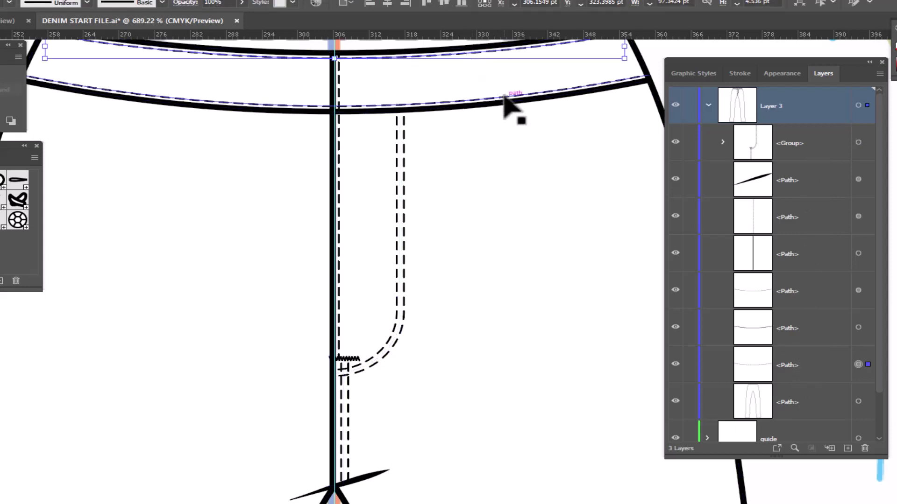
right_click(504, 183)
click(543, 315)
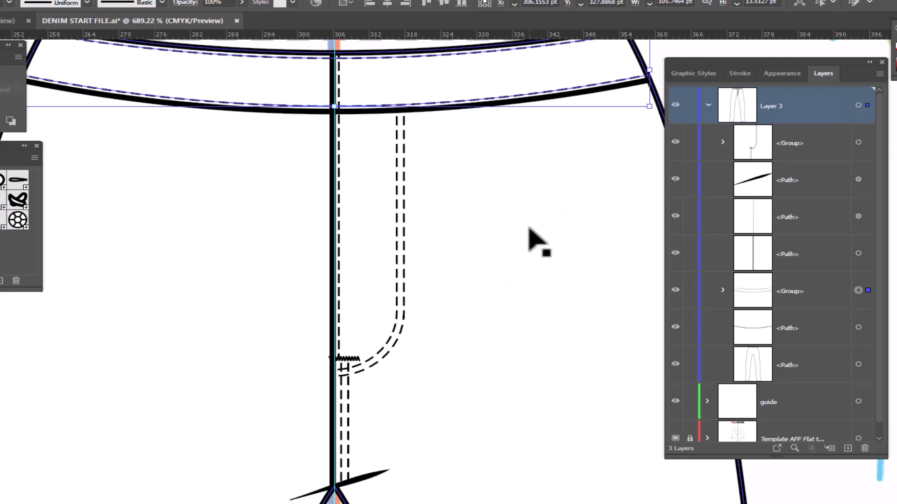
- Place a buttonhole symbol on the waistband just right of center front and lay the metal jeans button symbol over it
key(ctrl+shift+b)
drag(574, 267, 486, 292)
key(ctrl+shift+b)
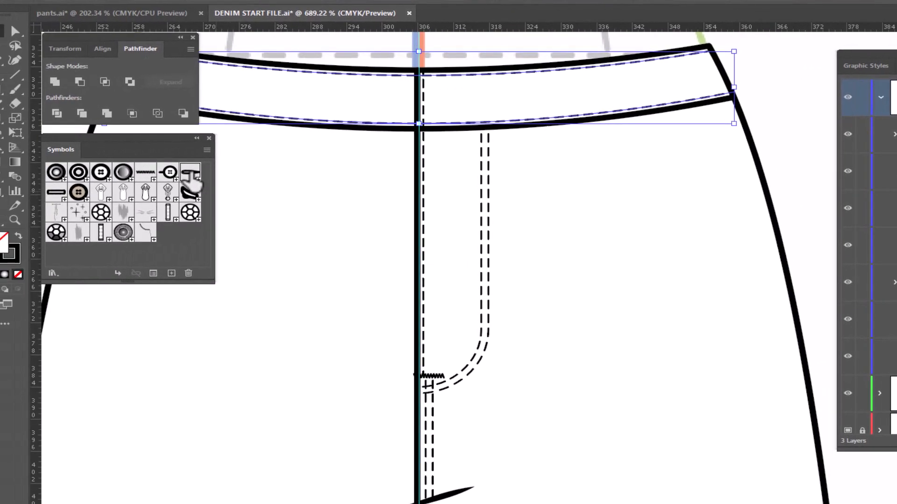
drag(191, 179, 460, 99)
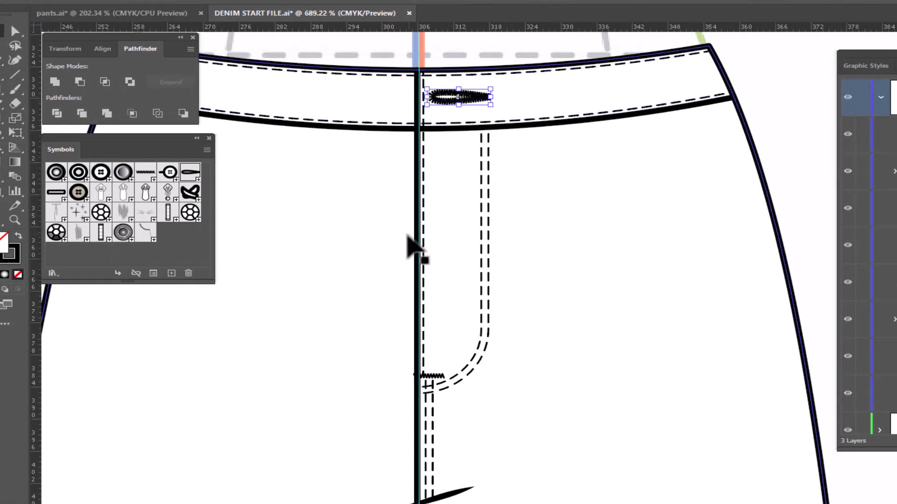
drag(127, 234, 456, 99)
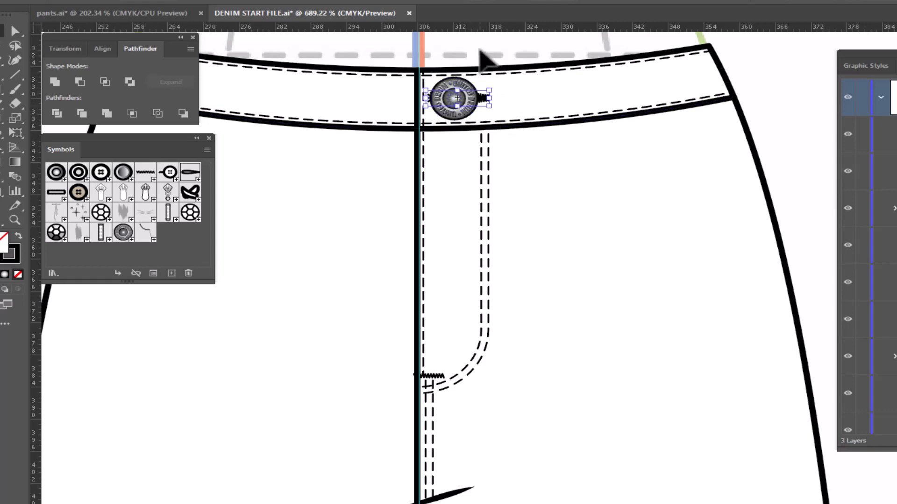
- Scale the waistband button uniformly to 90%
click(465, 112)
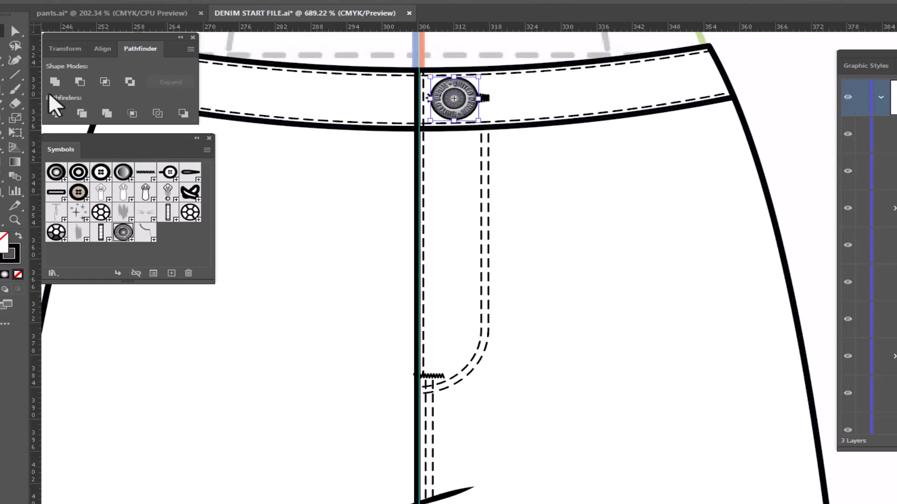
double_click(15, 118)
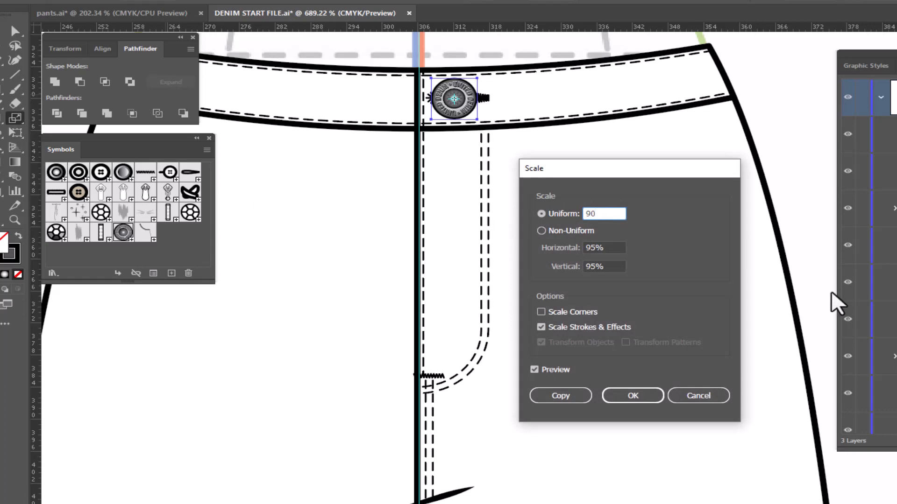
text(90)
click(630, 397)
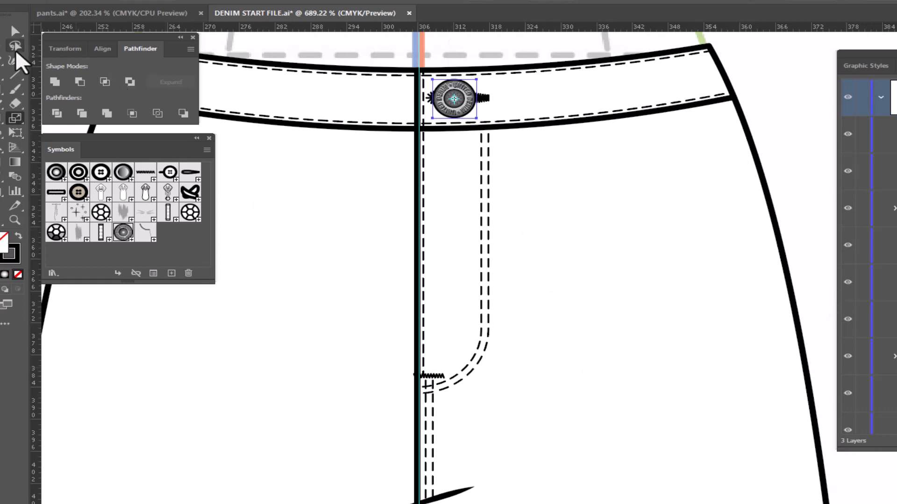
- Scale the buttonhole behind the button uniformly to 90% and deselect it
key(v)
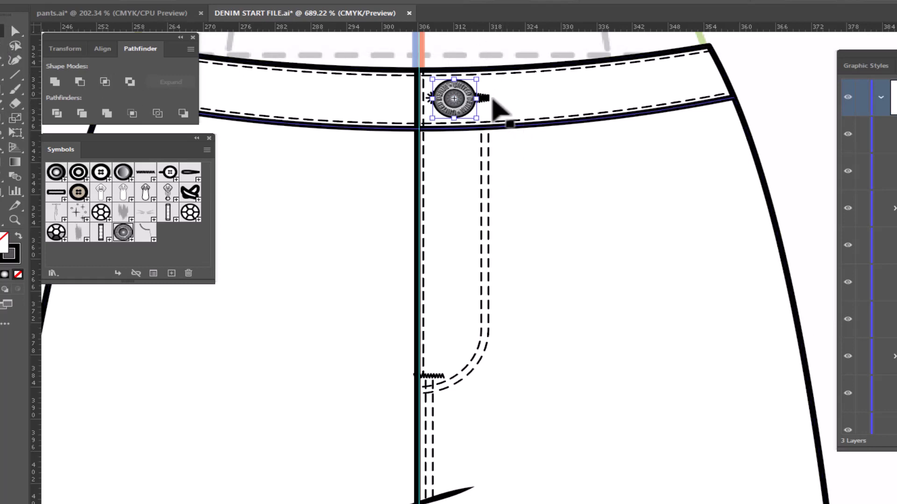
click(487, 99)
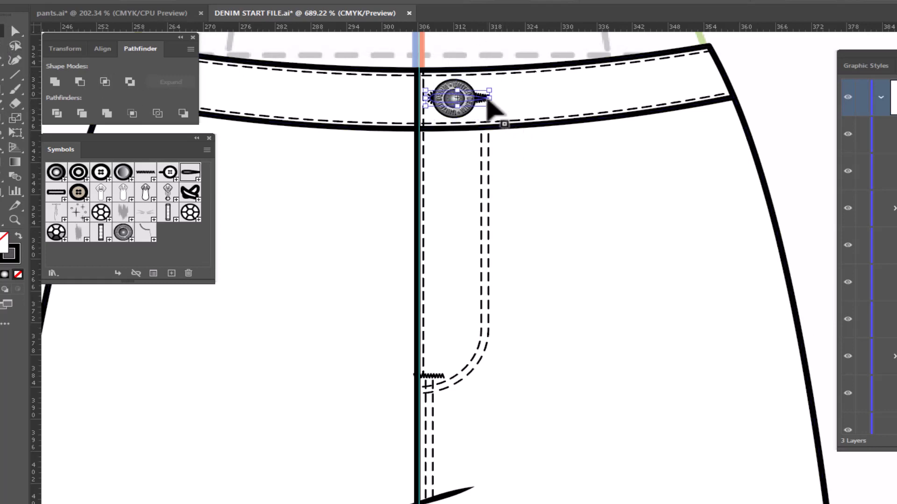
double_click(17, 121)
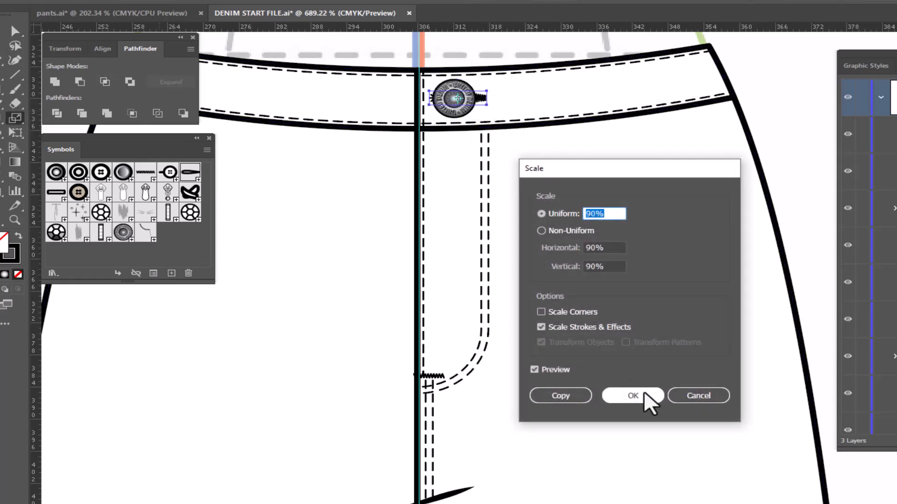
click(644, 401)
click(3, 33)
key(ctrl+shift+a)
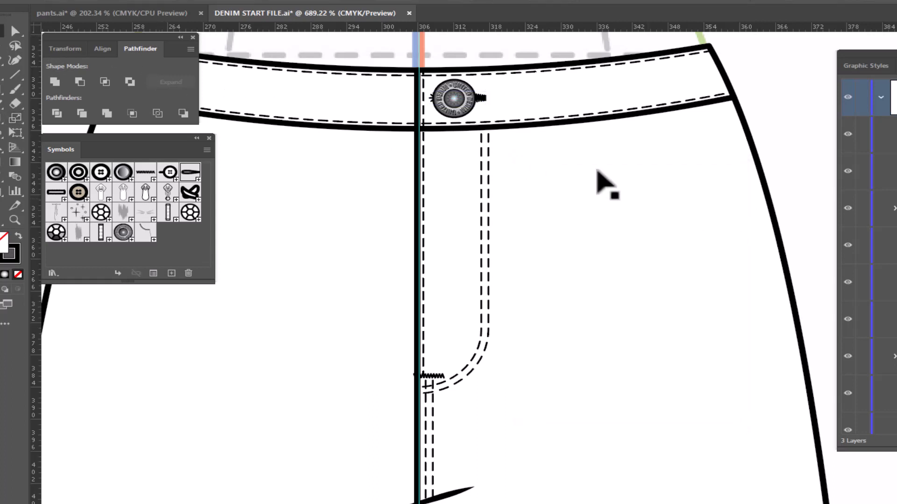
- Draw the front pocket opening from the waistband's lower edge to the side seam with a default stroke and bend it into a downward curve
key(space)
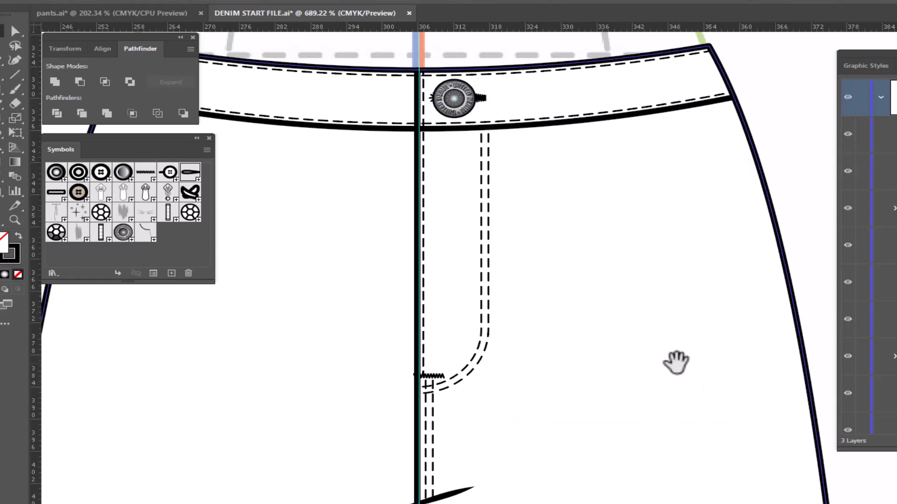
drag(674, 361, 523, 383)
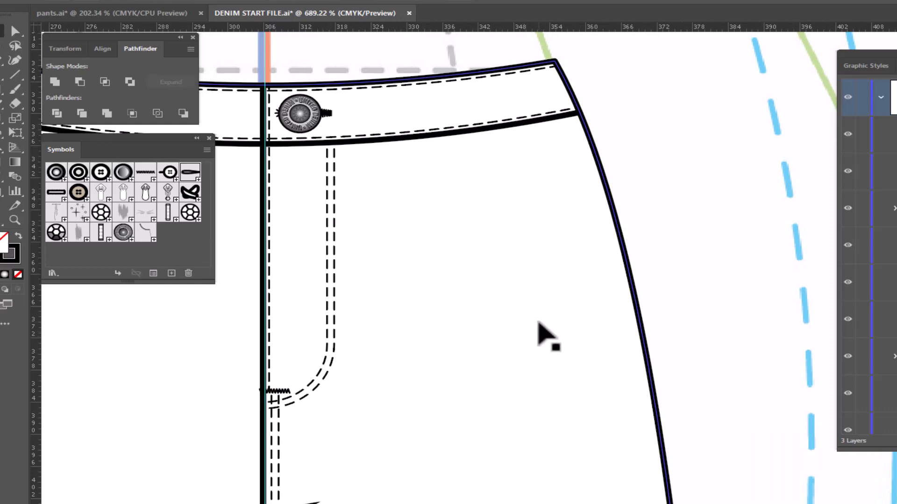
key(p)
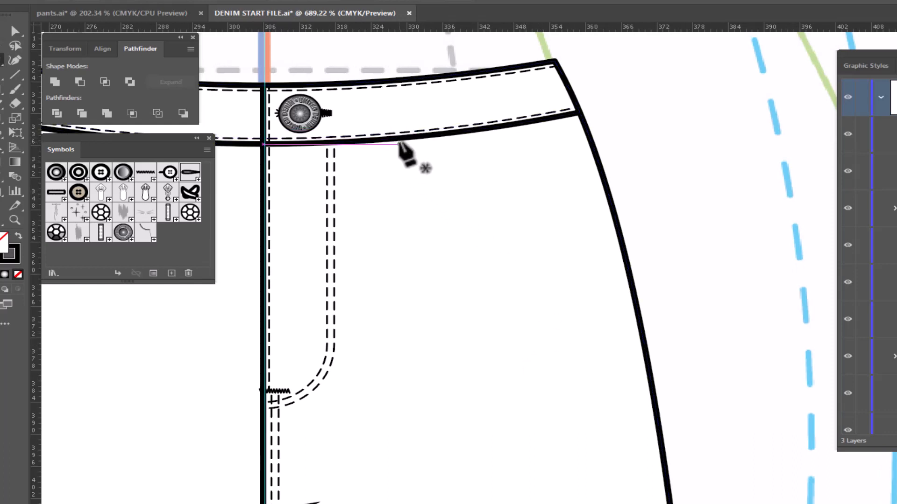
click(394, 139)
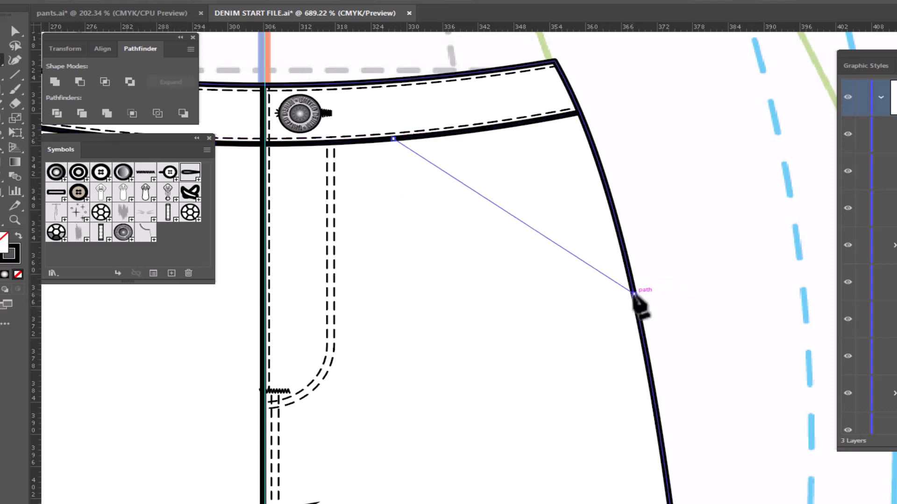
click(633, 293)
key(d)
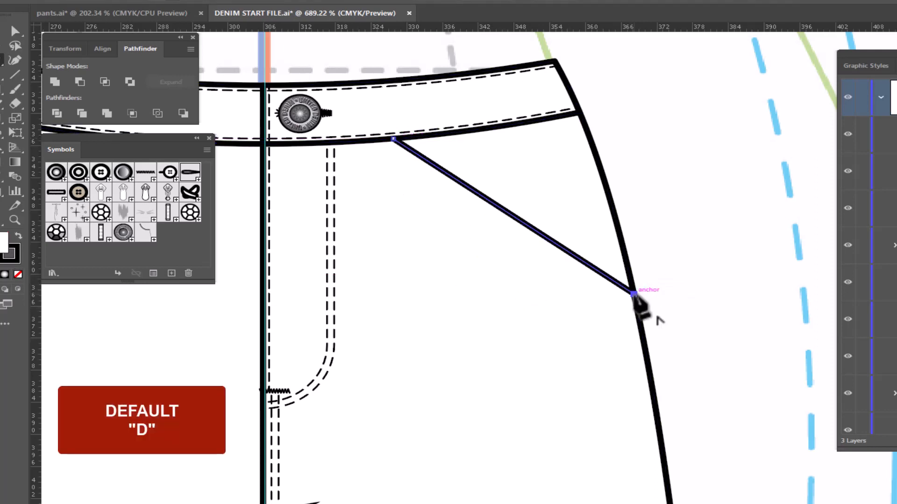
key(shift+c)
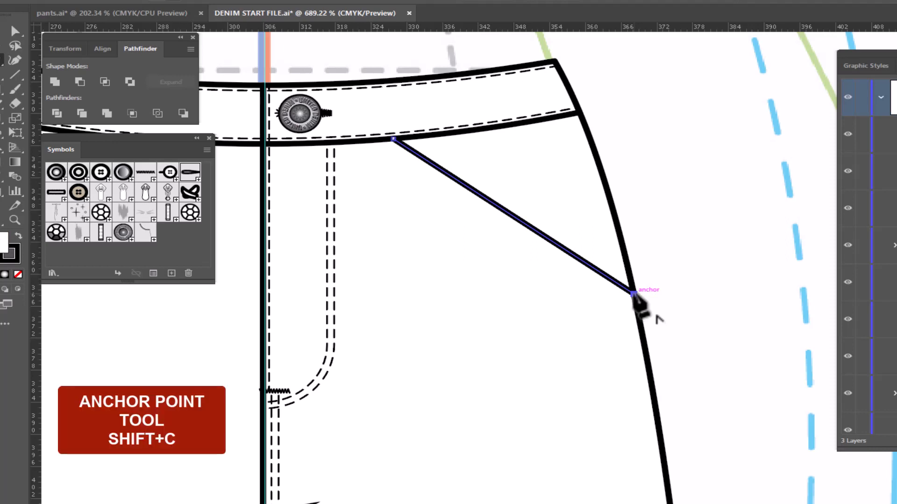
drag(516, 220, 486, 280)
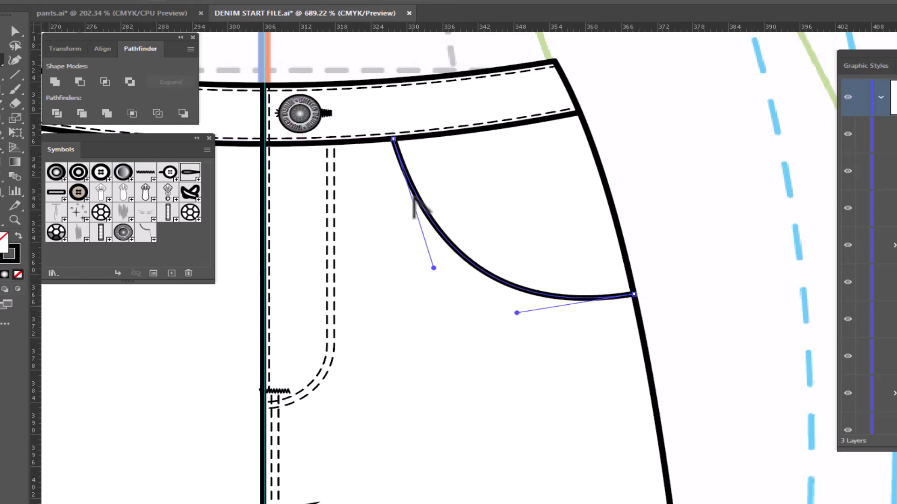
- Draw a second curve just outside the pocket opening from waistband to side seam and apply the double needle stitch graphic style
key(p)
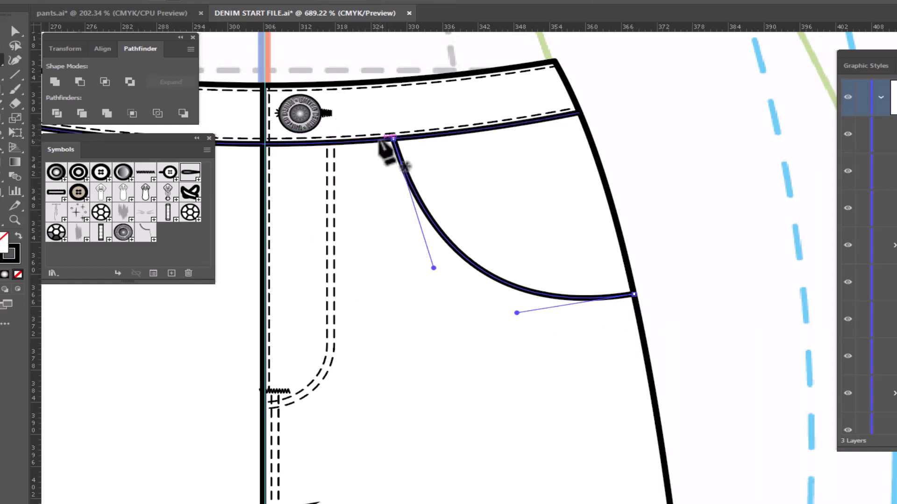
drag(379, 140, 383, 143)
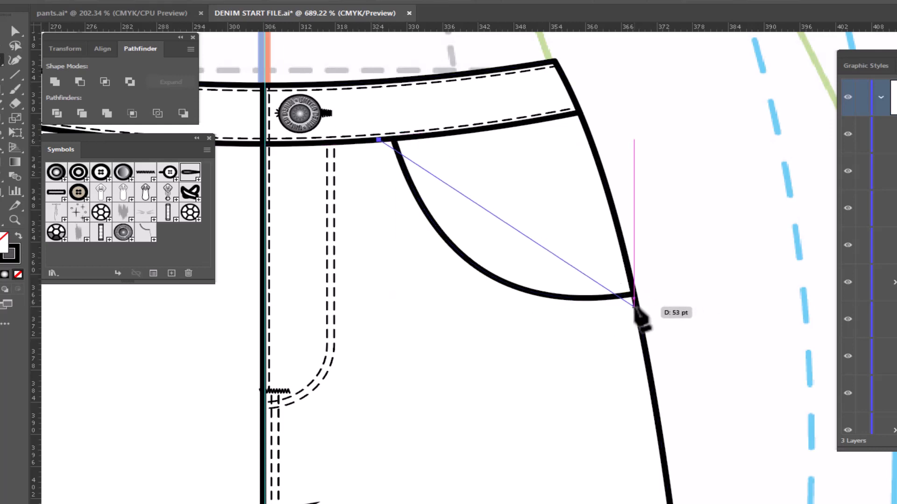
click(636, 306)
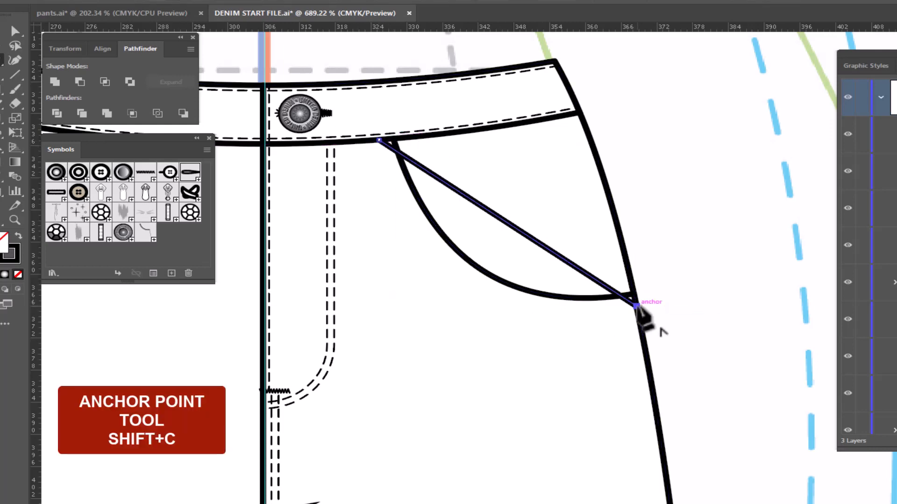
key(shift+c)
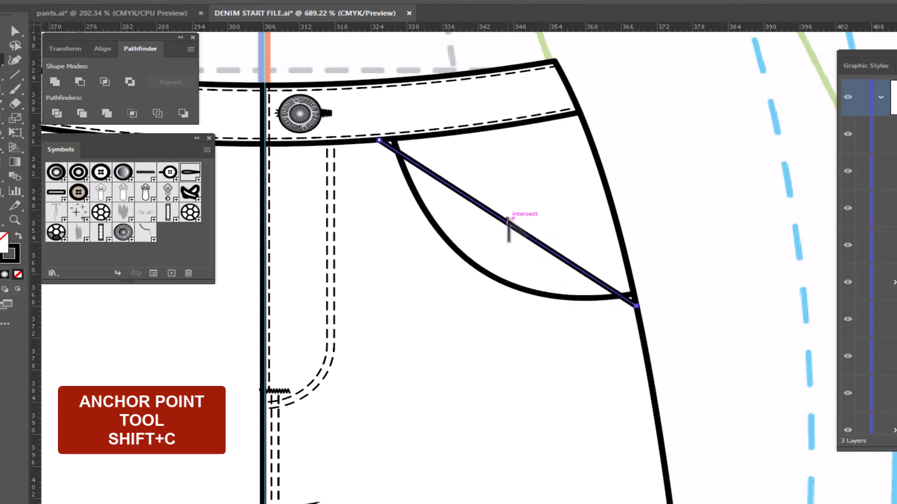
drag(508, 225, 473, 286)
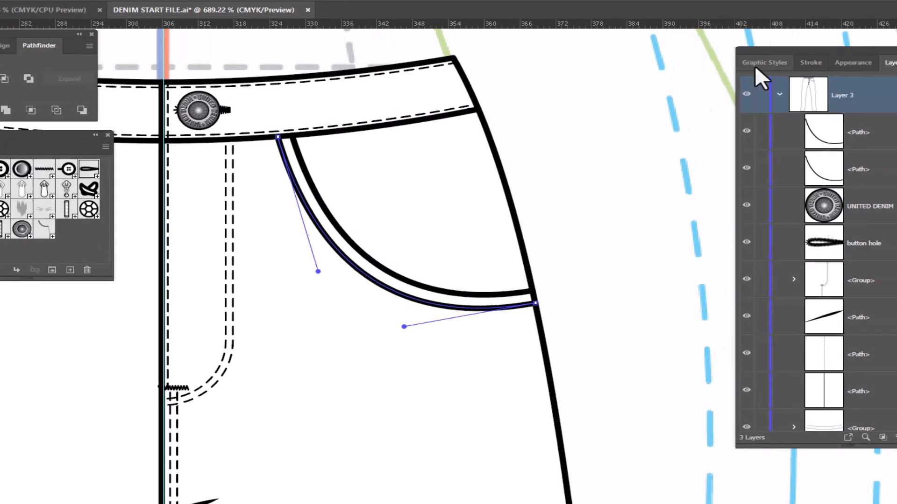
click(686, 59)
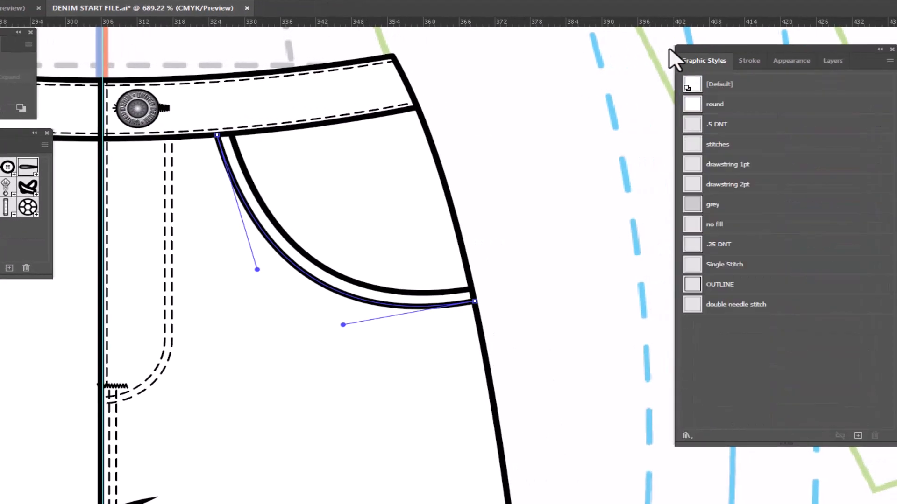
click(759, 305)
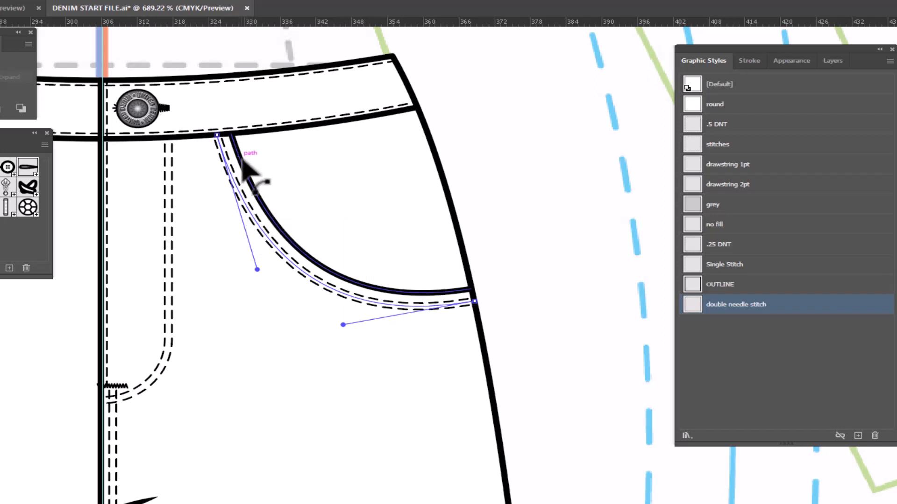
- Nudge the pocket stitch line's end anchors closer to the pocket edge and adjust both curve handles so it runs parallel
key(a)
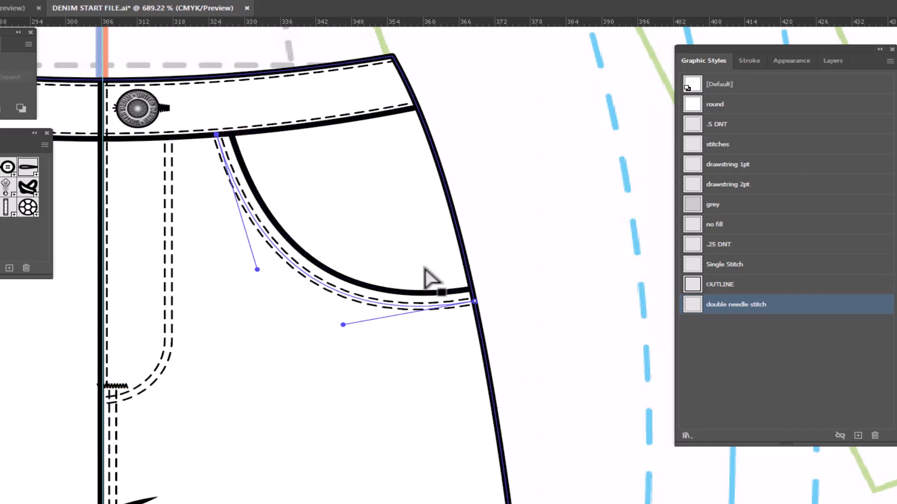
key(Right)
key(Right)
key(Right)
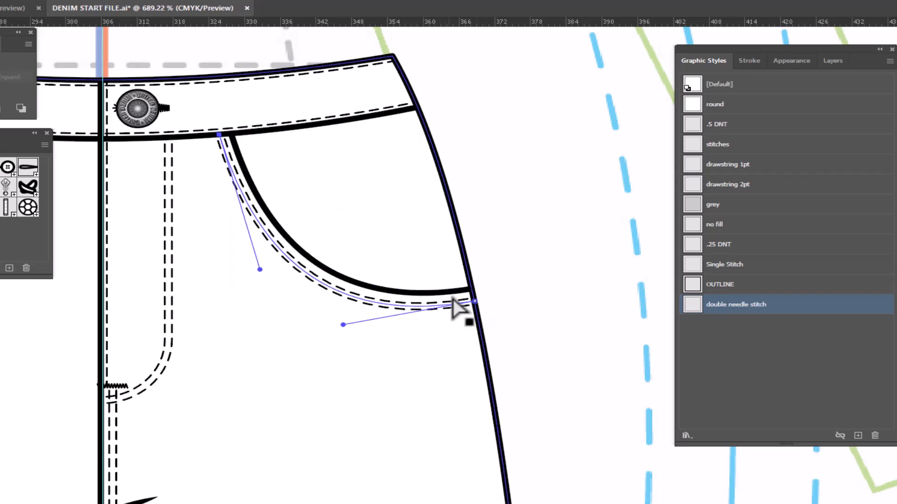
click(474, 302)
drag(474, 302, 474, 299)
key(Up)
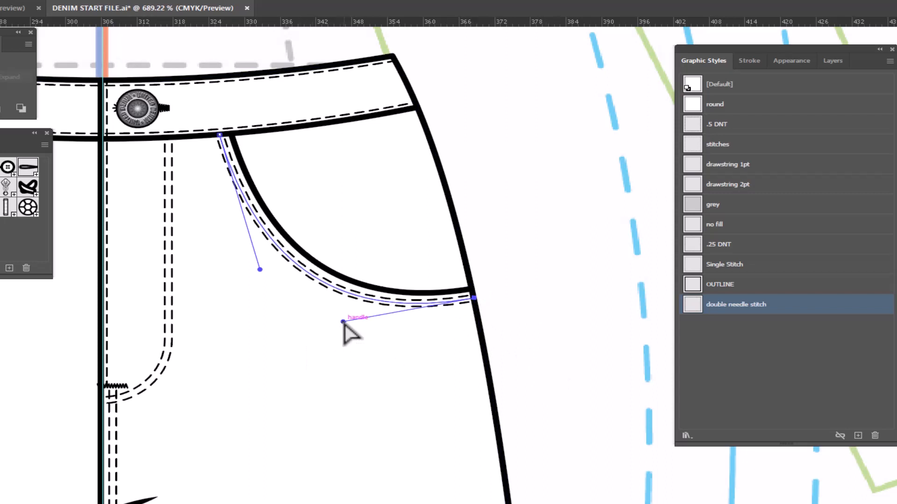
drag(344, 323, 351, 321)
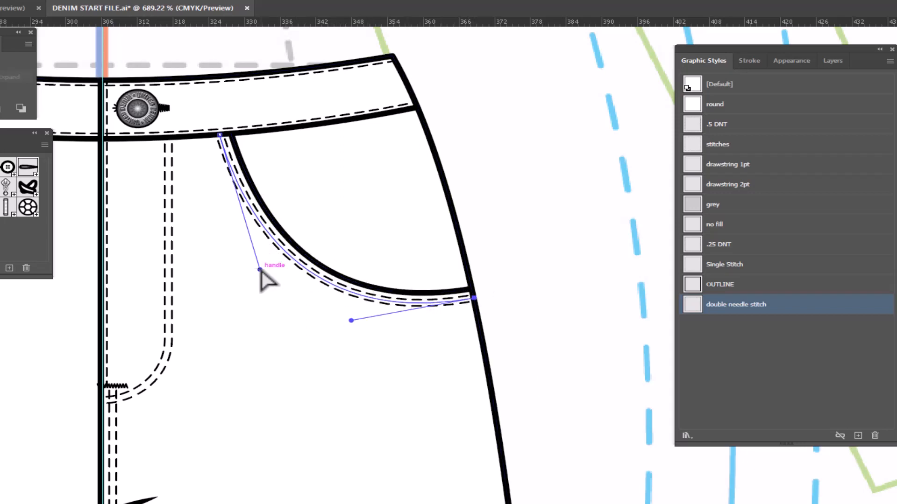
drag(259, 270, 258, 269)
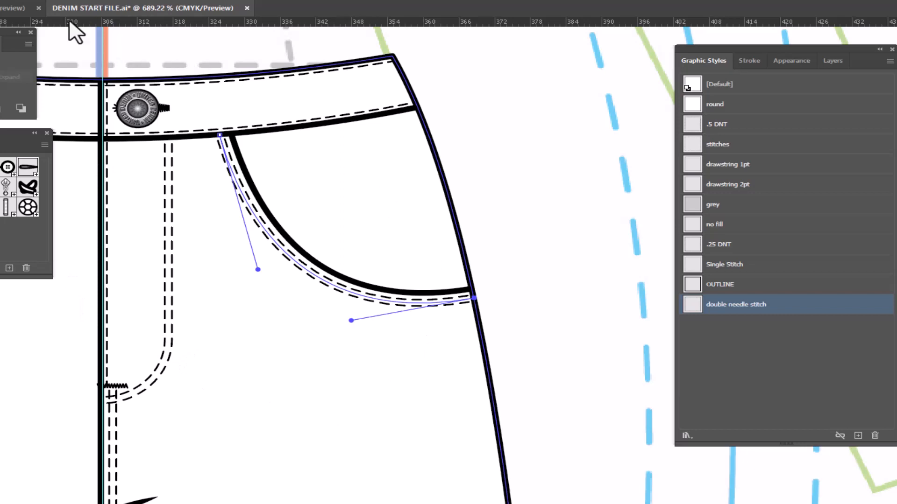
- Draw a line about 54 pt long inside the side seam below the pocket, bend it to the seam, and apply the Single Stitch style
drag(529, 415, 456, 376)
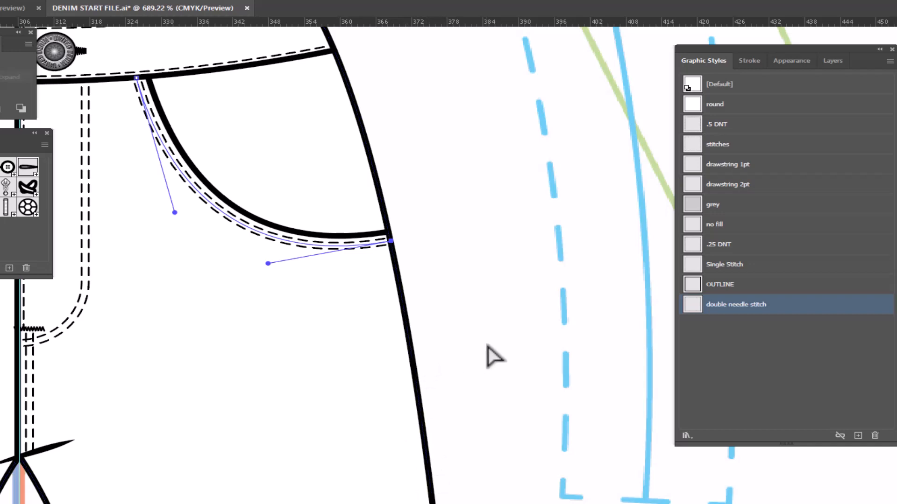
click(472, 284)
key(p)
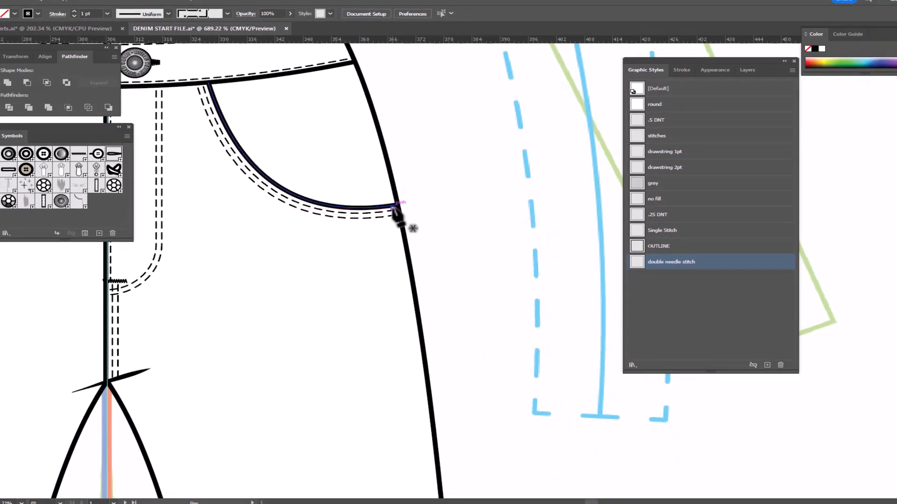
click(394, 208)
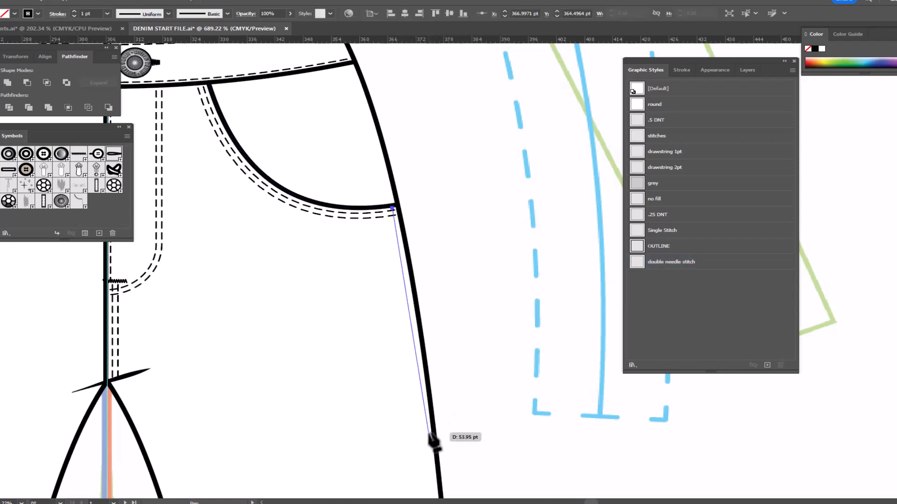
click(429, 433)
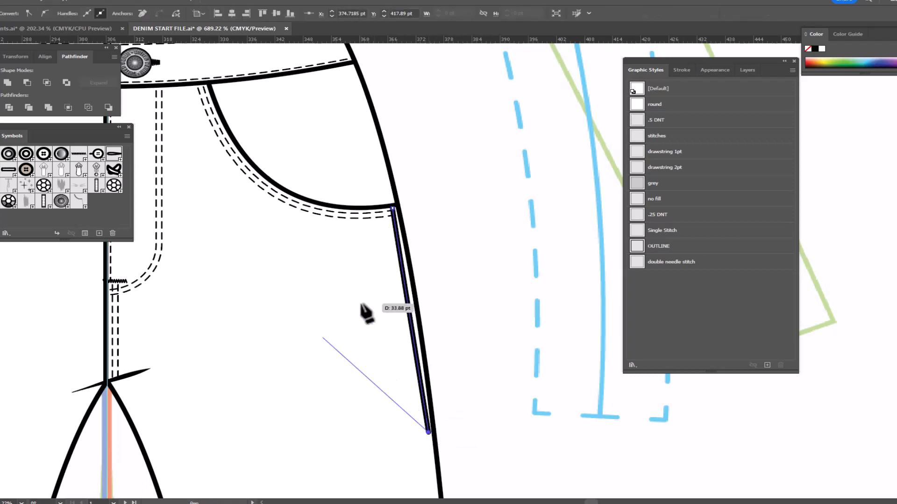
key(shift+c)
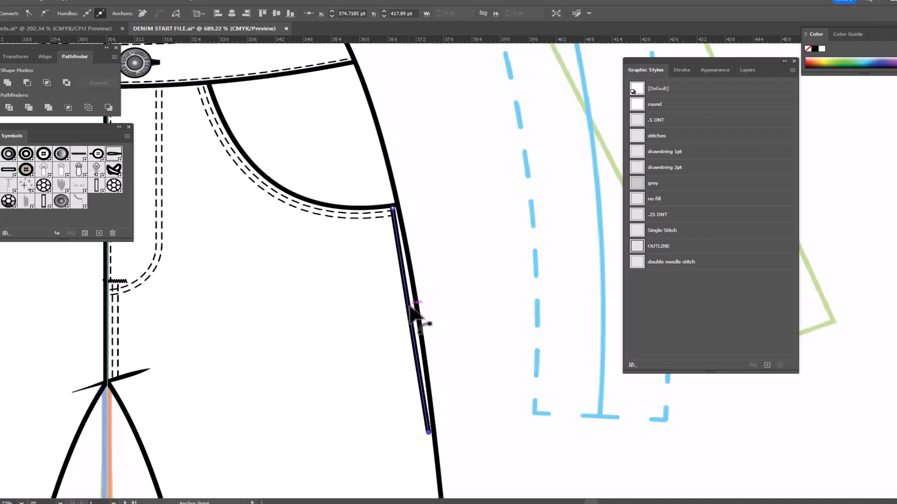
drag(420, 320, 414, 401)
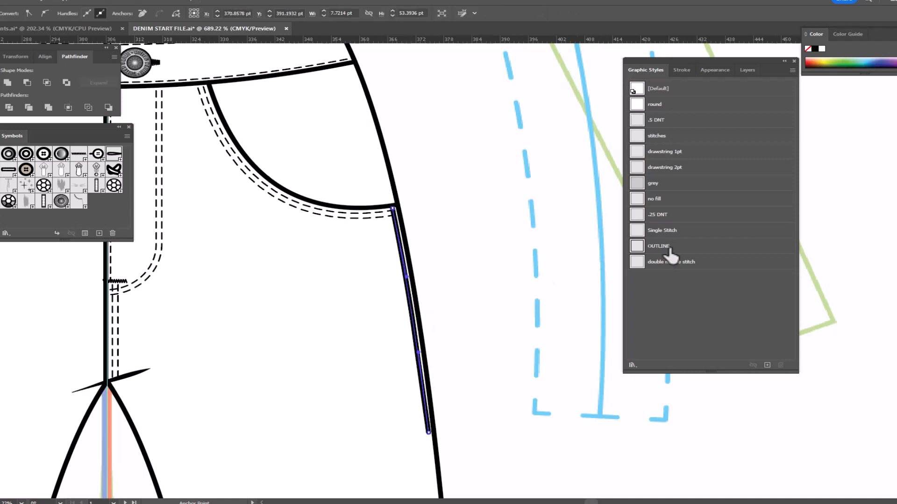
click(671, 234)
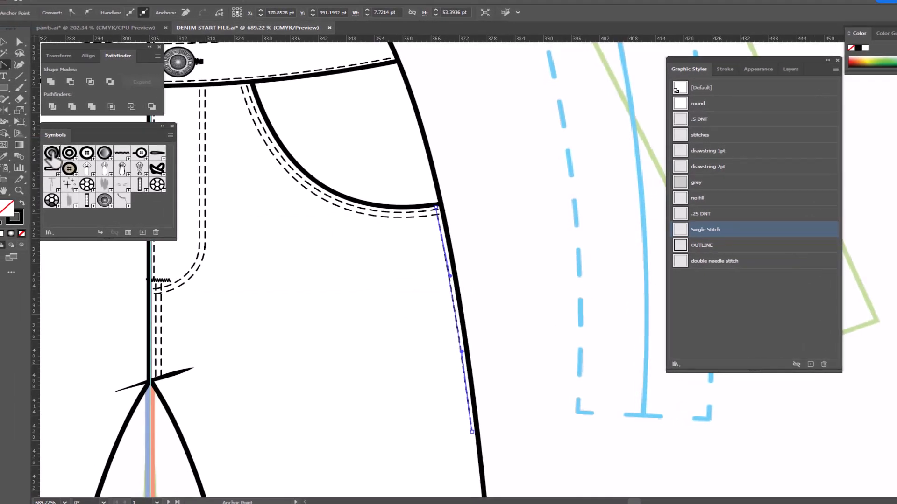
- Place a Rivet symbol at each end of the pocket's double needle stitching and deselect
drag(50, 156, 244, 91)
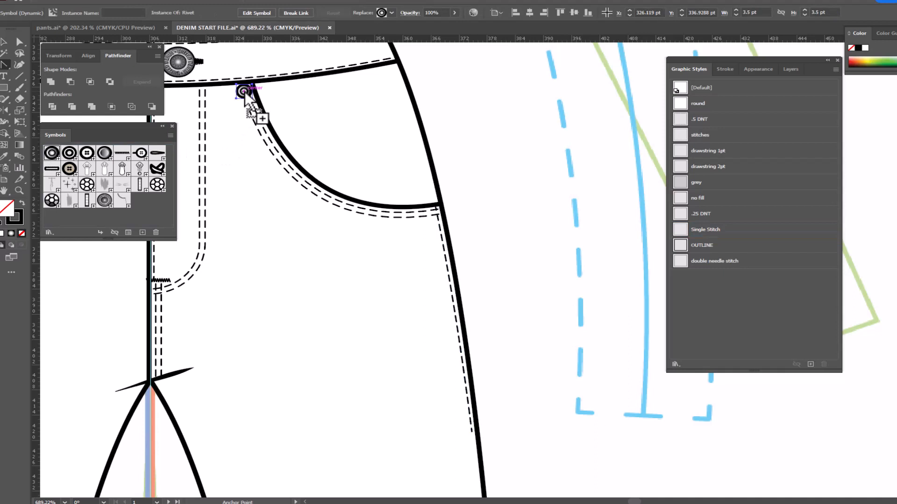
drag(53, 156, 435, 214)
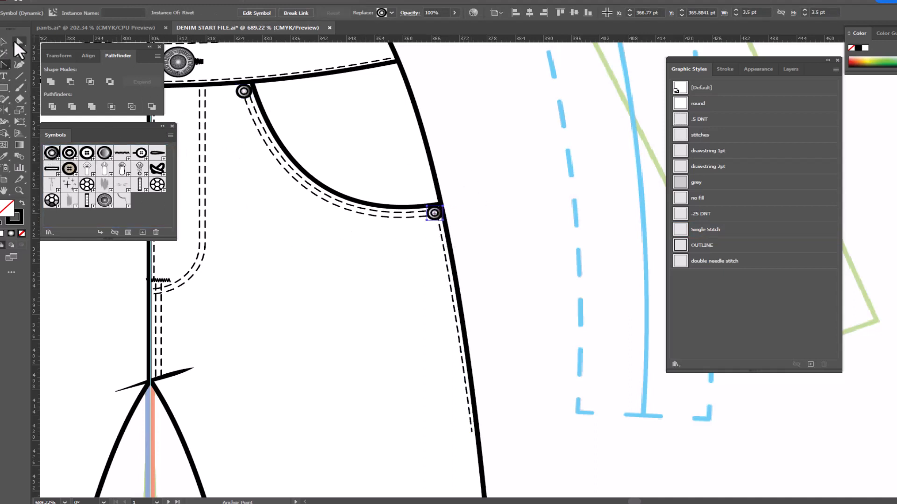
click(4, 42)
click(553, 340)
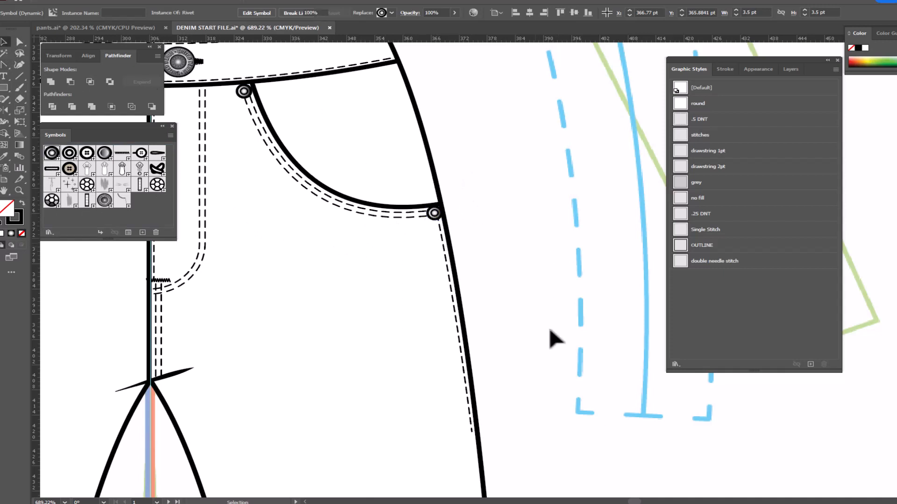
- Select both rivets, the side seam stitch, the pocket stitching and the pocket opening in Layer 3 and group them
click(791, 70)
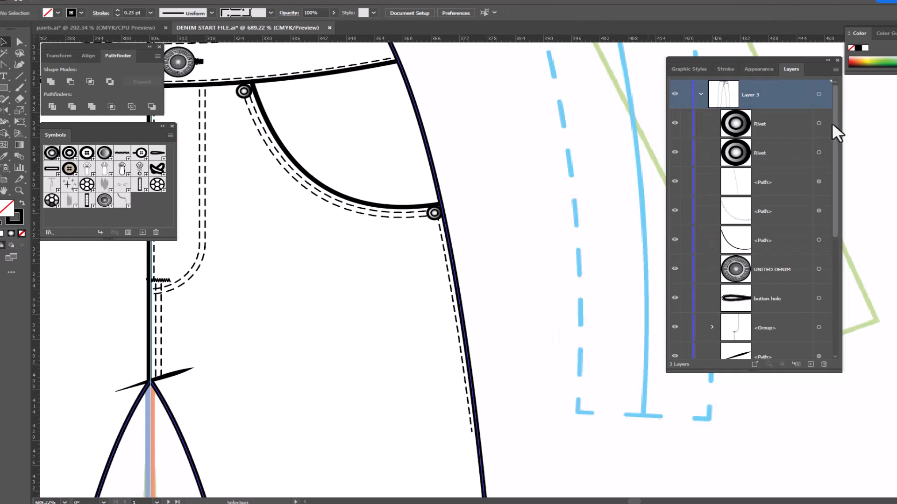
shift+click(819, 153)
shift+click(819, 182)
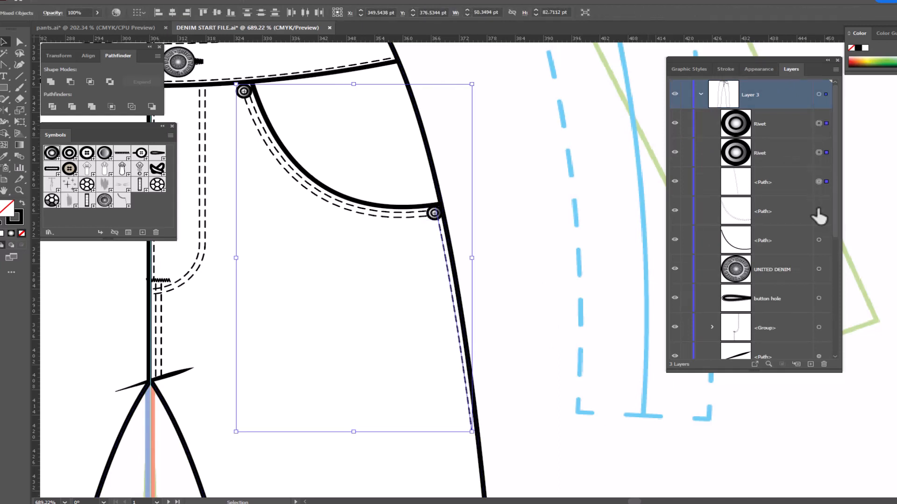
shift+click(818, 211)
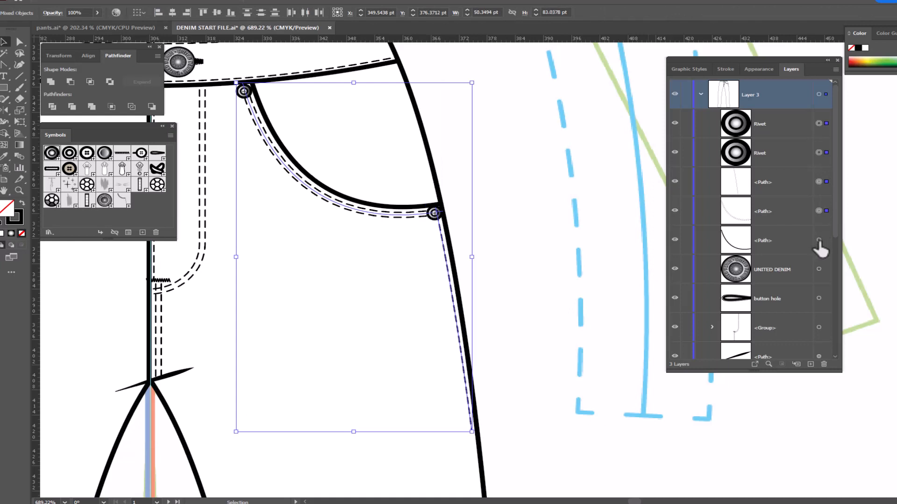
shift+click(819, 240)
right_click(513, 124)
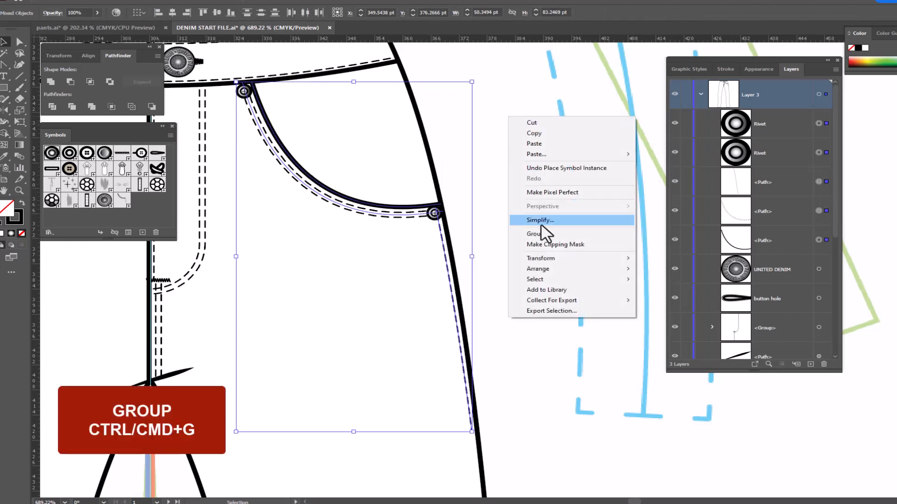
click(541, 232)
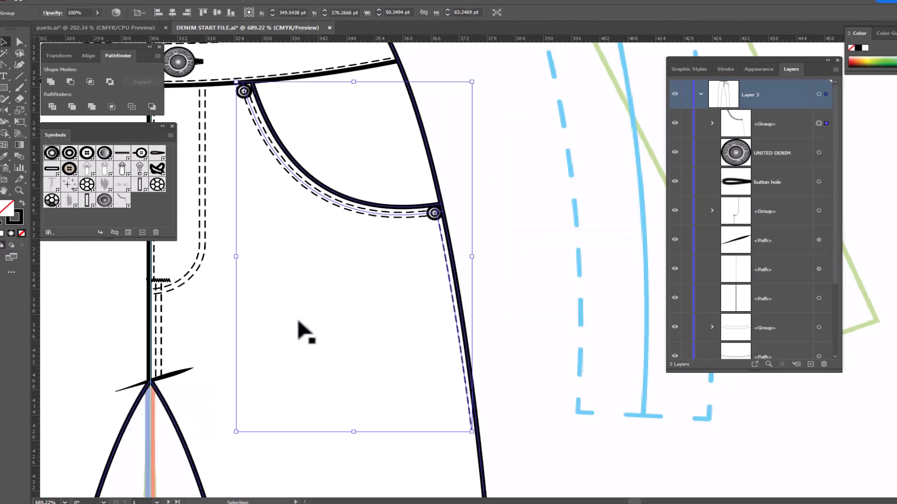
drag(297, 322, 528, 395)
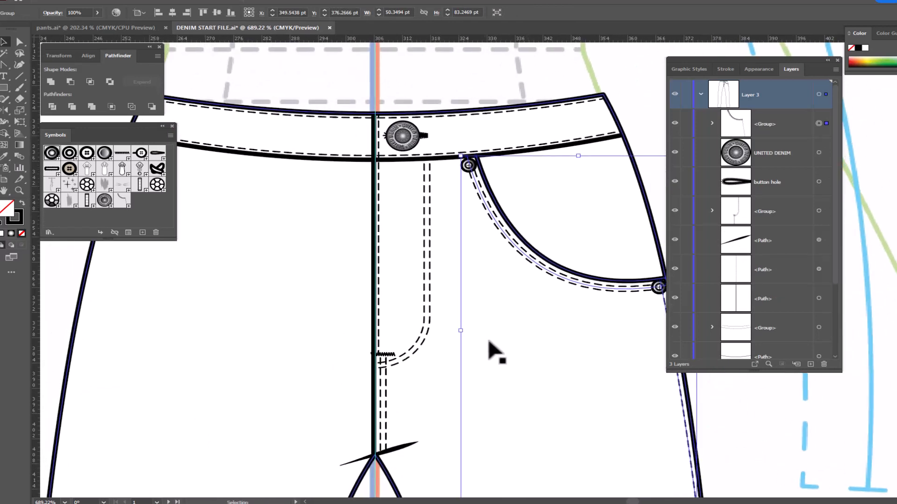
- Reflect a copy of the grouped front pocket across the vertical centre front guide onto the opposite side of the pants
key(o)
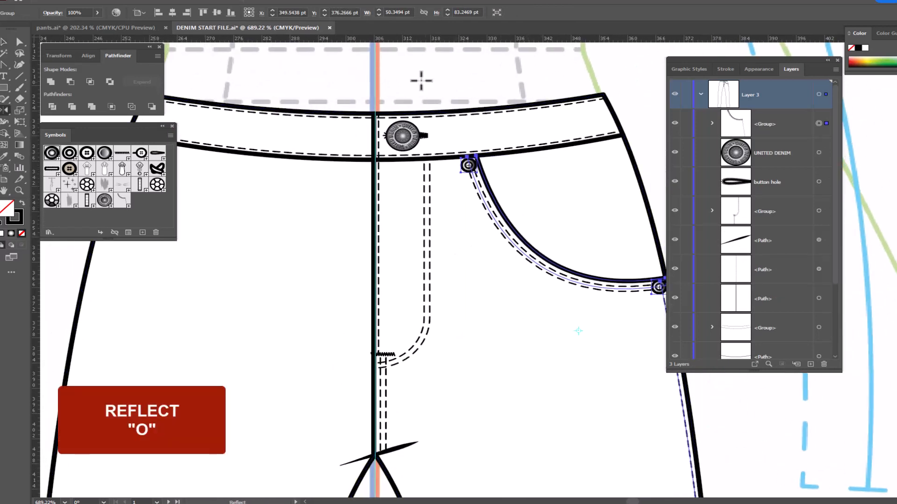
alt+click(375, 61)
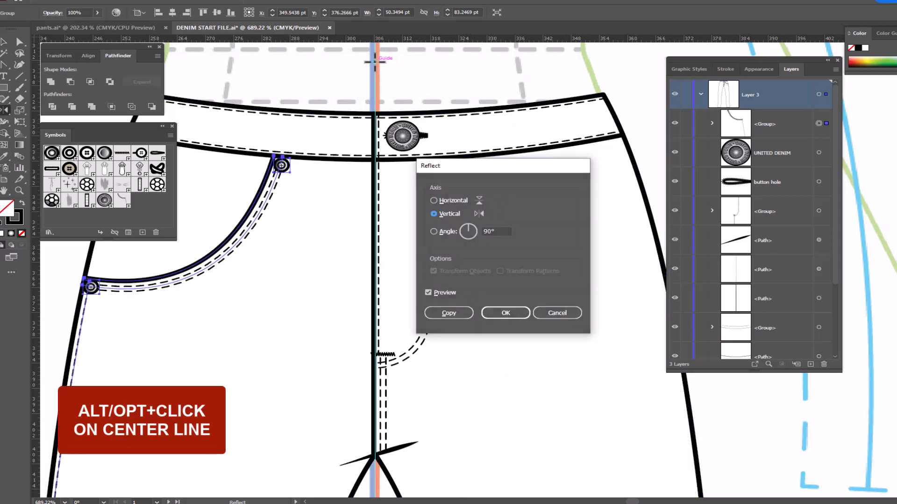
click(452, 313)
drag(325, 293, 465, 283)
drag(475, 282, 476, 281)
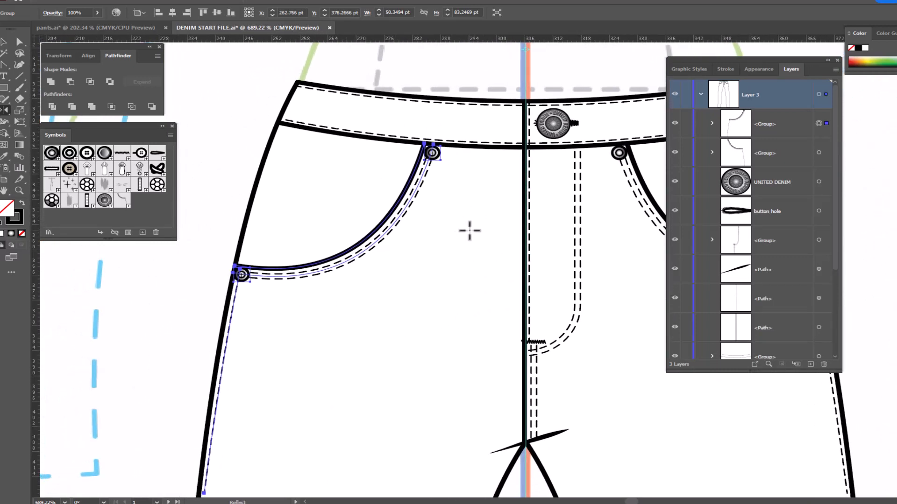
- Draw a rectangle about 26 by 32 pt over the mirrored pocket opening and give it the default white fill and black stroke
key(v)
click(4, 89)
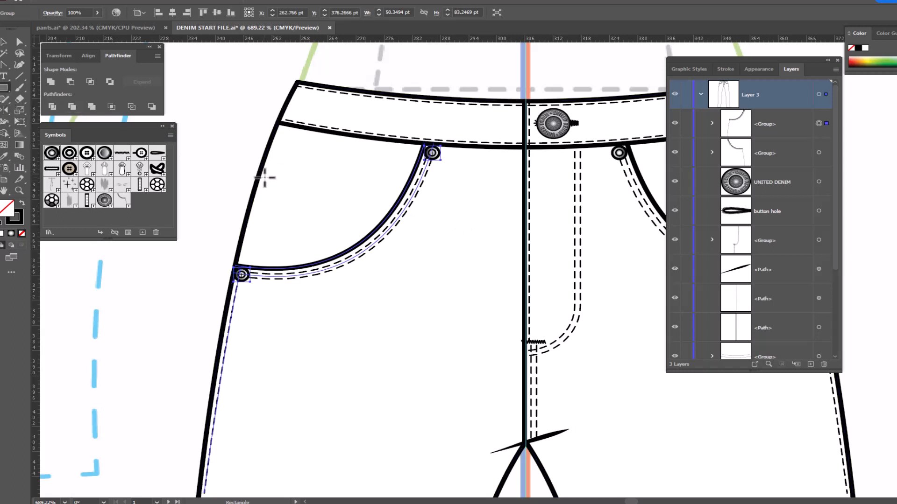
drag(269, 171, 393, 305)
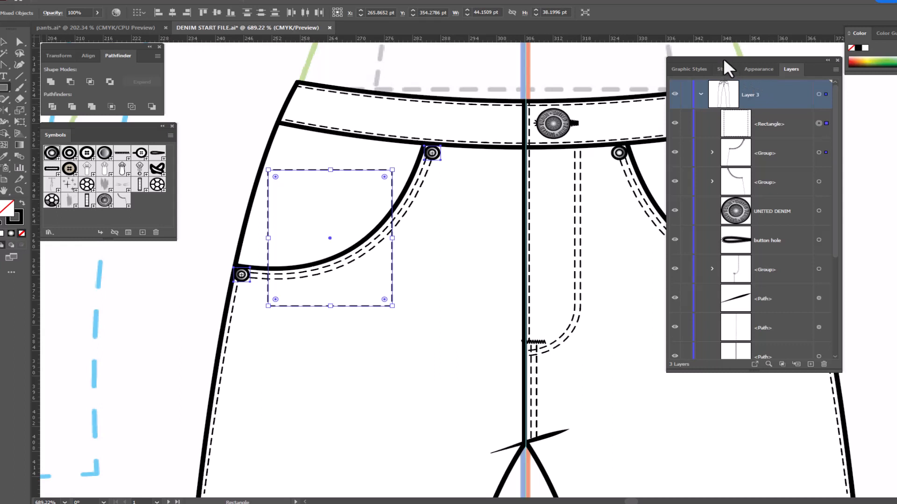
key(d)
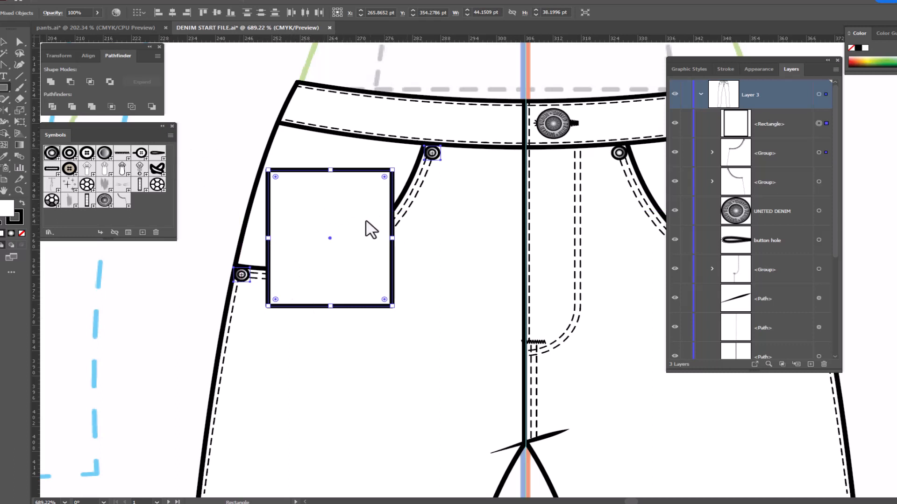
- Try to rotate the rectangle slightly clockwise together with the selected pocket group, and undo the rotation
key(r)
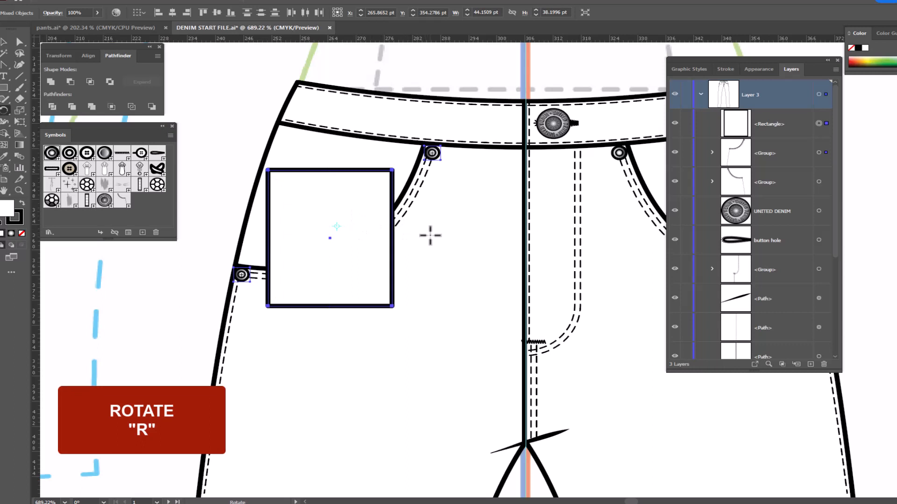
drag(430, 236, 428, 247)
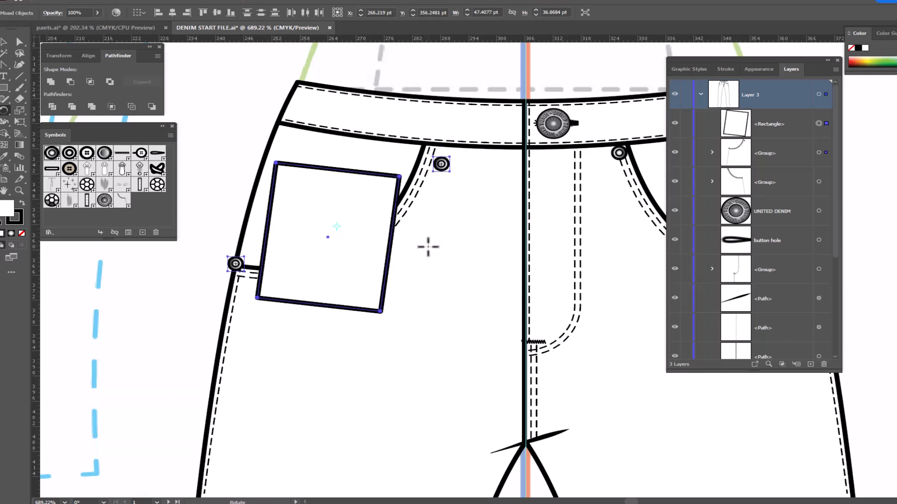
key(v)
key(ctrl+z)
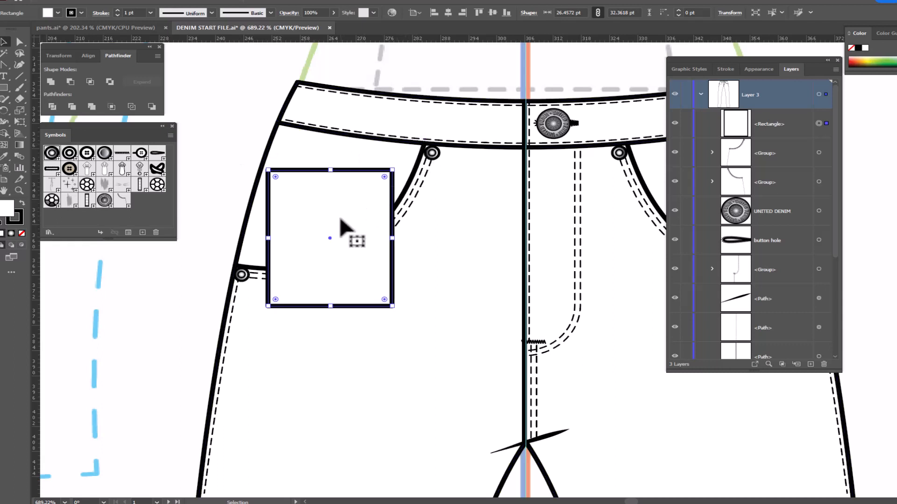
- Rotate only the rectangle slightly clockwise and shift it so the coin pocket sits tilted inside the front pocket opening
click(217, 99)
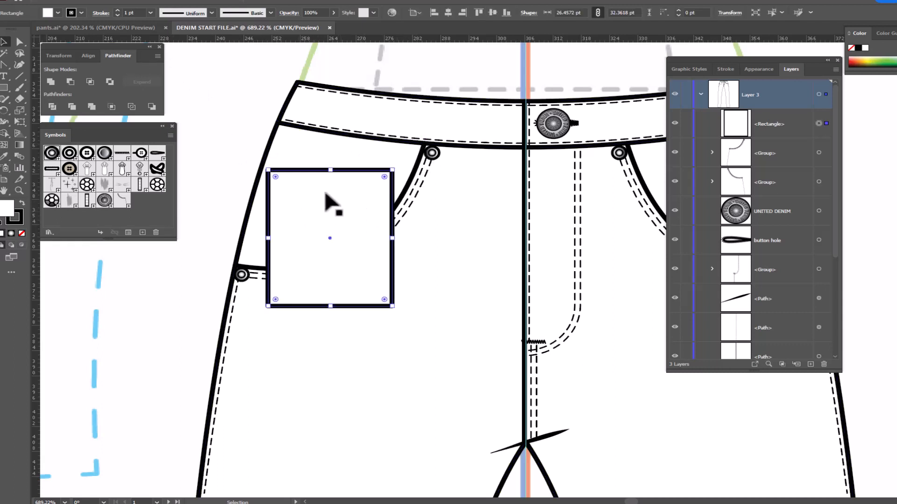
key(r)
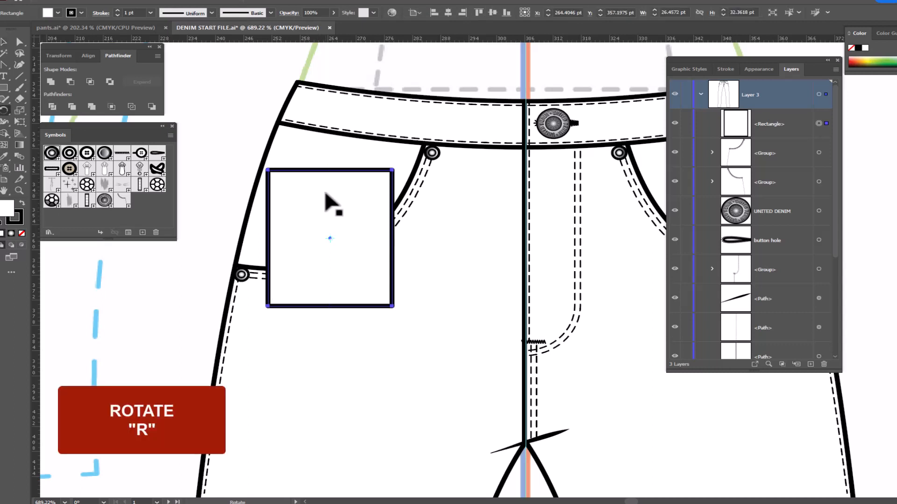
drag(464, 226, 474, 238)
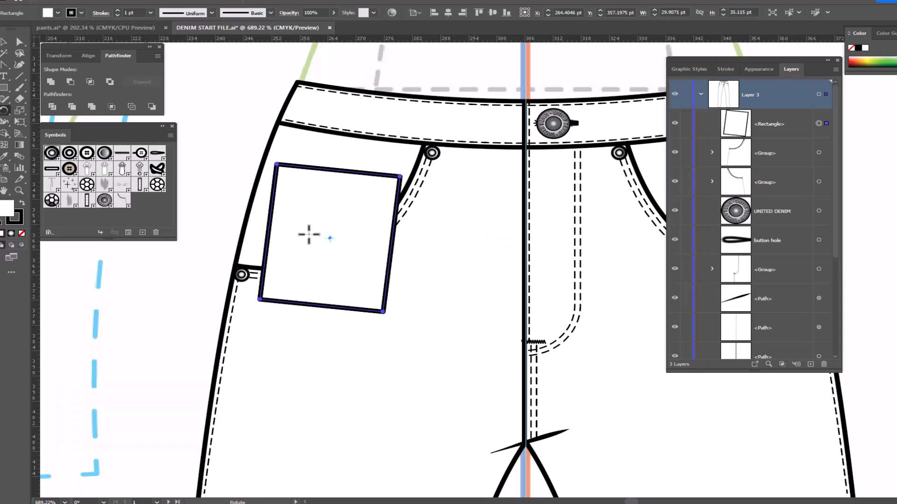
key(v)
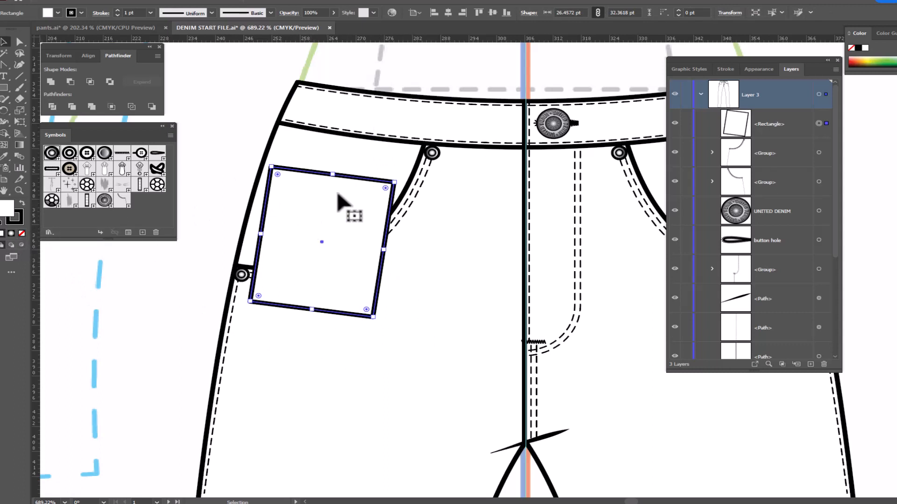
- Select the rectangle with the pocket group, remove the rectangle's areas below the pocket opening curve using Shape Builder, and deselect
shift+click(405, 191)
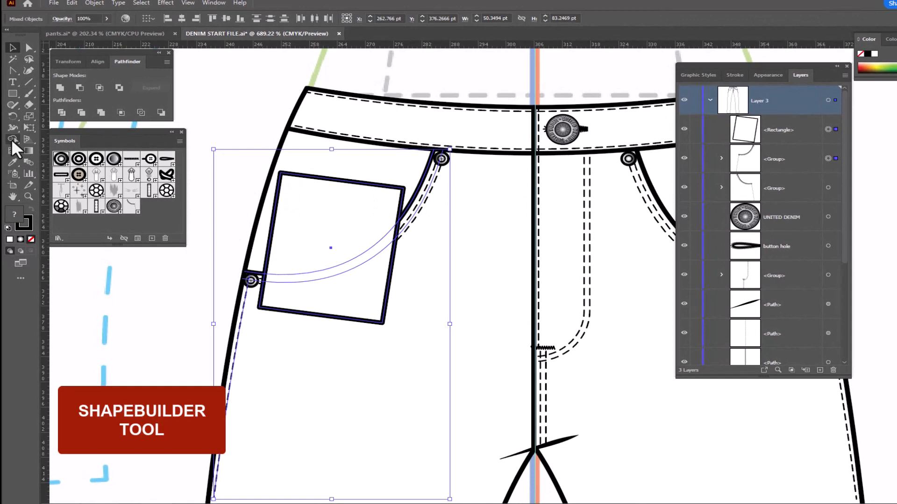
click(11, 139)
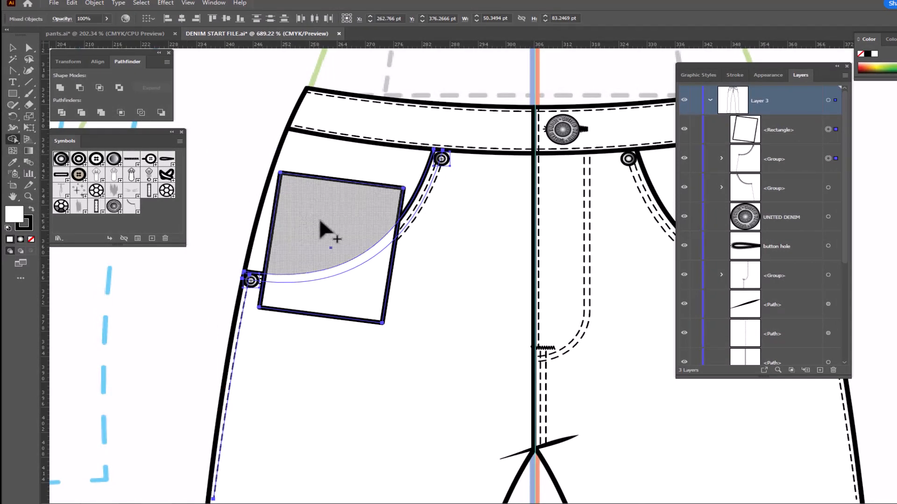
alt+click(366, 311)
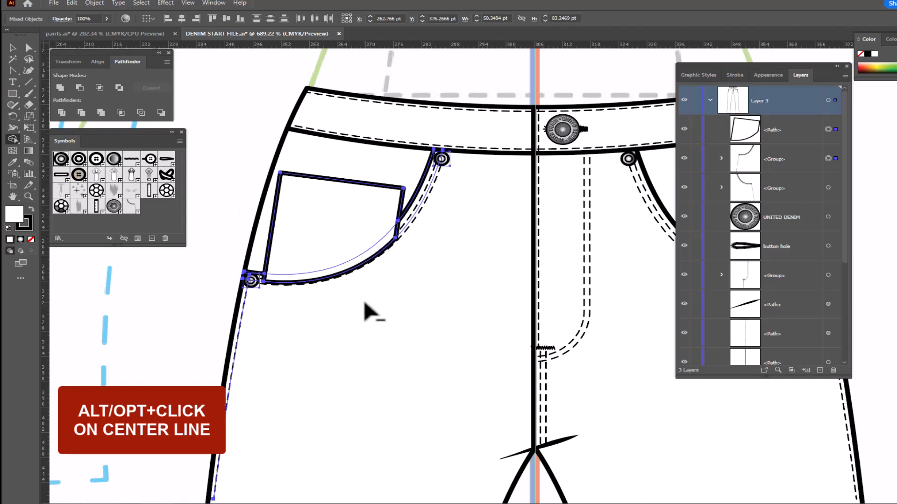
alt+click(344, 280)
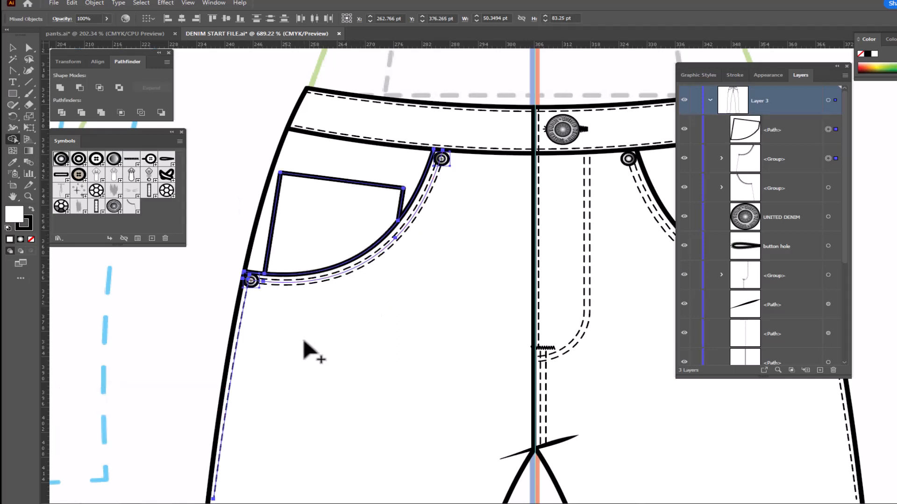
click(12, 48)
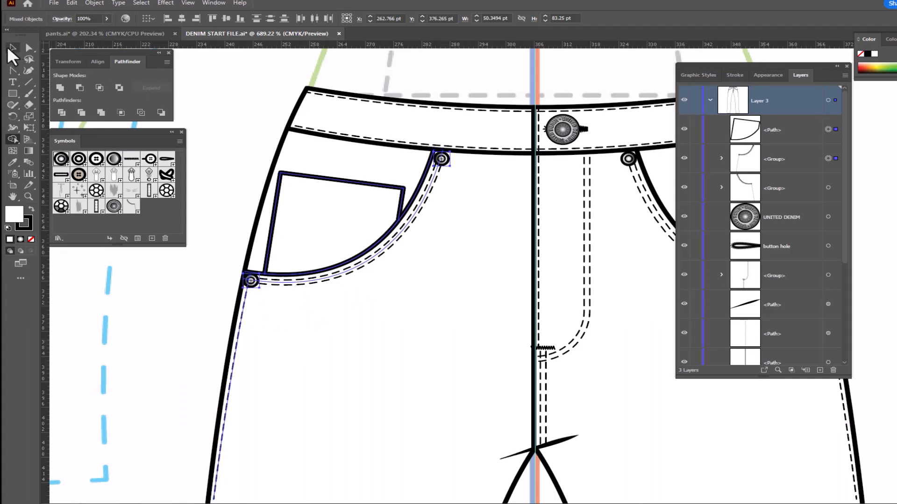
click(248, 77)
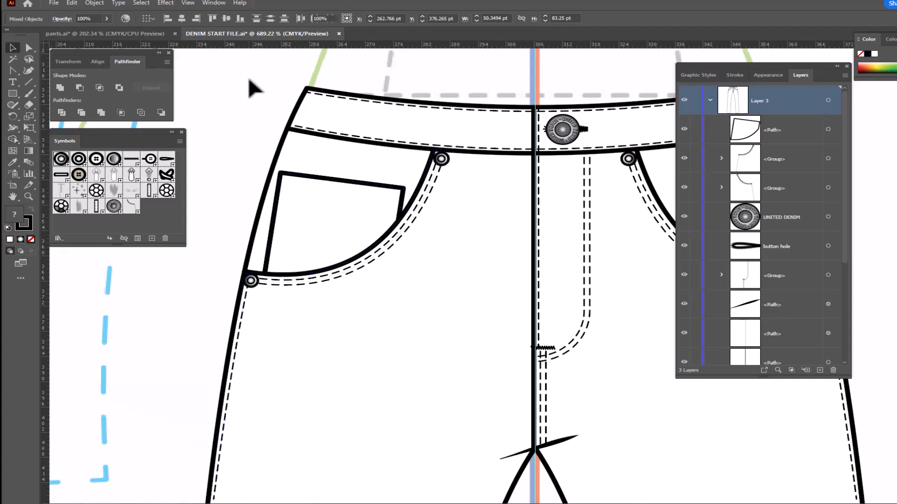
- Create an inner copy of the coin pocket outline with Offset Path, using a small negative offset
click(331, 179)
click(95, 4)
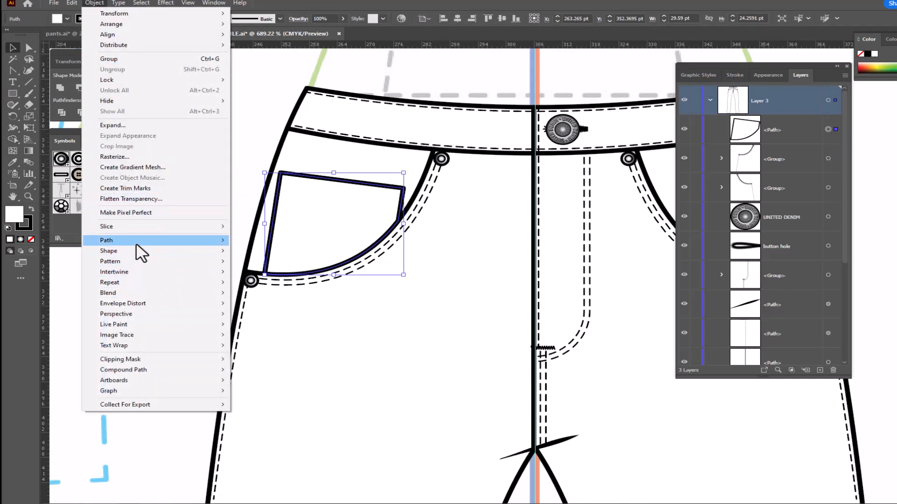
mouse_move(137, 243)
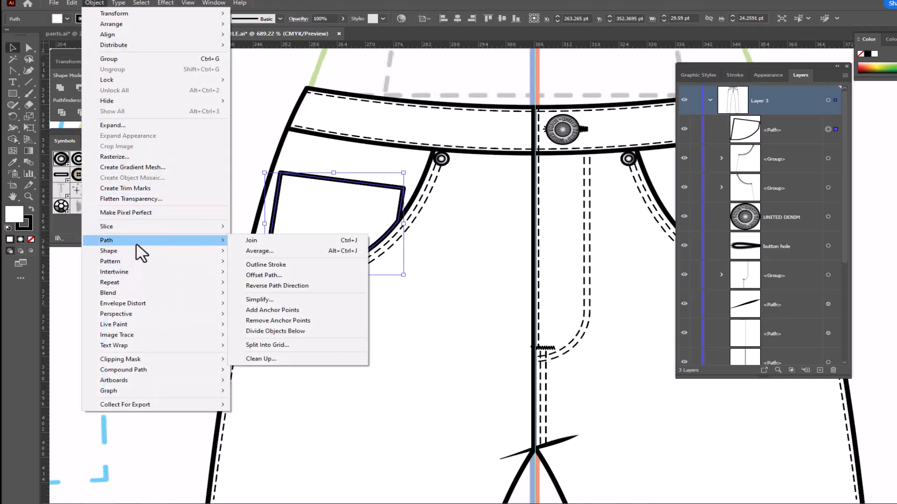
click(264, 276)
drag(531, 82, 595, 126)
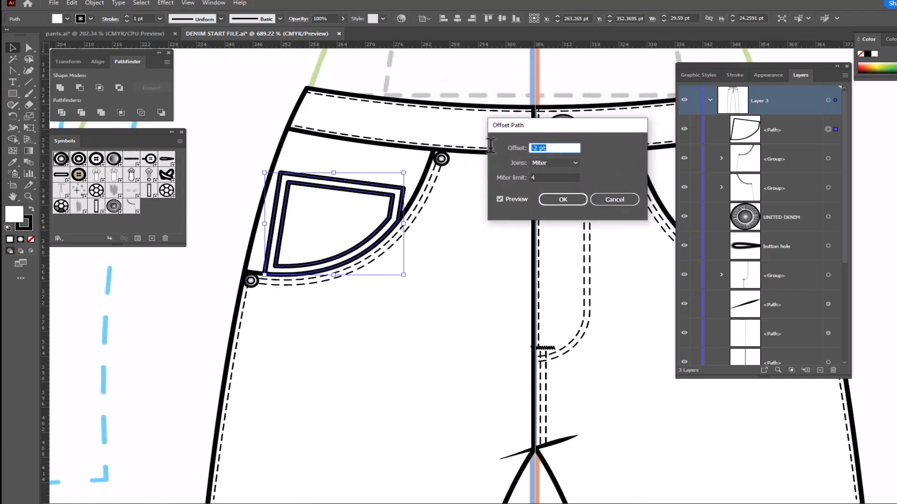
text(10)
click(499, 199)
click(498, 199)
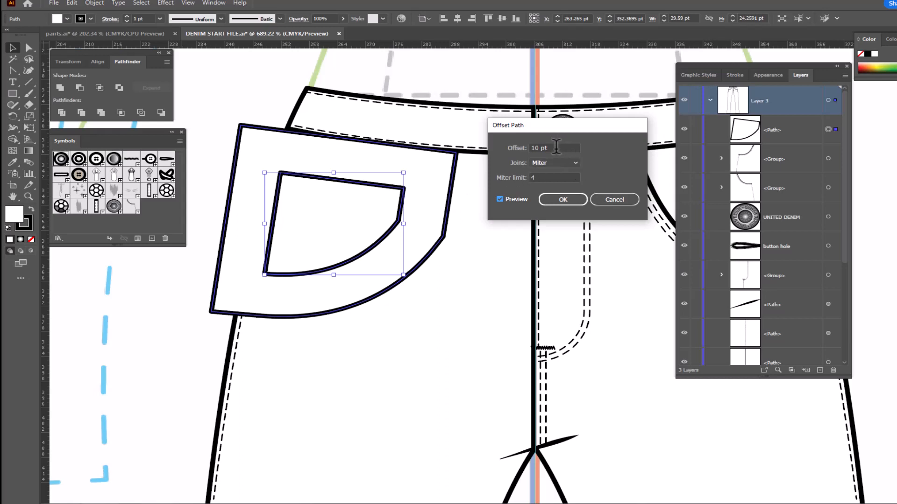
drag(556, 147, 524, 146)
text(-1.5)
click(560, 199)
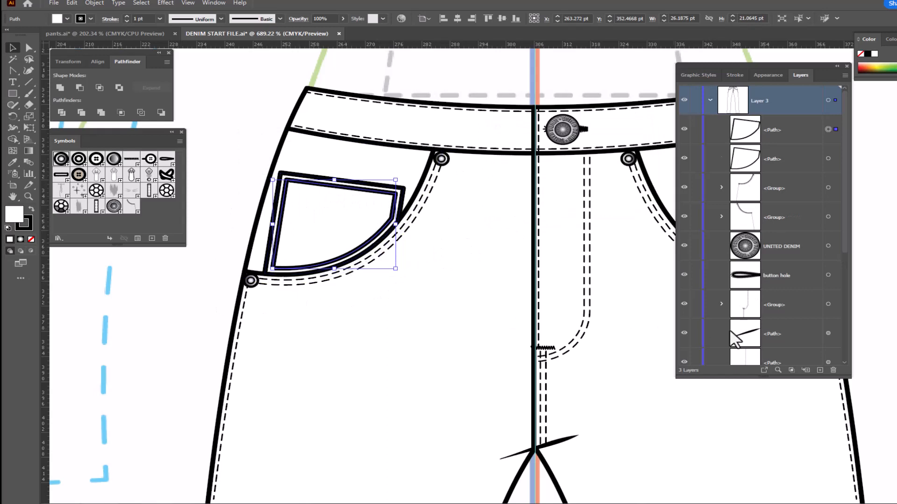
- Apply the double needle stitch graphic style to the coin pocket's inner offset path and deselect it
click(696, 75)
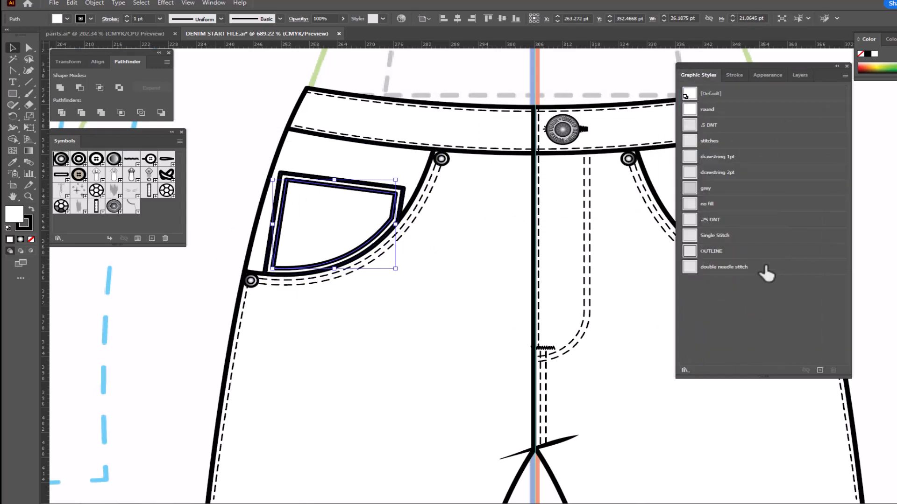
click(722, 267)
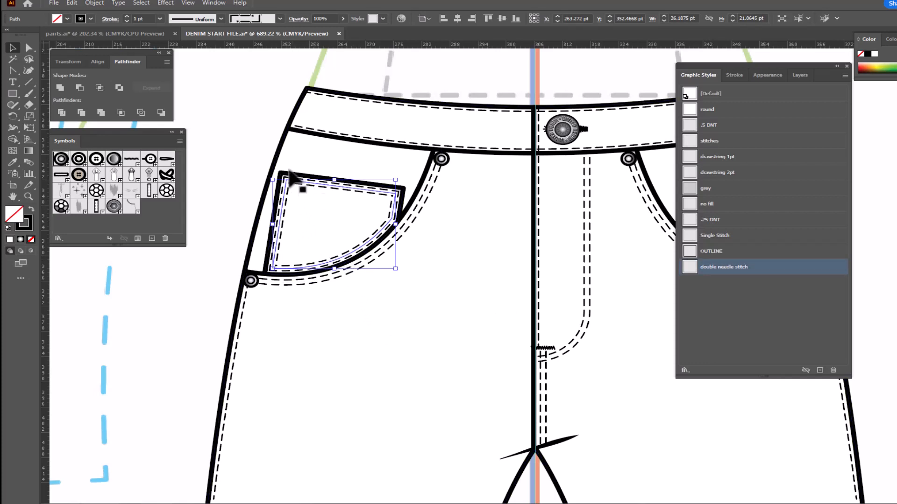
key(a)
click(344, 216)
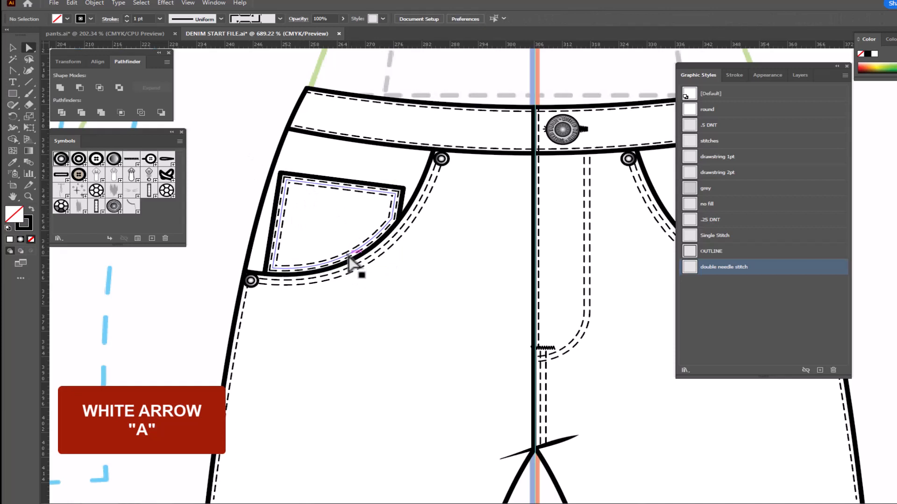
- Delete the curved bottom segment and the leftover short piece of the coin pocket's stitch path, leaving its top and two sides
click(374, 244)
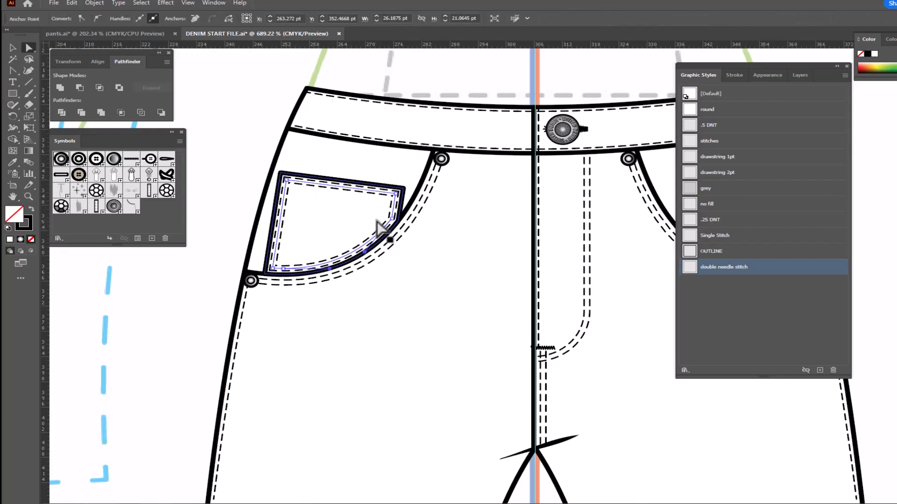
key(Delete)
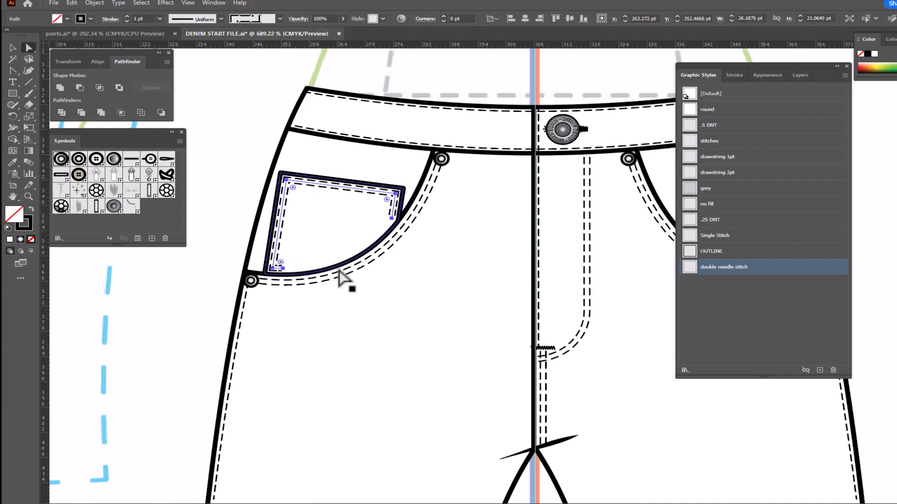
click(280, 269)
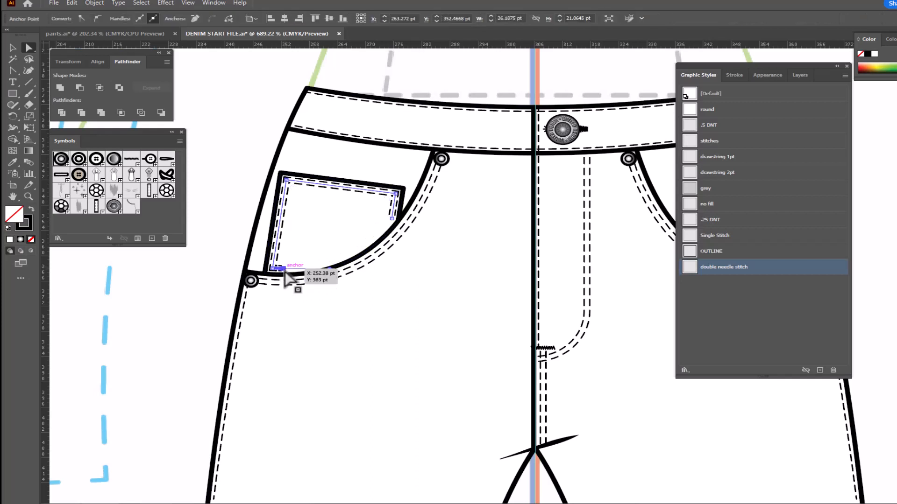
key(Delete)
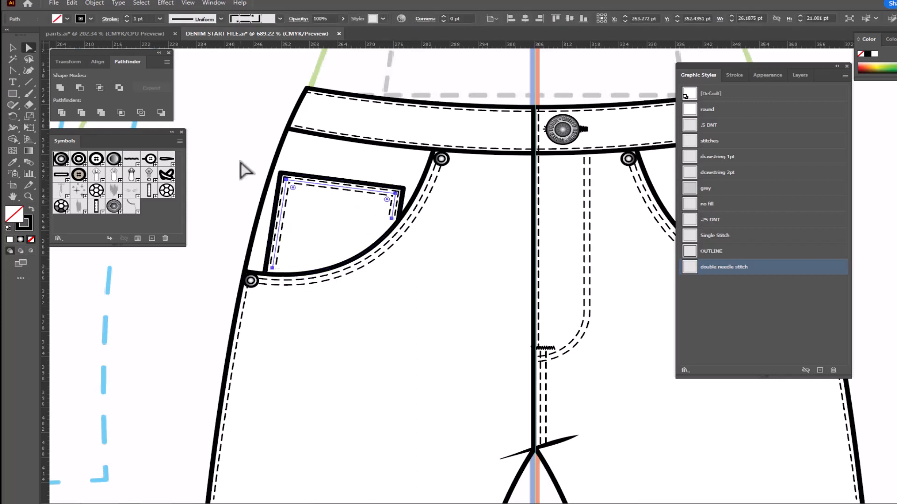
- Extend both open ends of the coin pocket stitching down to meet the front pocket opening
click(393, 219)
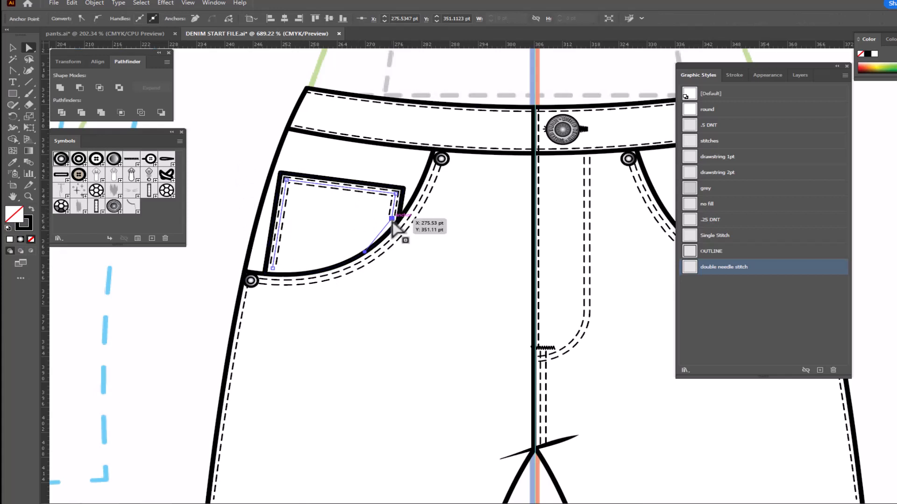
drag(392, 222, 390, 229)
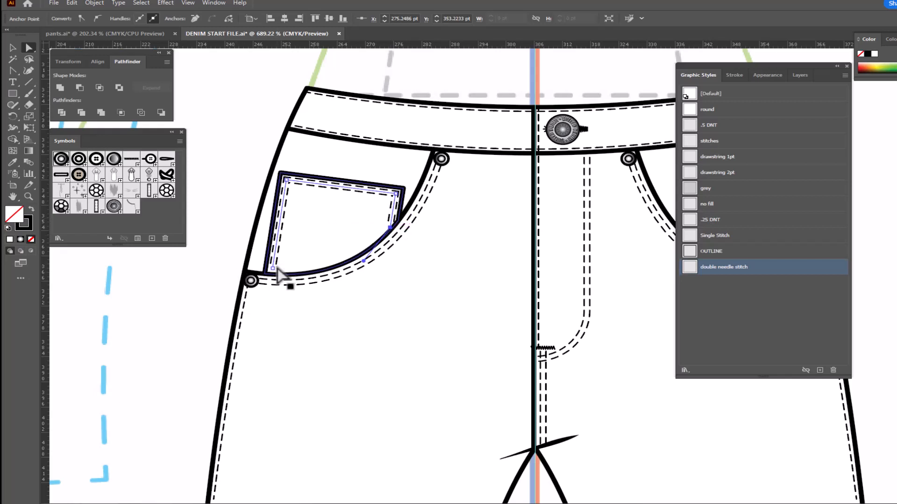
drag(273, 269, 271, 273)
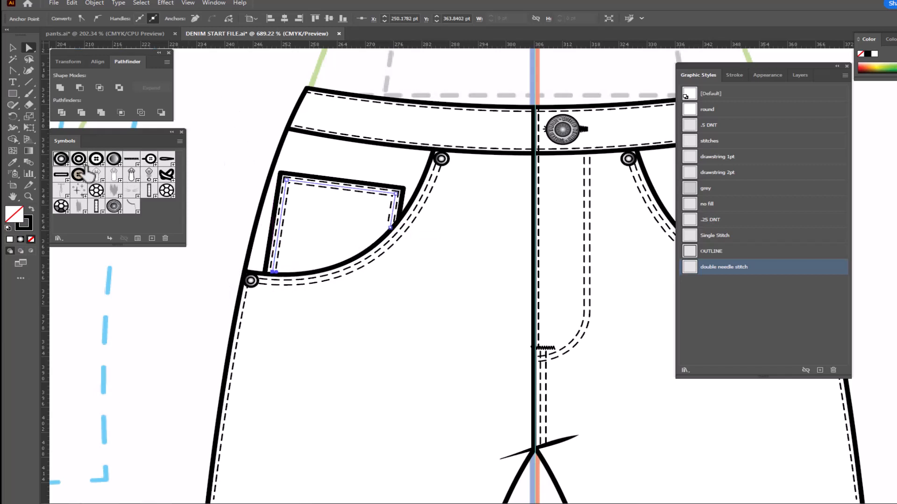
- Place a Rivet symbol at the coin pocket's upper outer corner and copy it to the upper inner corner
drag(61, 159, 288, 180)
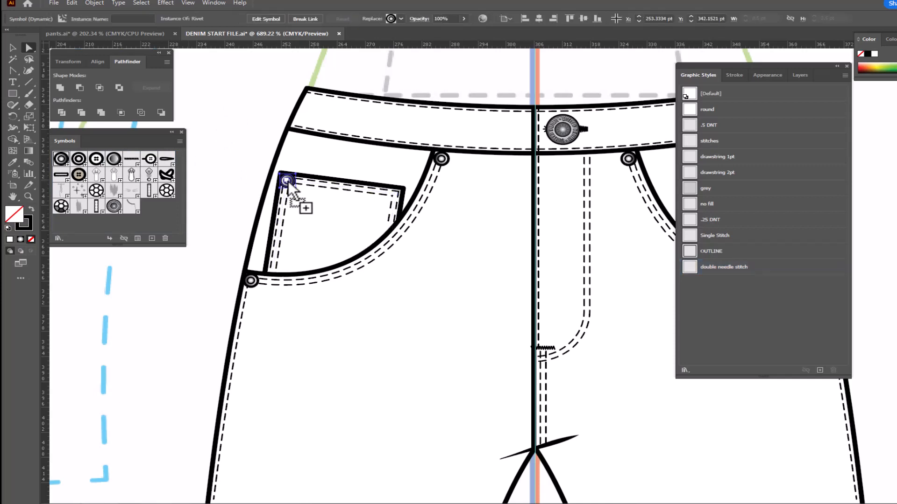
key(v)
key(ctrl+shift+a)
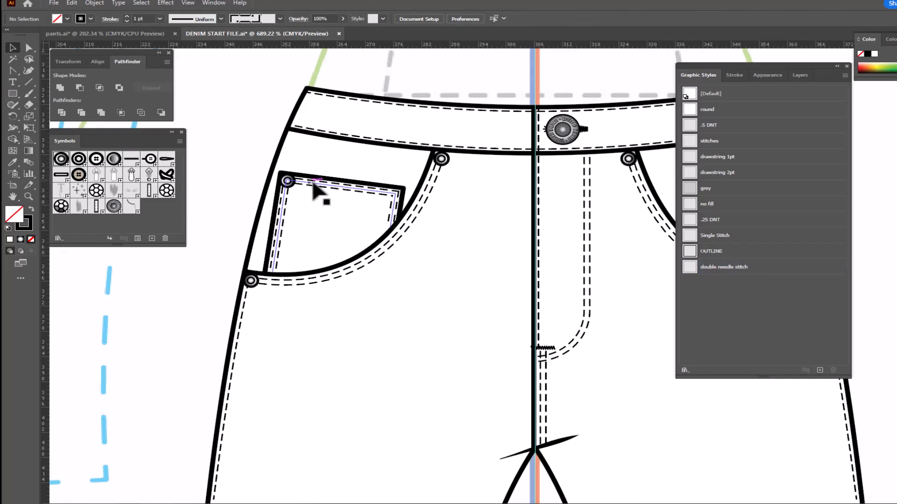
drag(293, 183, 393, 198)
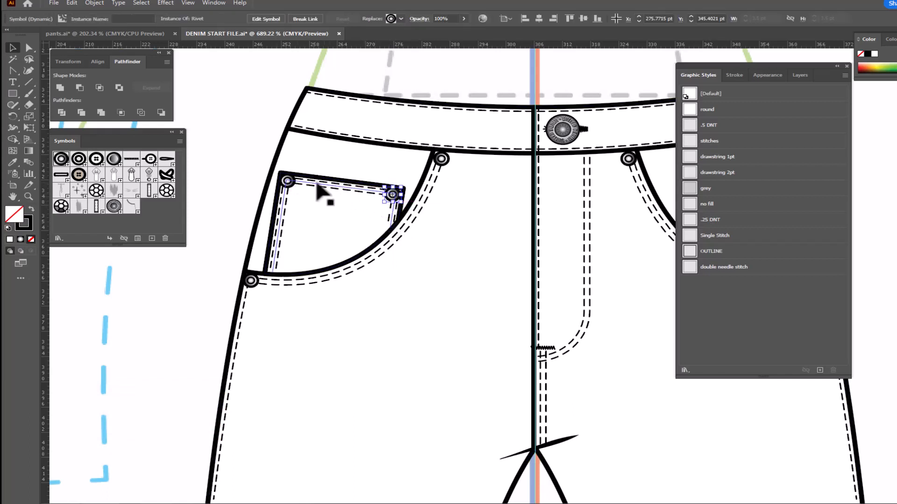
- Select both coin pocket rivets with the pocket's stitching and outline, and group them
shift+click(288, 182)
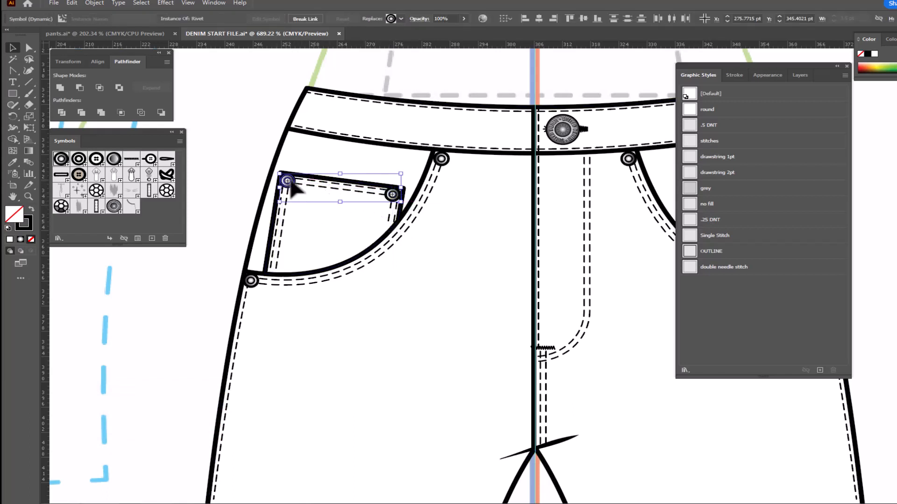
shift+click(321, 191)
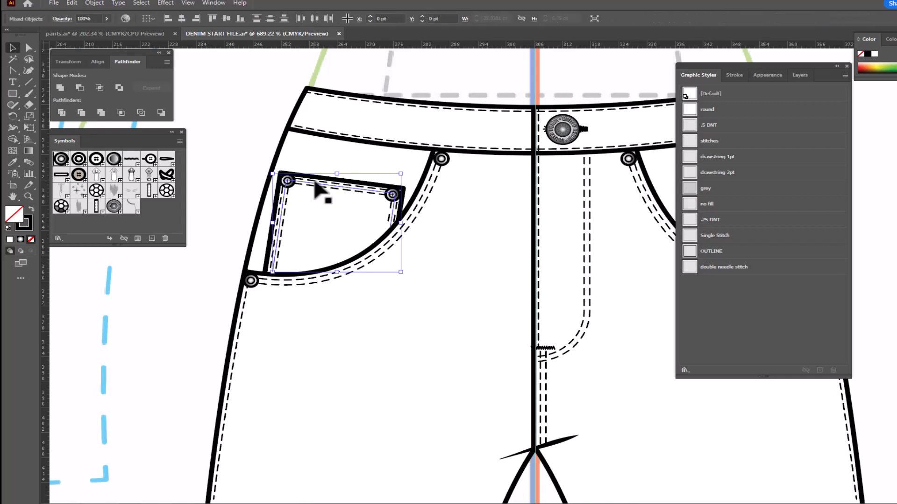
right_click(307, 212)
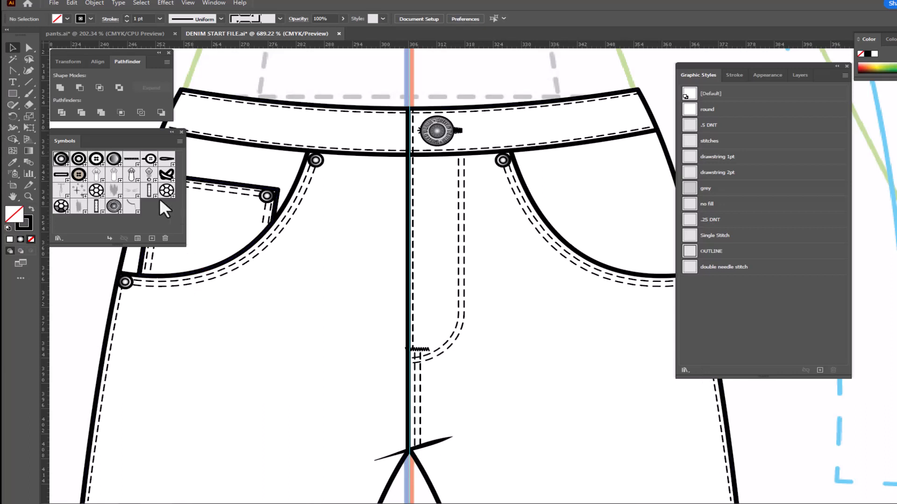
- Draw a belt loop rectangle about 3.7 × 16.7 pt across the waistband beside the button, with white fill and black stroke
drag(150, 192, 490, 195)
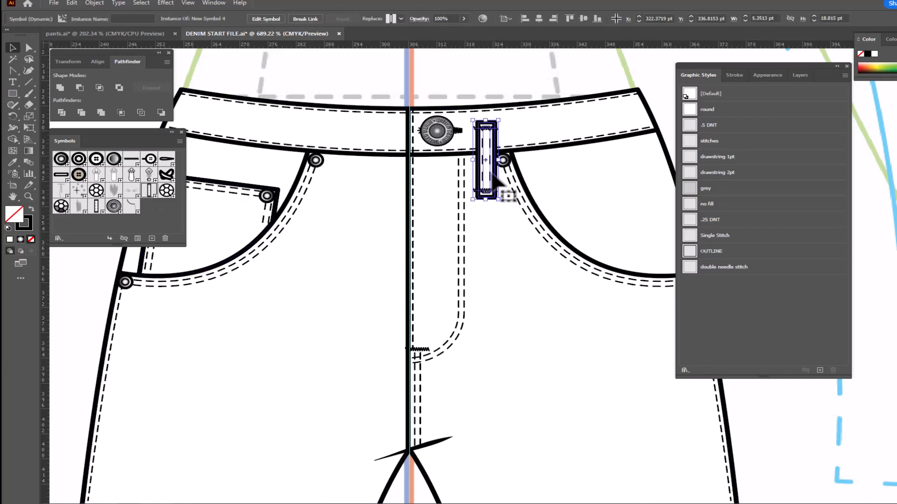
key(Delete)
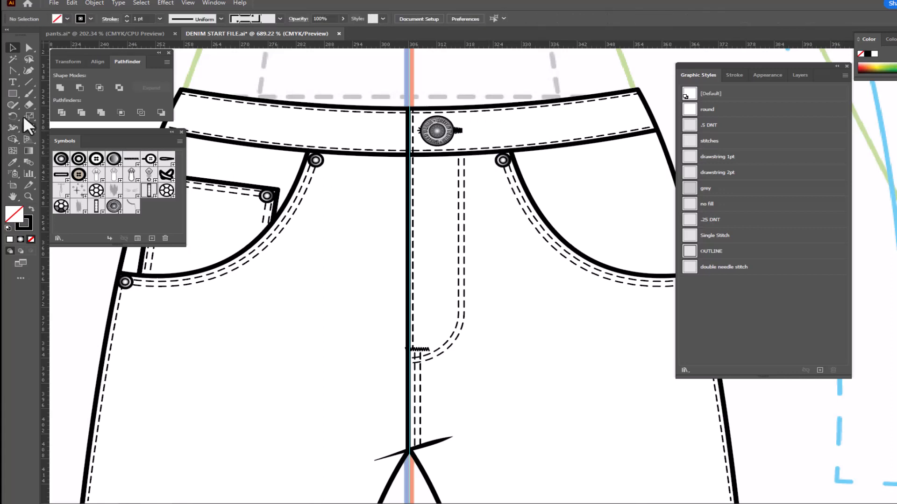
click(13, 92)
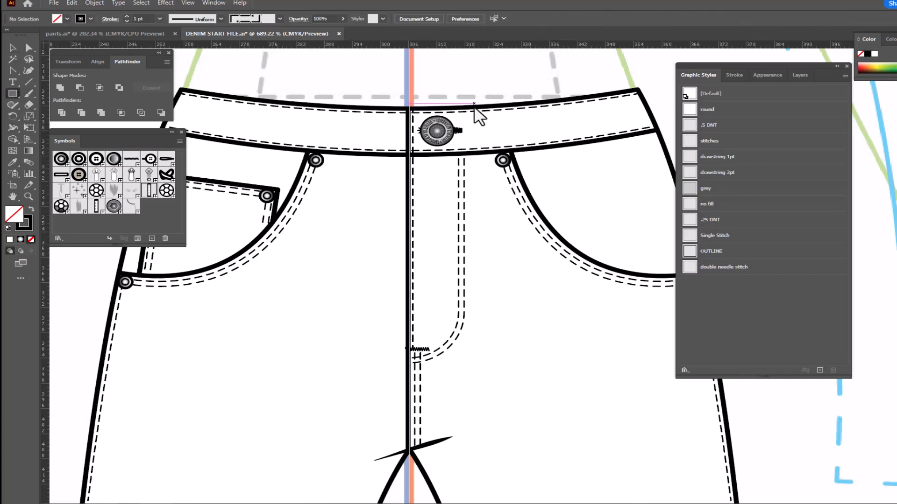
drag(468, 110, 486, 181)
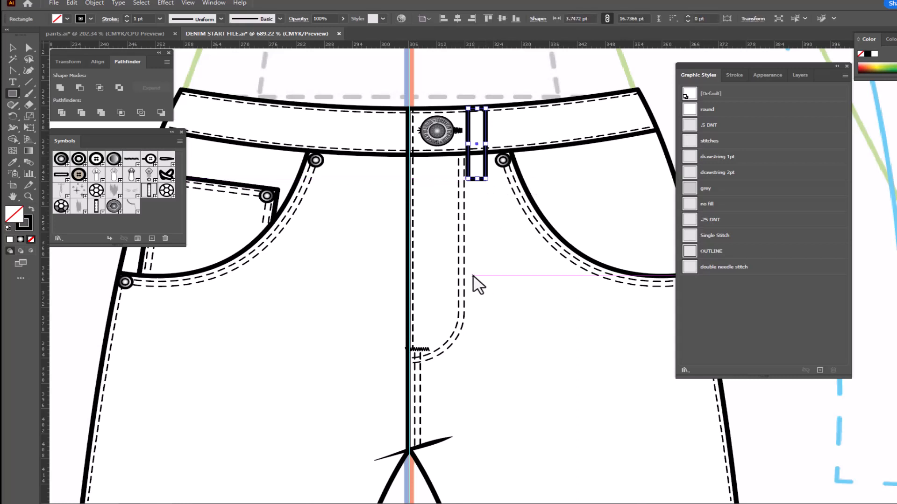
key(d)
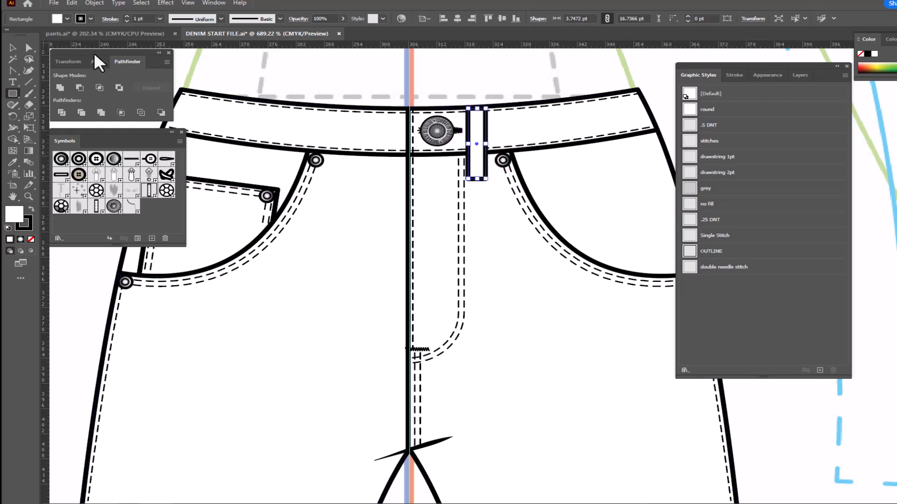
- Move the belt loop rectangle up off the waistband into the empty area above the pants
click(28, 48)
click(481, 90)
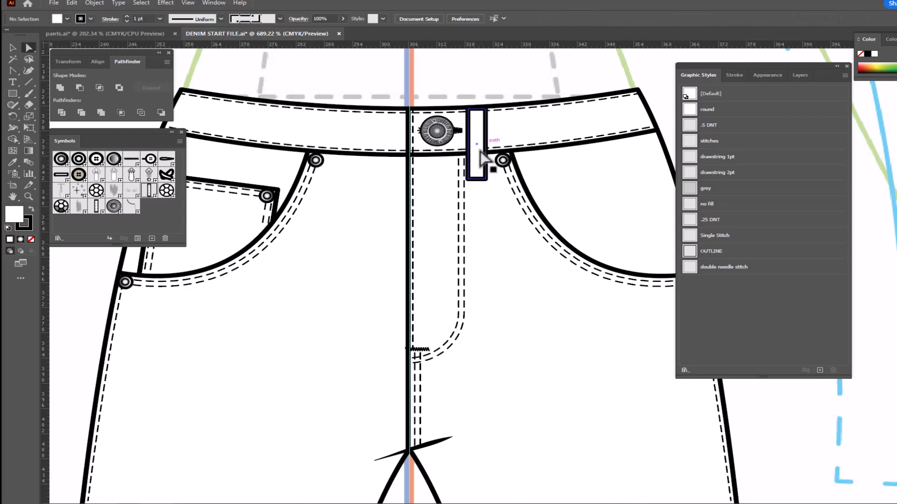
drag(563, 190, 538, 330)
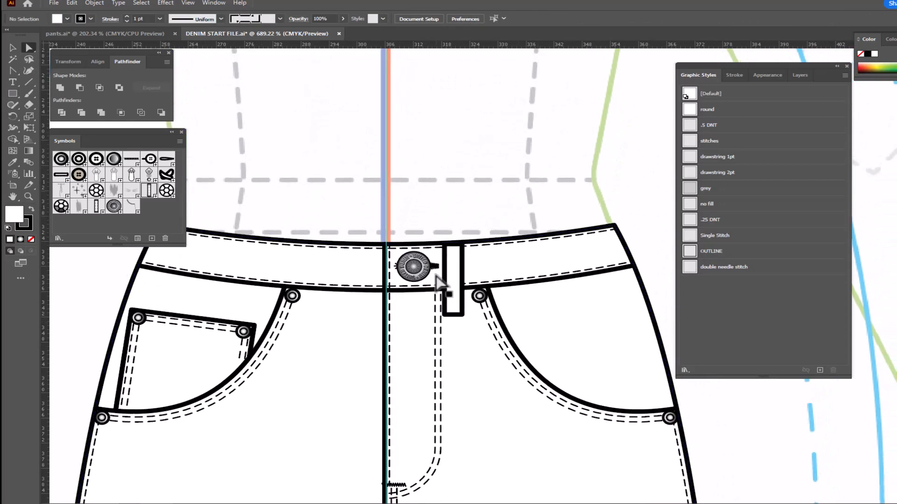
drag(444, 166, 455, 159)
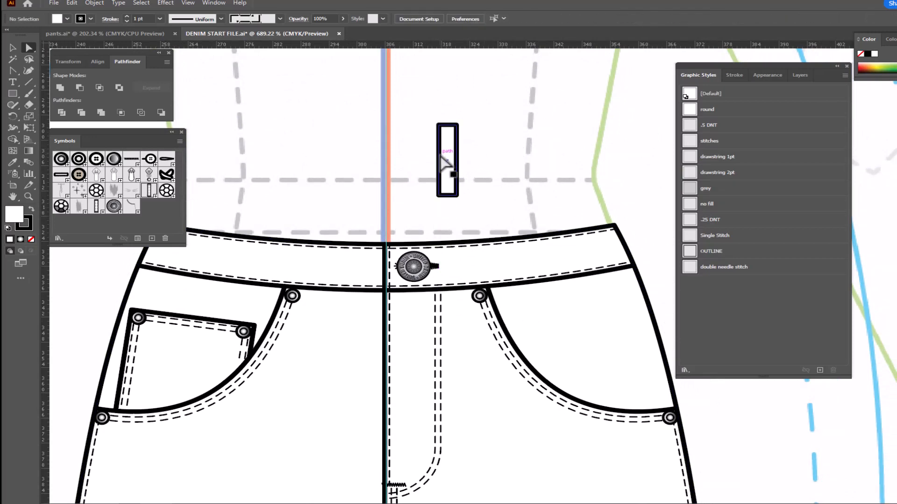
- Copy the belt loop's left edge in place, shift the copy 1 pt inward and apply the Single Stitch graphic style
click(439, 158)
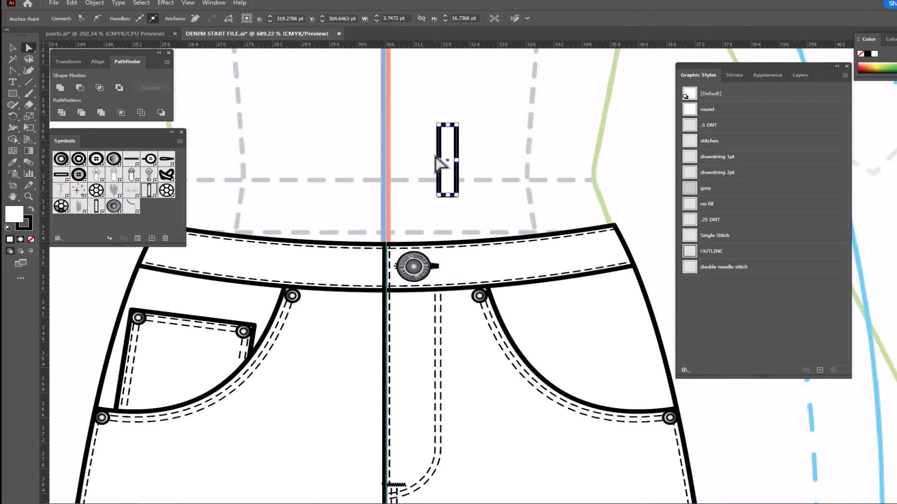
key(ctrl+c)
click(438, 159)
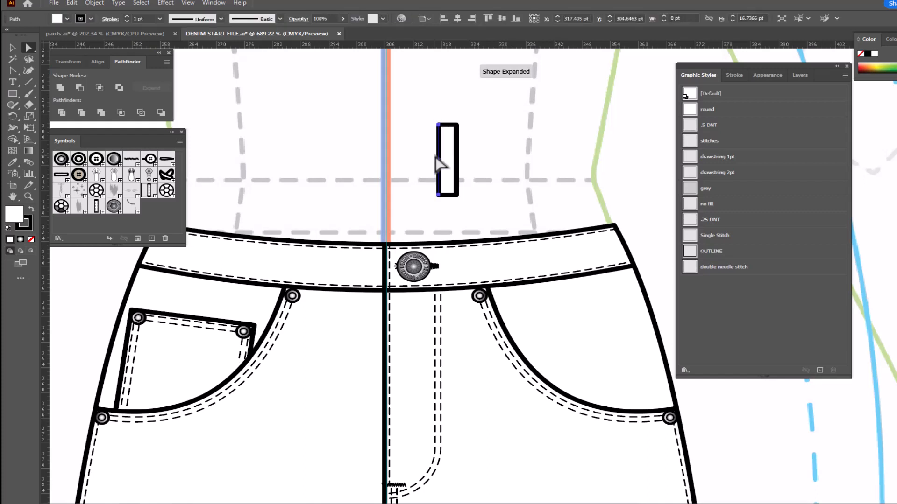
key(Right)
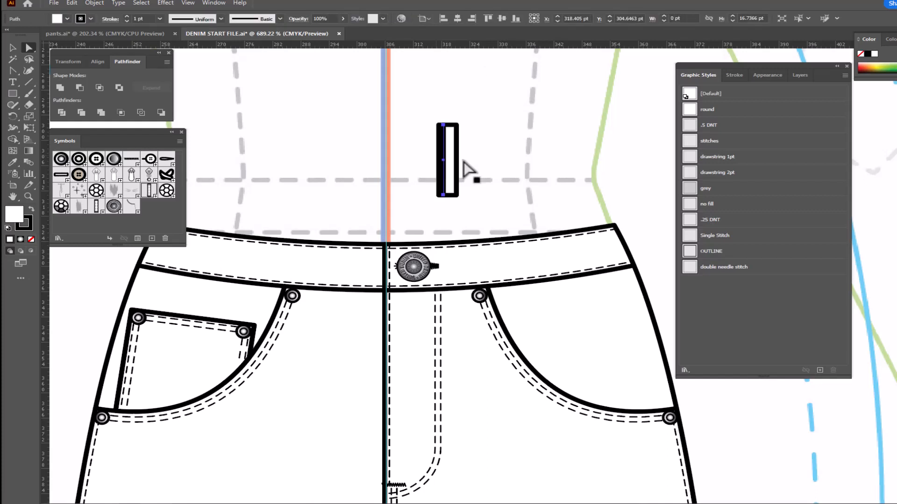
click(714, 235)
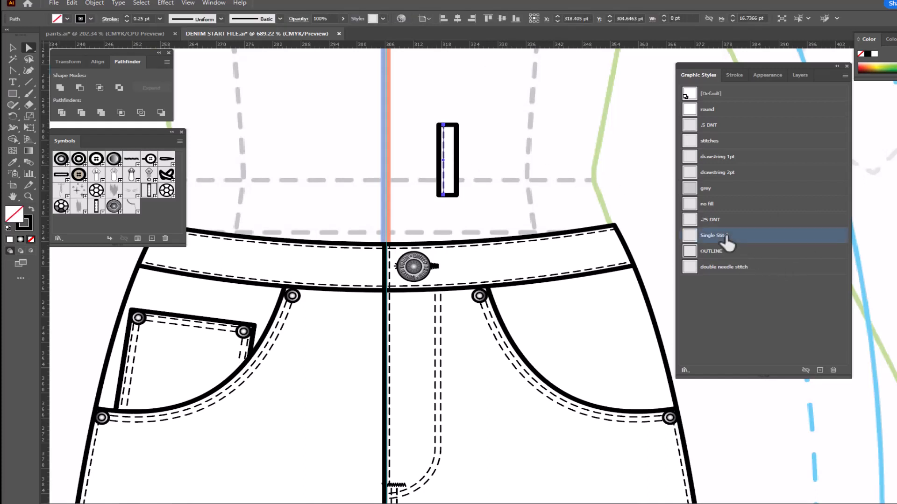
- Copy the belt loop's right edge in place, shift the copy 1 pt inward and apply the Single Stitch graphic style
click(458, 159)
key(ctrl+c)
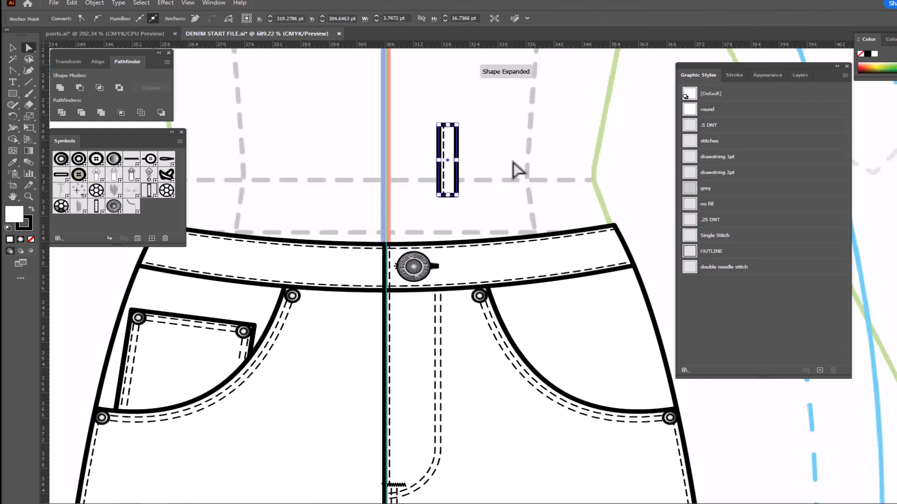
key(ctrl+f)
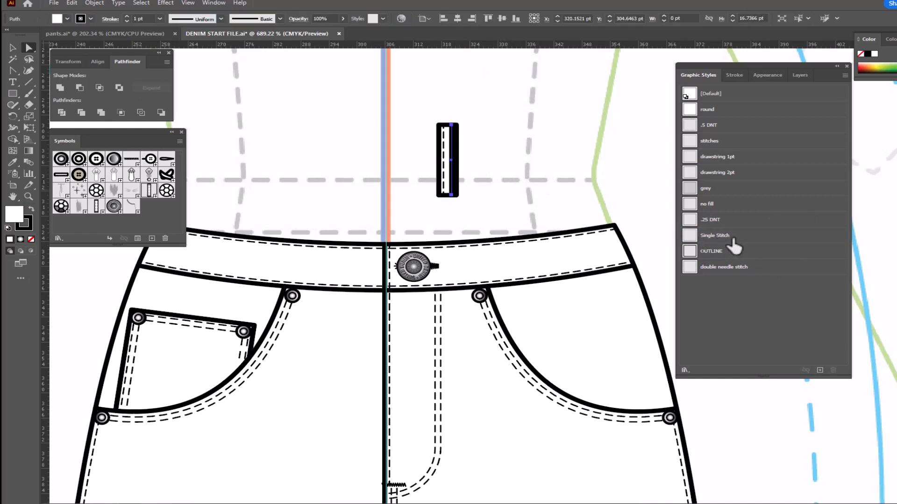
click(726, 238)
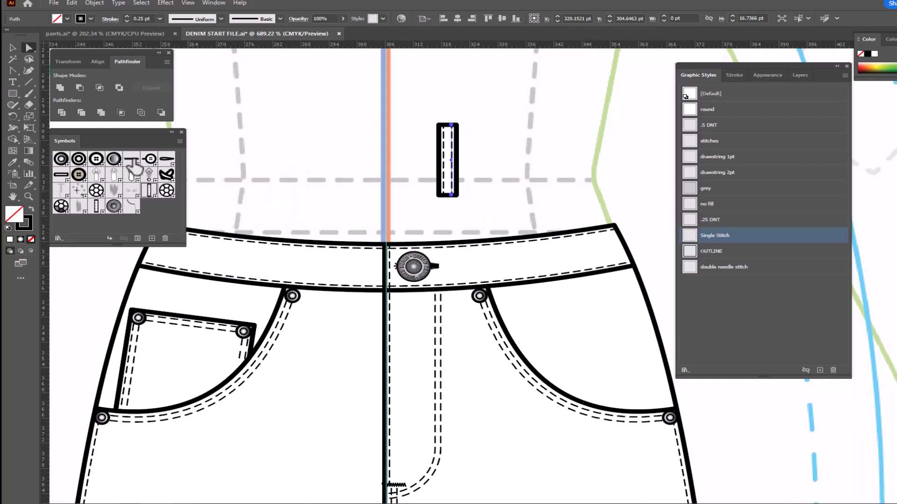
- Place a Bar tack symbol across the top of the belt loop and duplicate it at the bottom end
drag(131, 161, 447, 132)
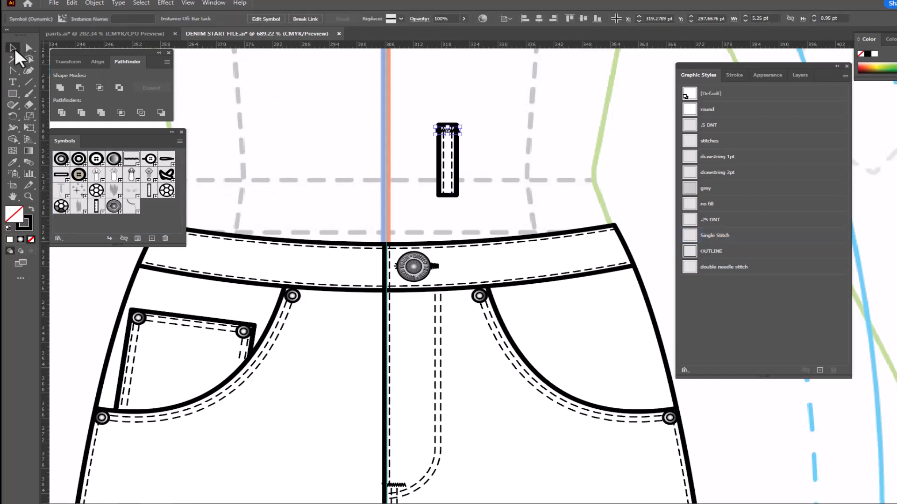
click(491, 144)
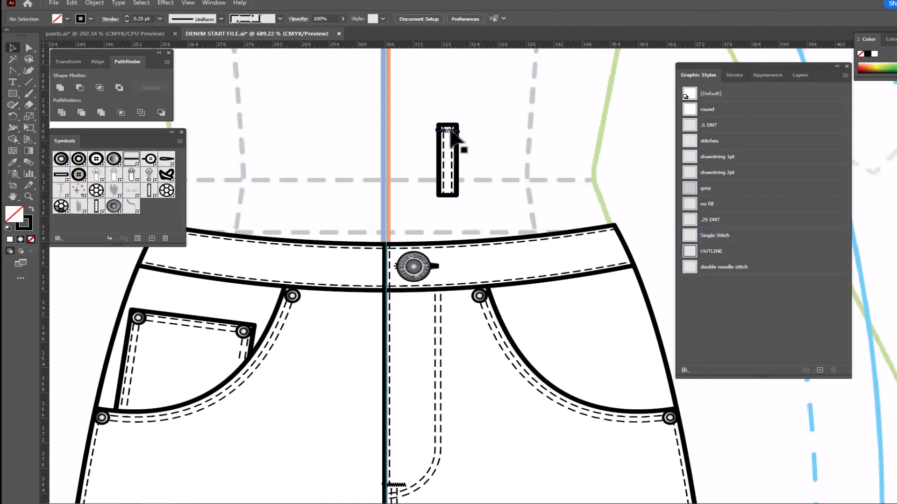
drag(451, 132, 452, 193)
click(512, 146)
- Draw a horizontal line about 4.4 pt long above the belt loop with the Pen tool and remove its dashed stroke
click(29, 72)
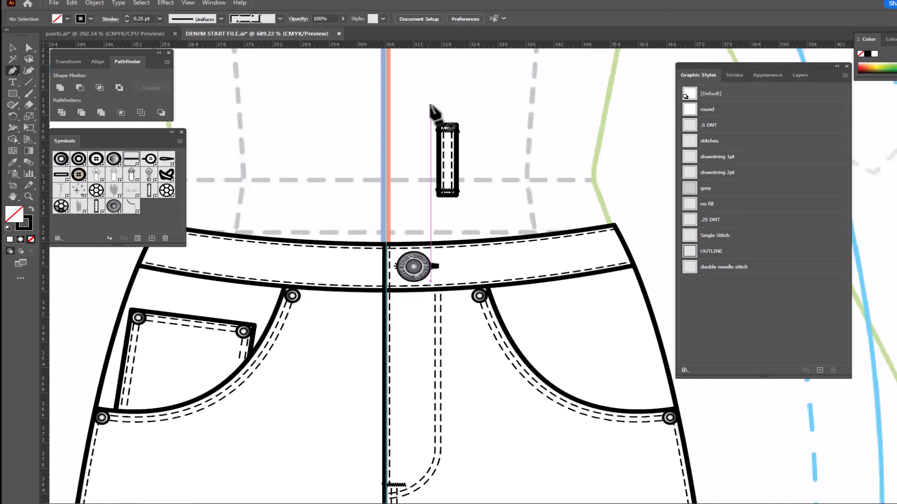
click(436, 105)
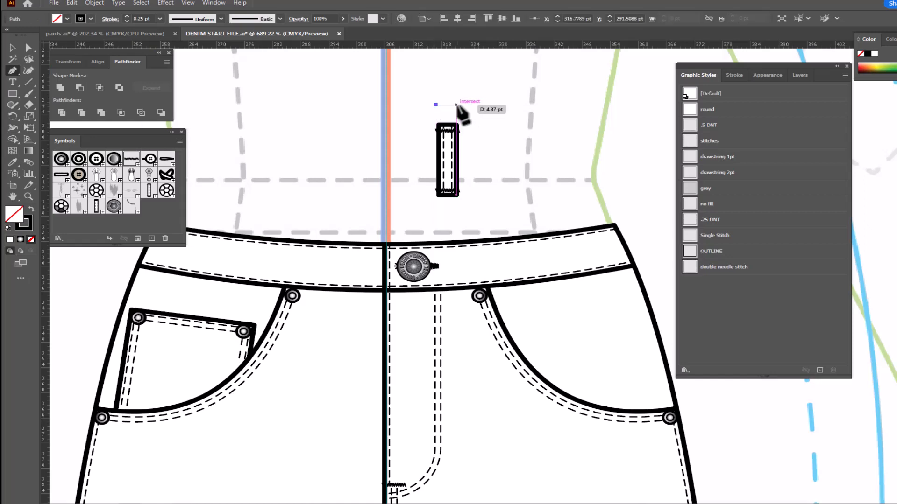
click(456, 105)
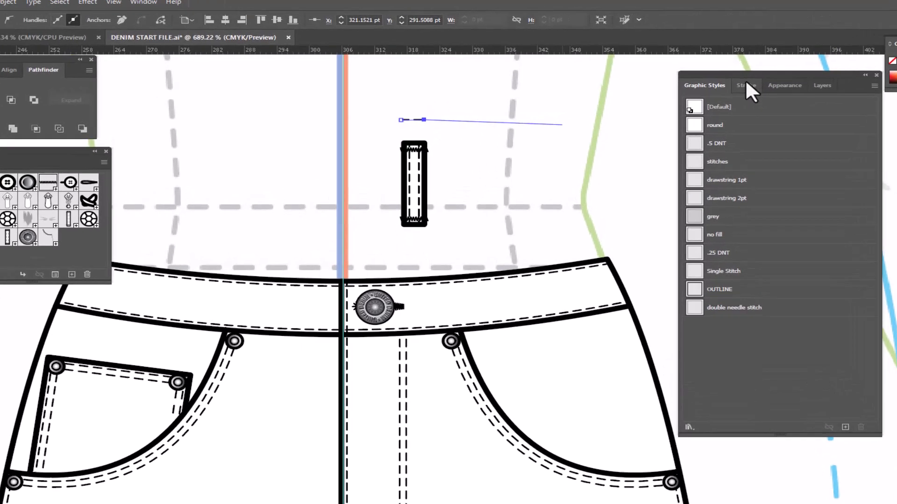
click(734, 75)
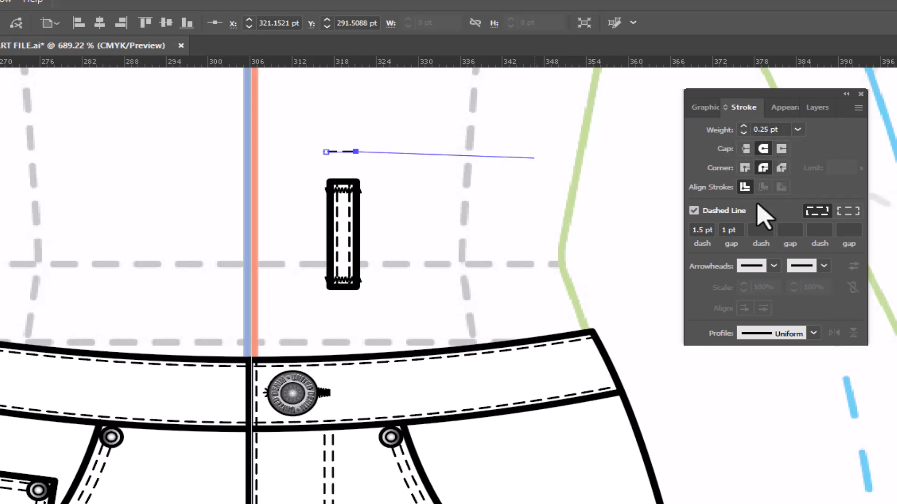
click(694, 211)
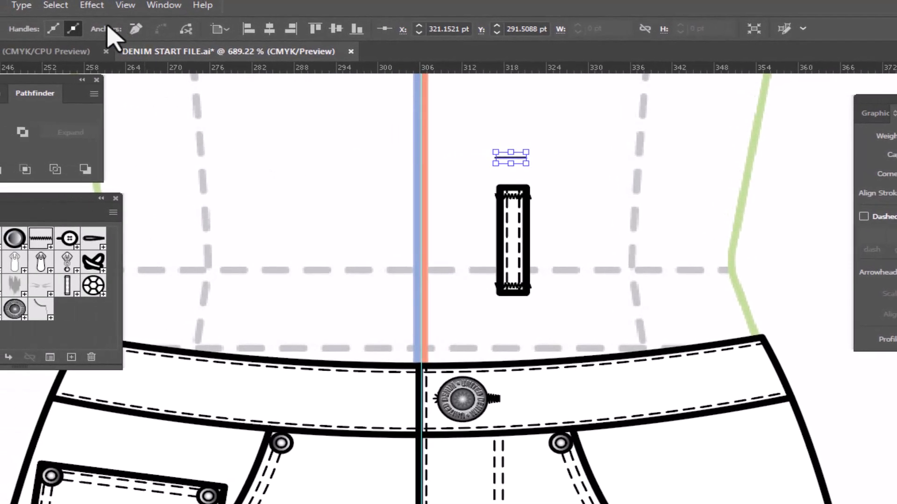
- Start a Zig Zag effect on the short line above the belt loop, using relative sizing at 8% with corner points
click(92, 5)
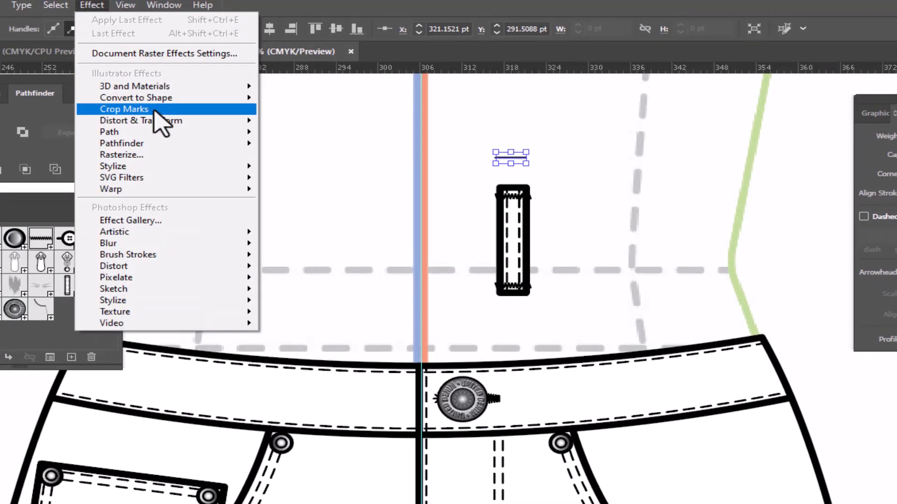
mouse_move(172, 122)
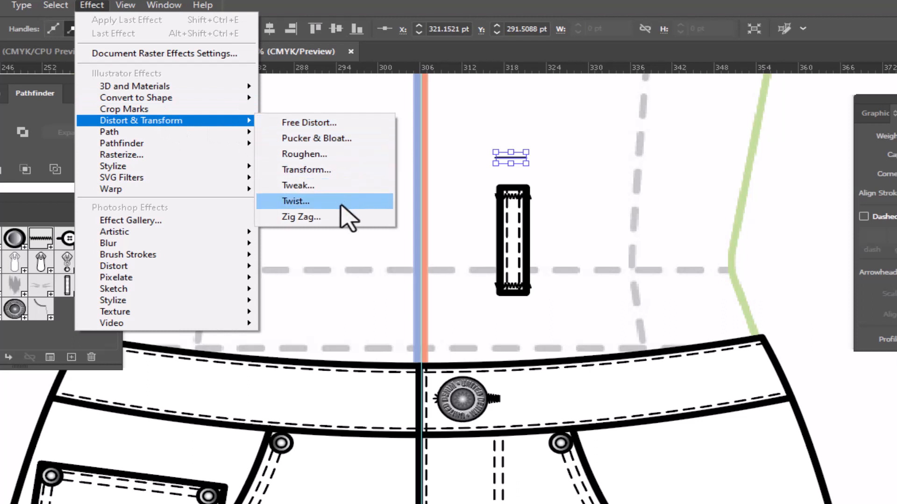
click(336, 218)
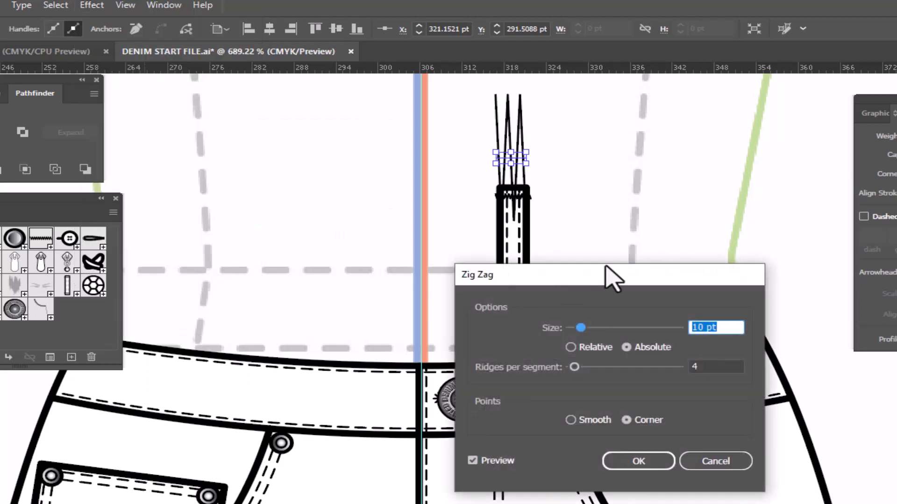
drag(617, 277, 717, 125)
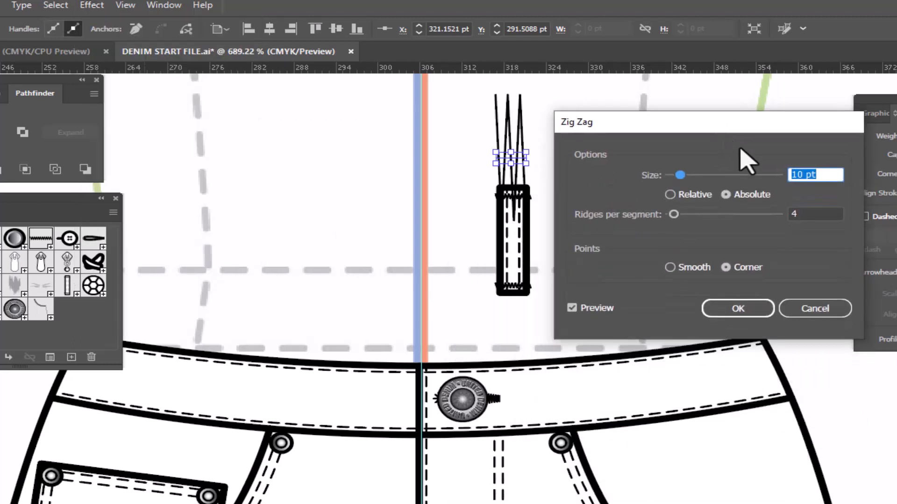
click(670, 194)
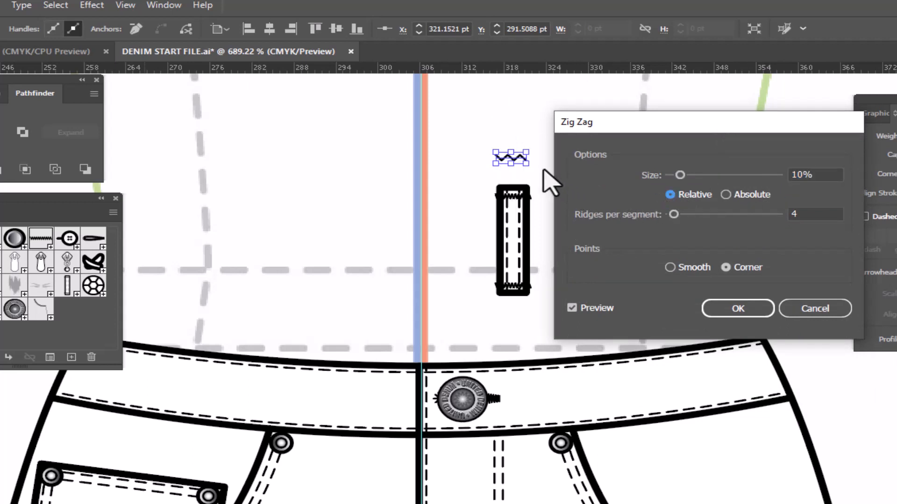
click(829, 172)
double_click(823, 170)
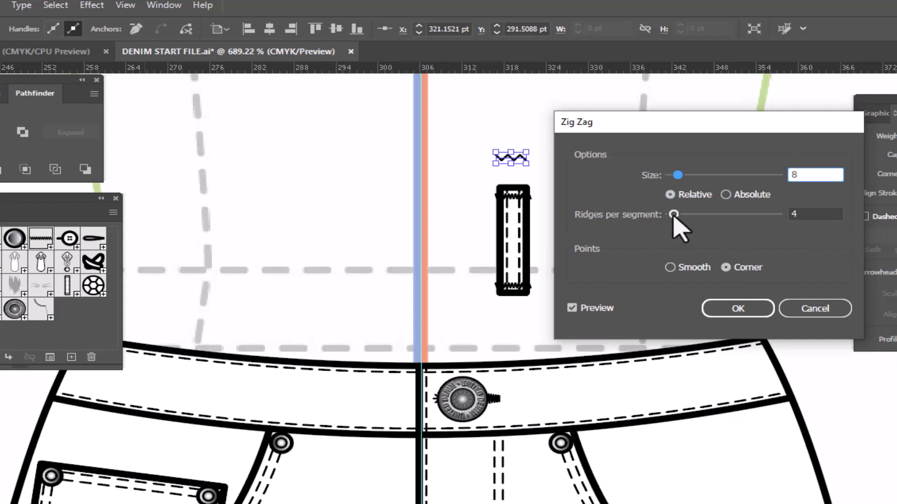
- Set the zigzag to 15 ridges per segment and 10% size, apply the effect and deselect the line
drag(673, 214, 693, 215)
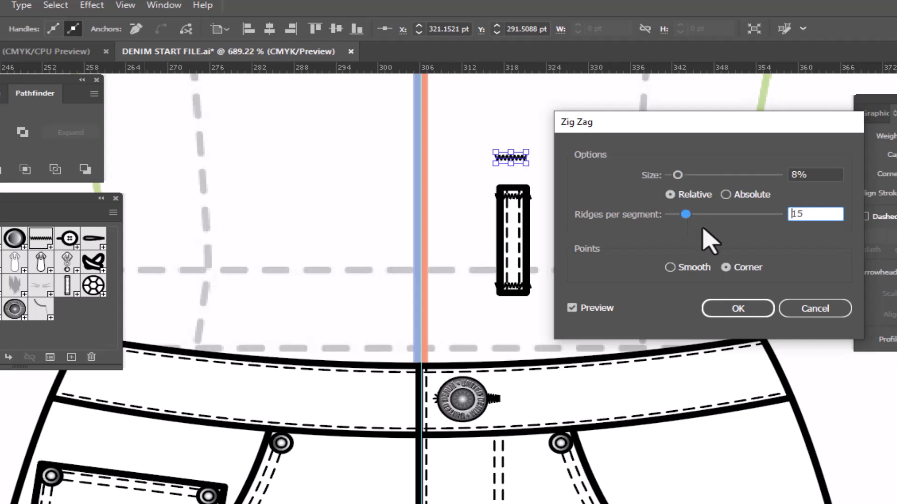
drag(818, 174, 777, 170)
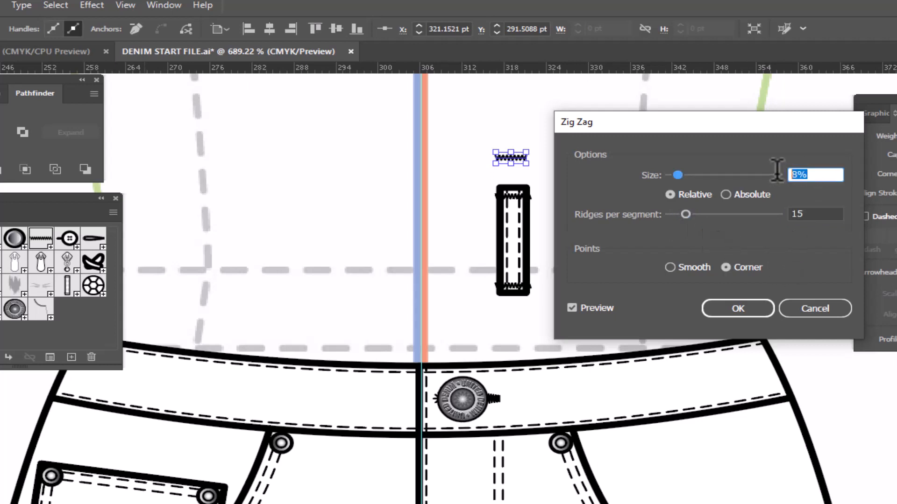
text(10)
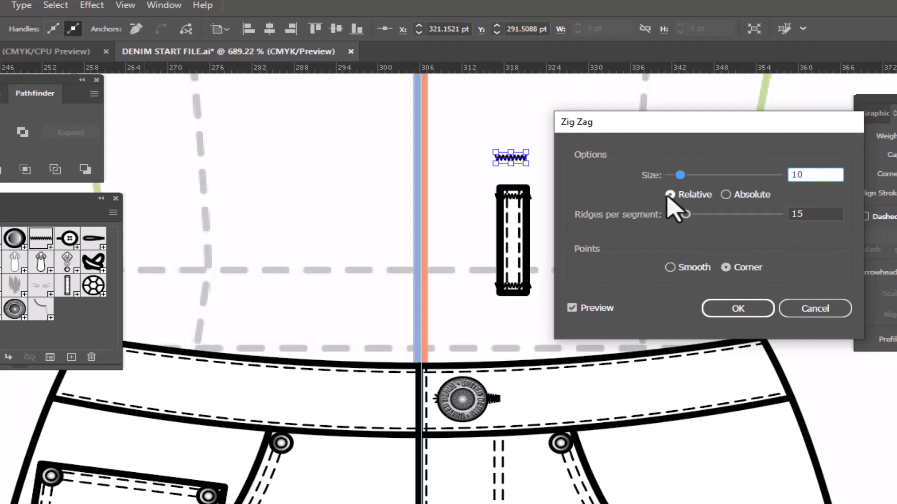
click(571, 308)
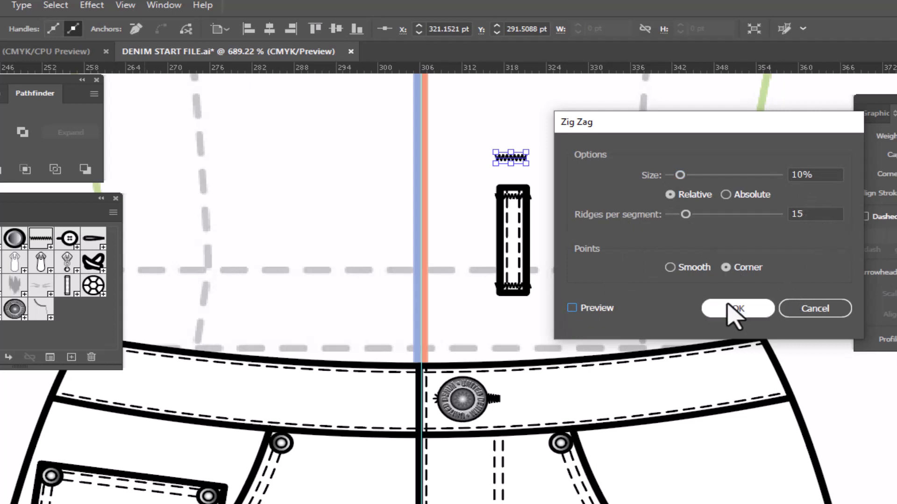
click(572, 308)
click(750, 310)
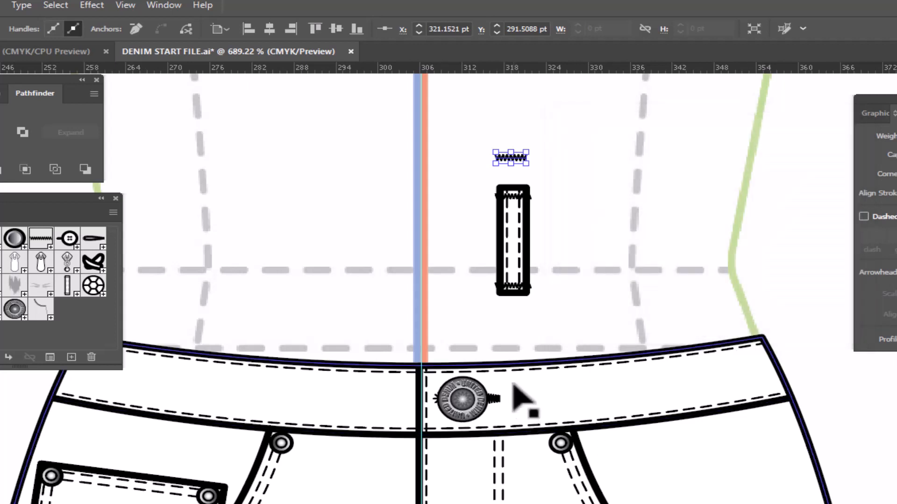
click(607, 189)
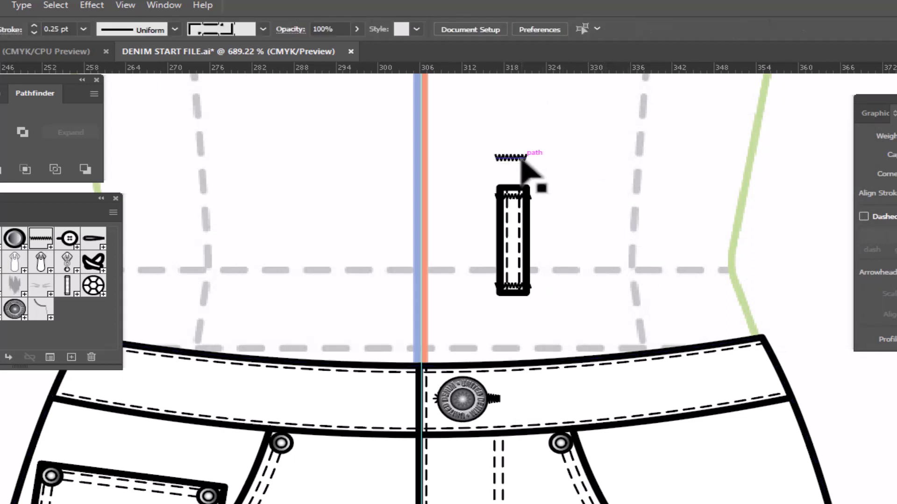
- Save the zigzag line as a new symbol named Bar Tack and remove the line from the artboard
drag(521, 161, 102, 317)
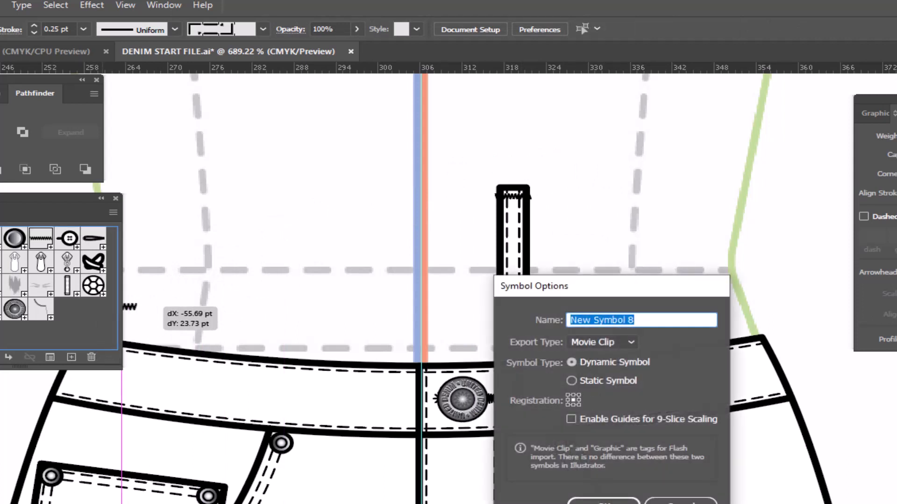
text(Bar Tack)
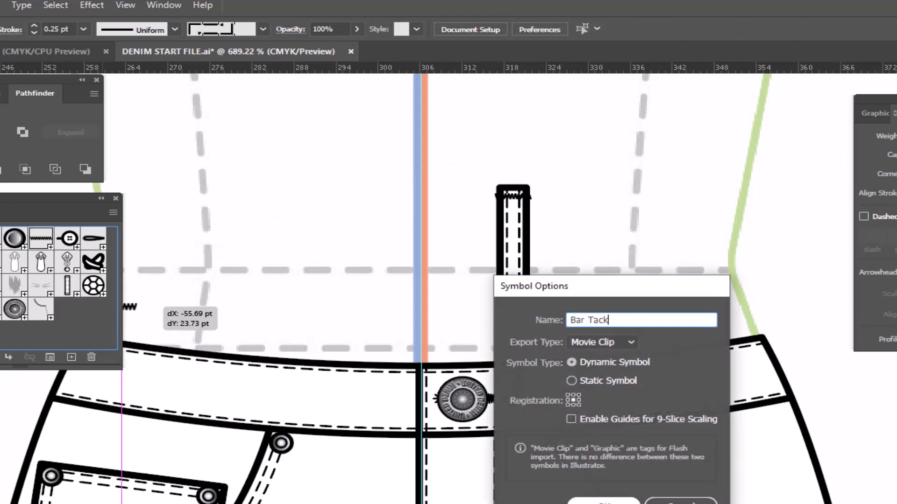
key(Return)
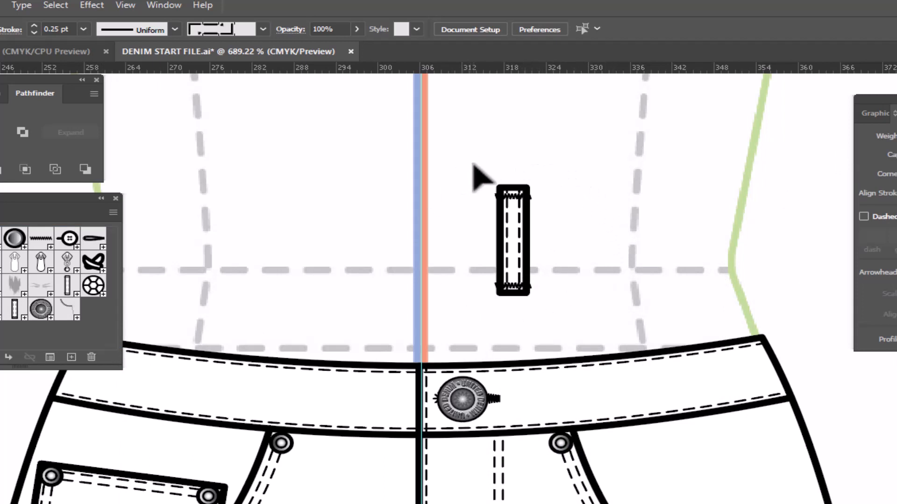
- Save the complete belt loop with its stitching and bar tacks as a new symbol named Belt Loop
drag(472, 164, 569, 322)
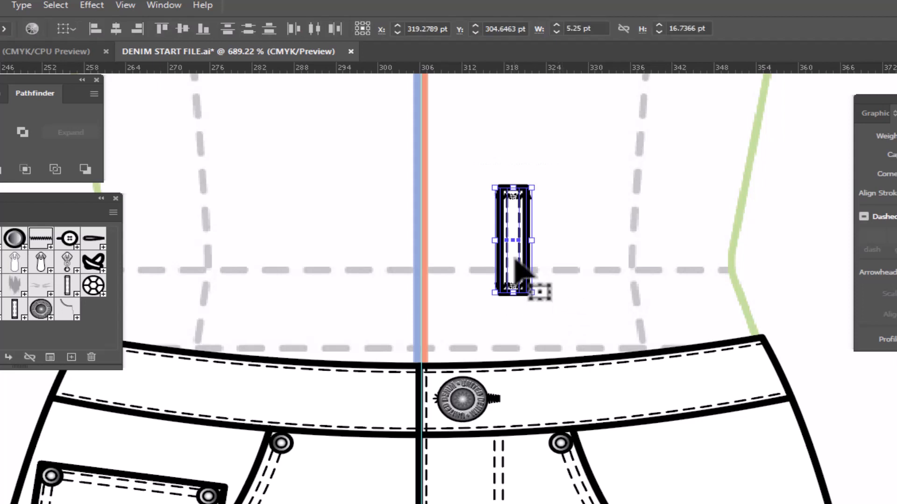
drag(516, 271, 100, 323)
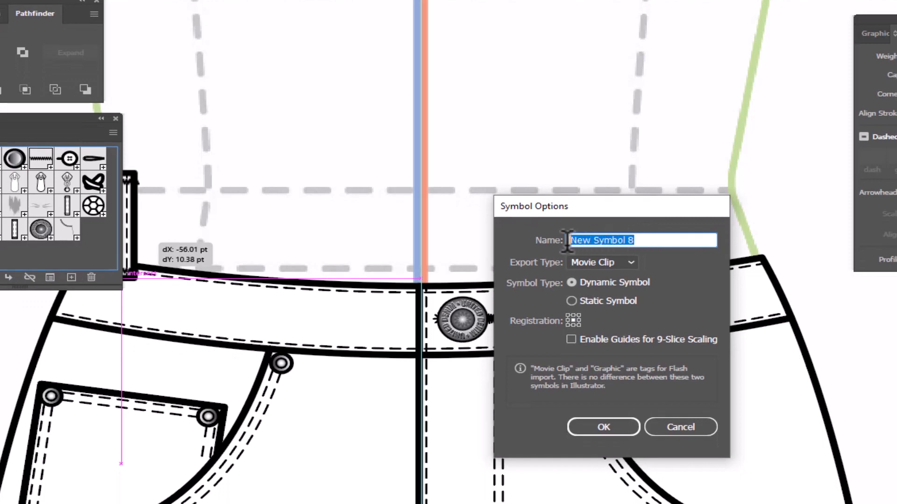
text(Belt Loop)
click(603, 427)
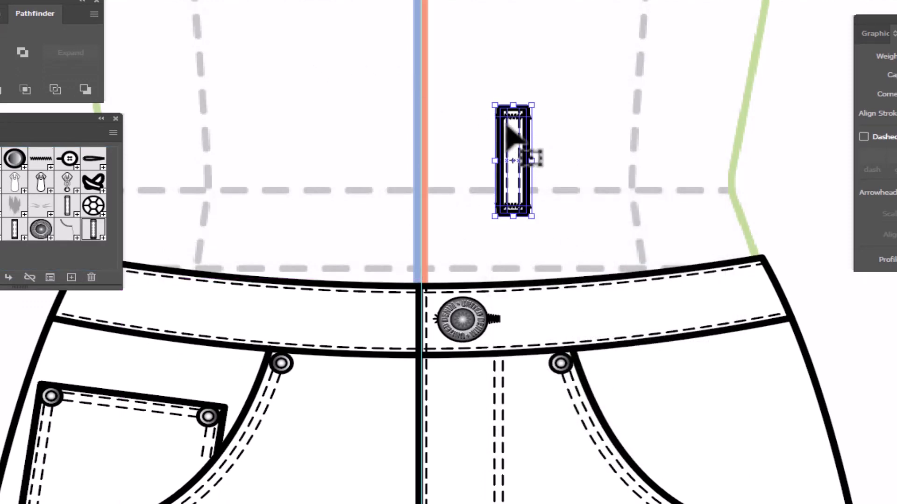
- Place the belt loop on the waistband beside the button and rotate it about its upper-left corner to follow the waistband's curve
drag(512, 134, 541, 311)
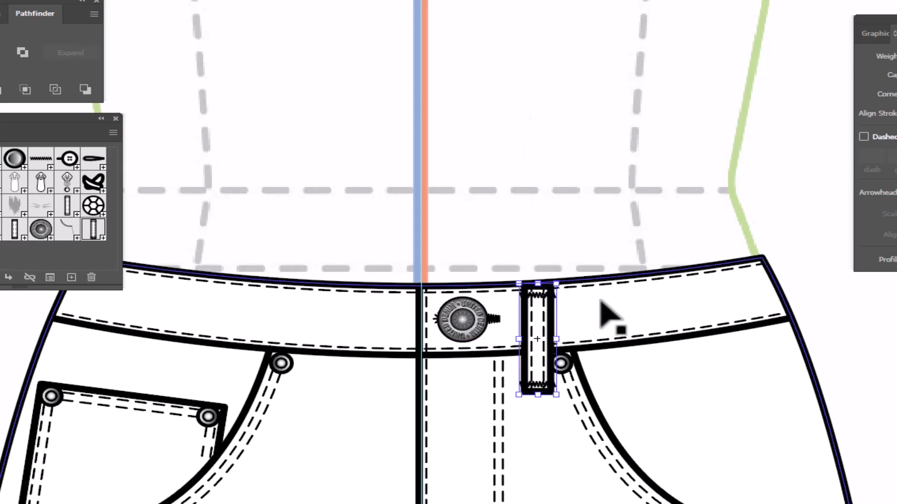
key(r)
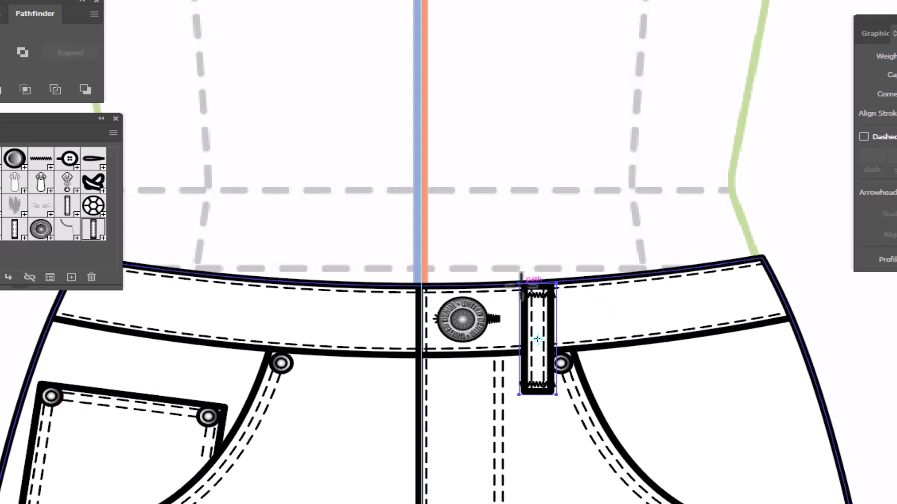
click(520, 283)
drag(637, 251, 655, 236)
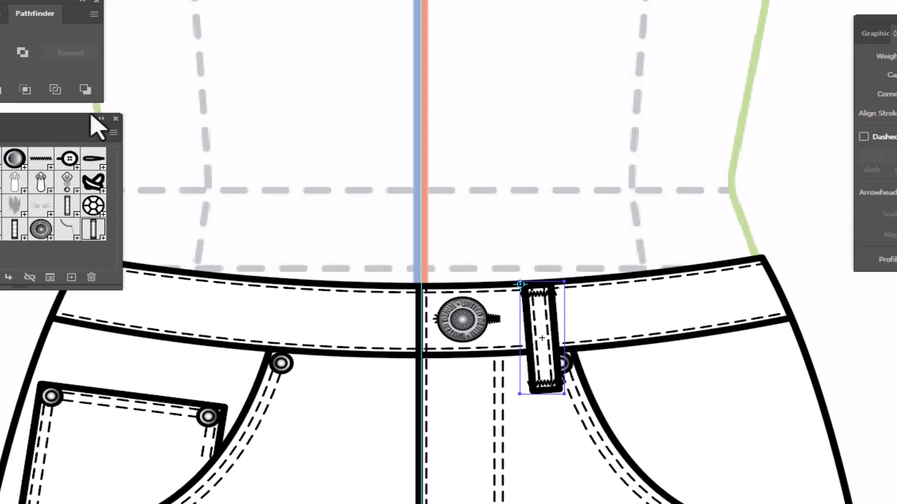
key(v)
click(545, 99)
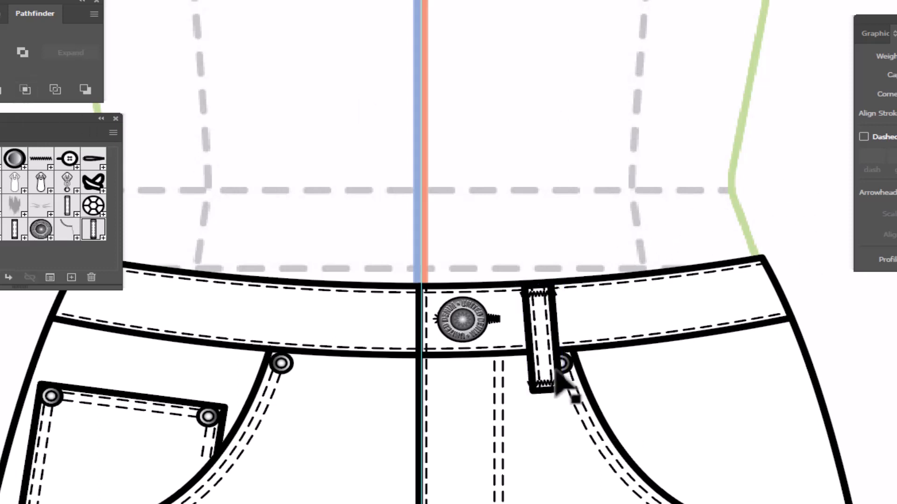
- Reflect a copy of the belt loop vertically across the center line onto the other side of the waistband
click(541, 348)
key(o)
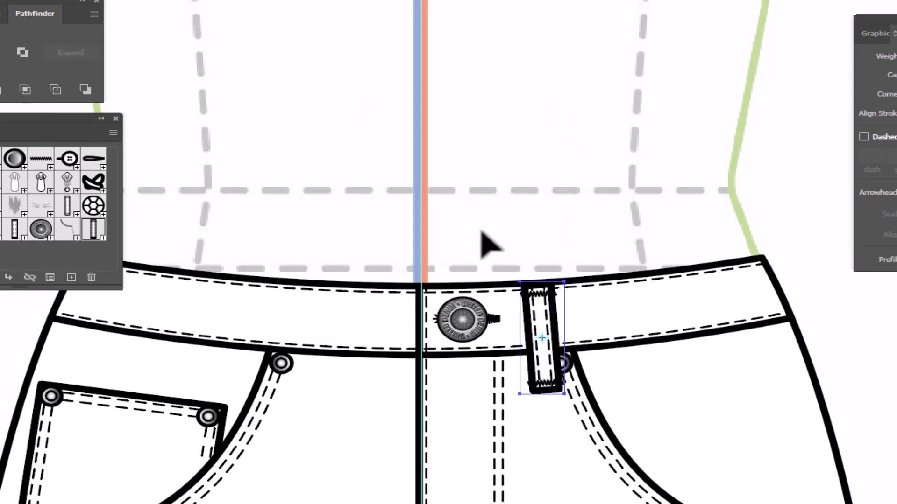
alt+click(420, 164)
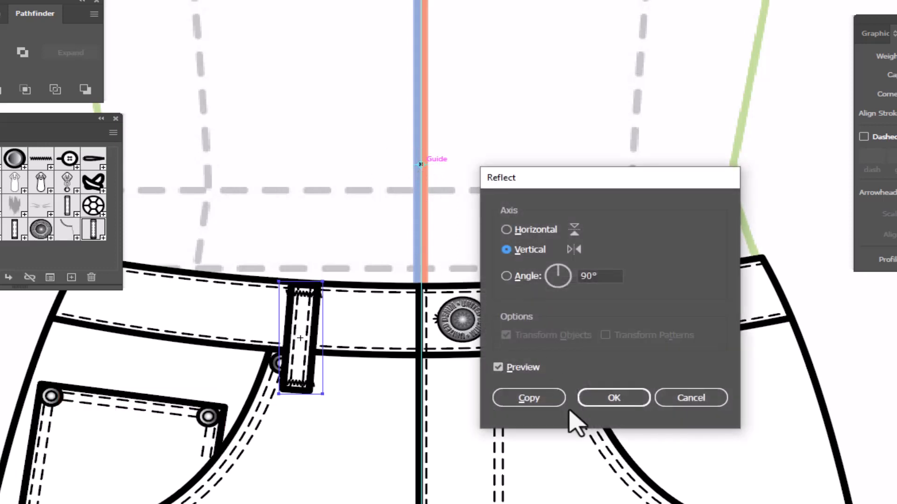
click(535, 401)
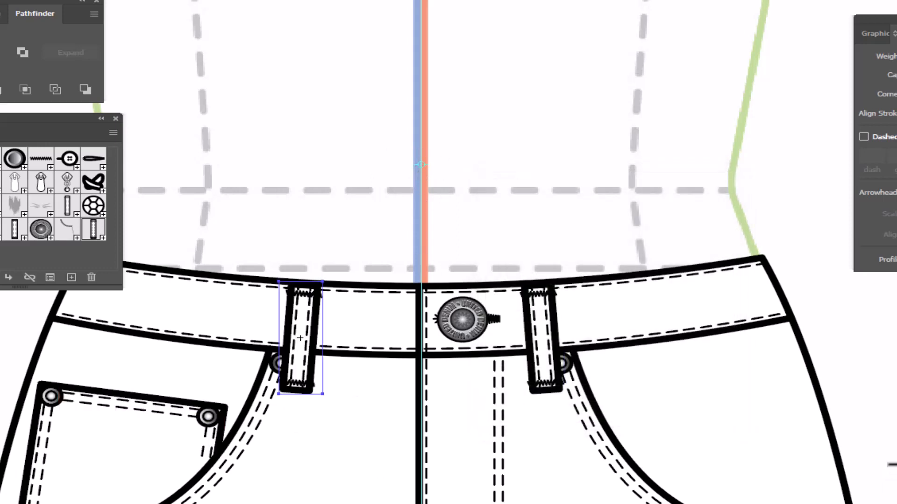
- Copy the right-hand inseam curve in place, shift the copy into the leg and apply the double needle stitch graphic style
scroll(812, 429, down, 3)
drag(793, 503, 645, 228)
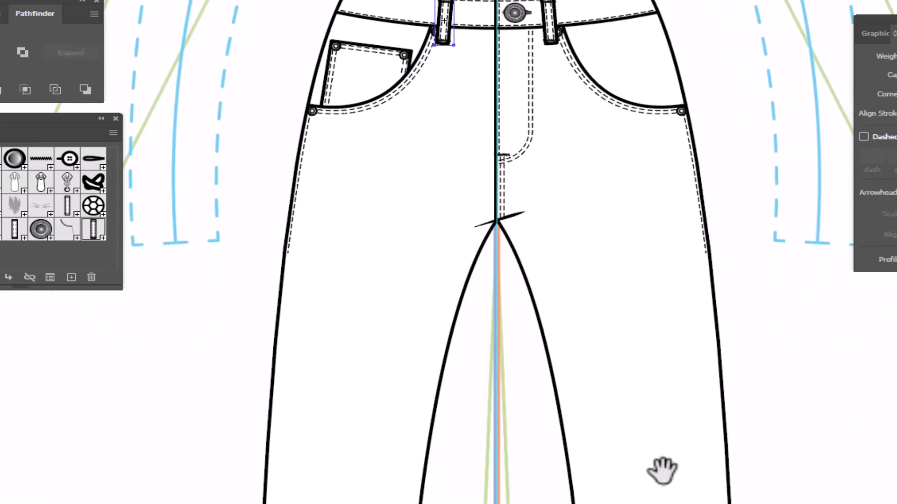
drag(662, 472, 622, 334)
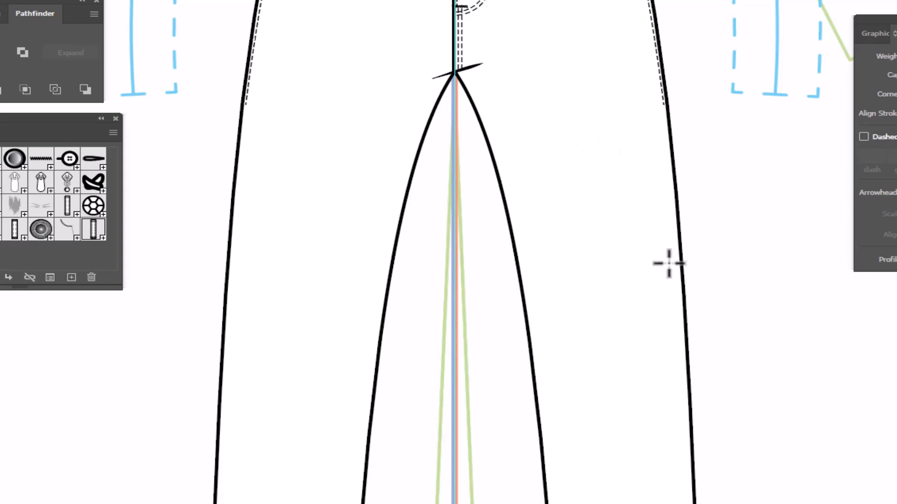
key(a)
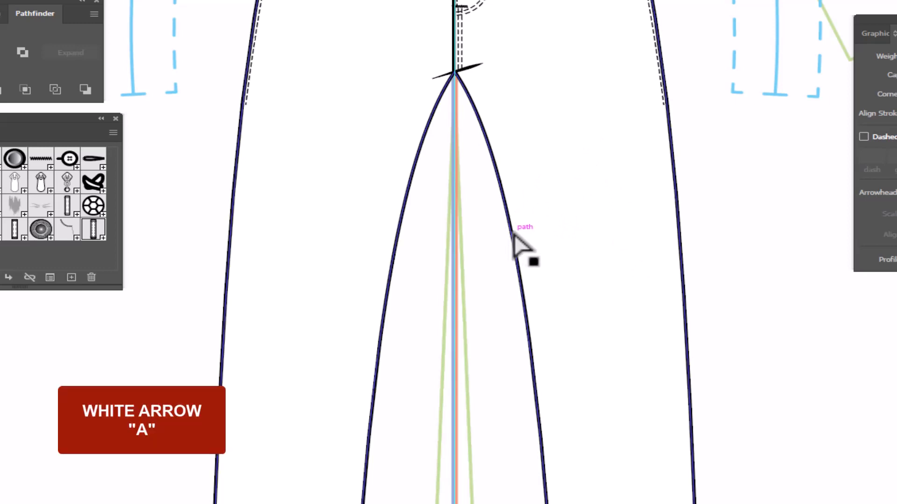
click(513, 235)
key(v)
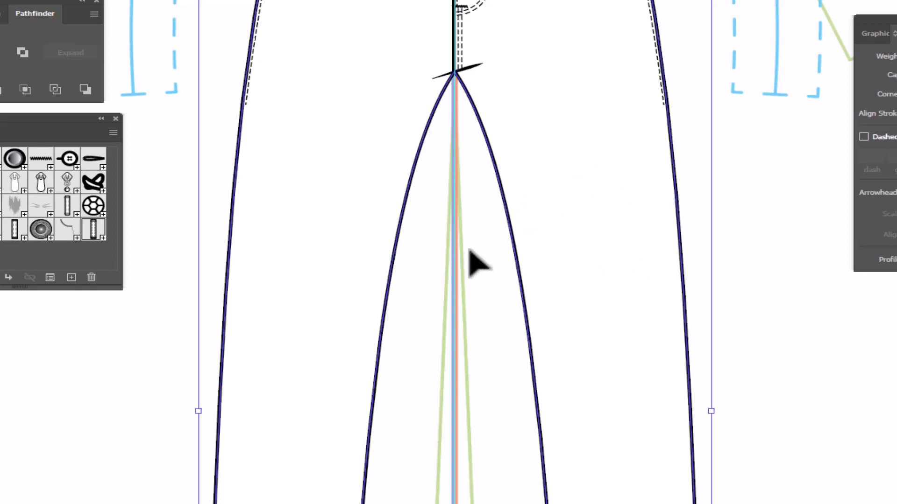
key(ctrl+c)
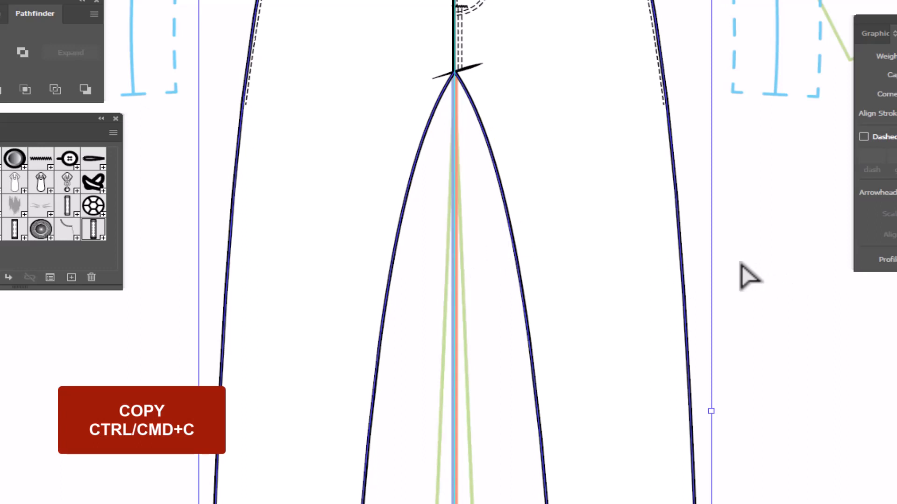
key(ctrl+f)
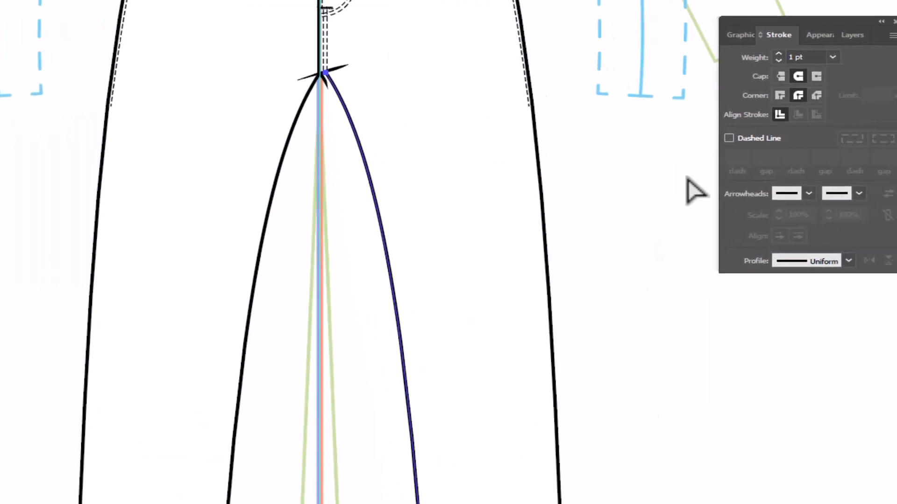
click(747, 36)
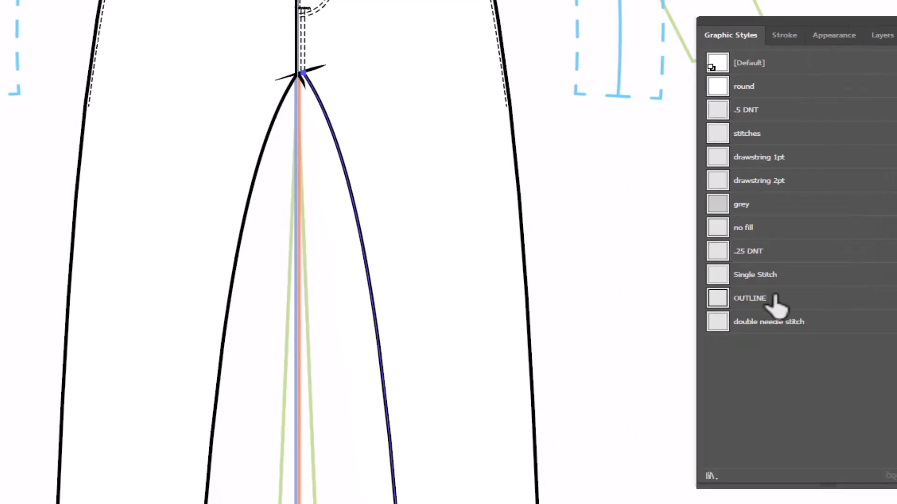
click(764, 323)
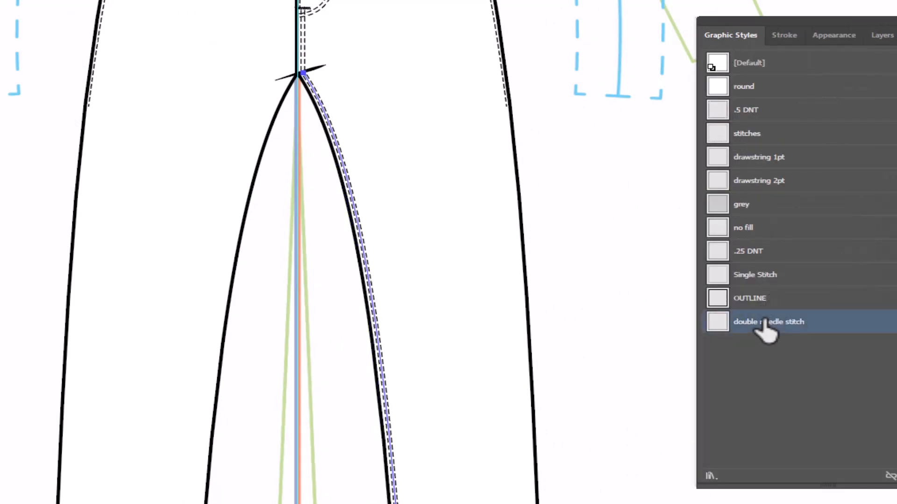
- Copy the left-hand inseam curve in place, shift the copy into the leg and apply the double needle stitch graphic style
click(237, 280)
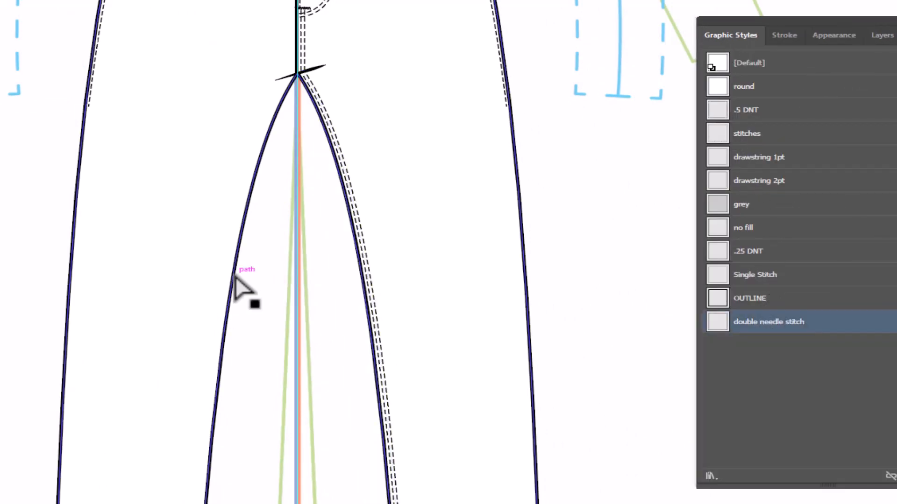
key(v)
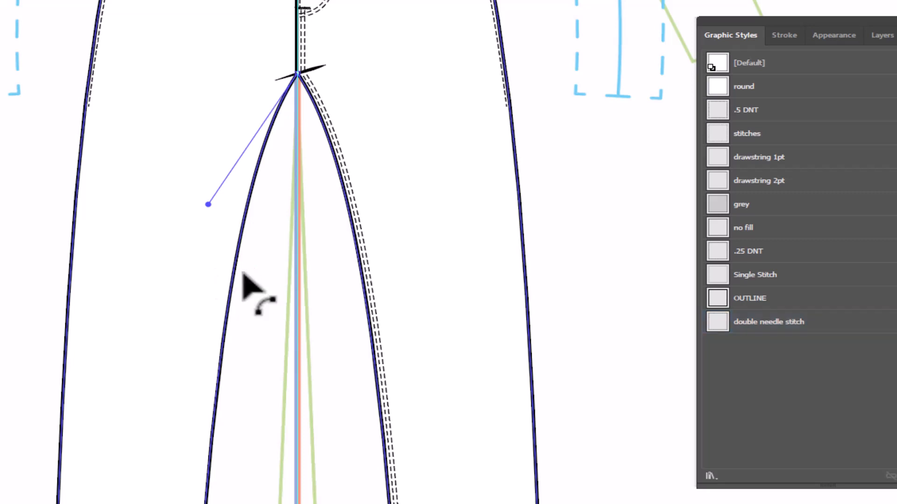
key(a)
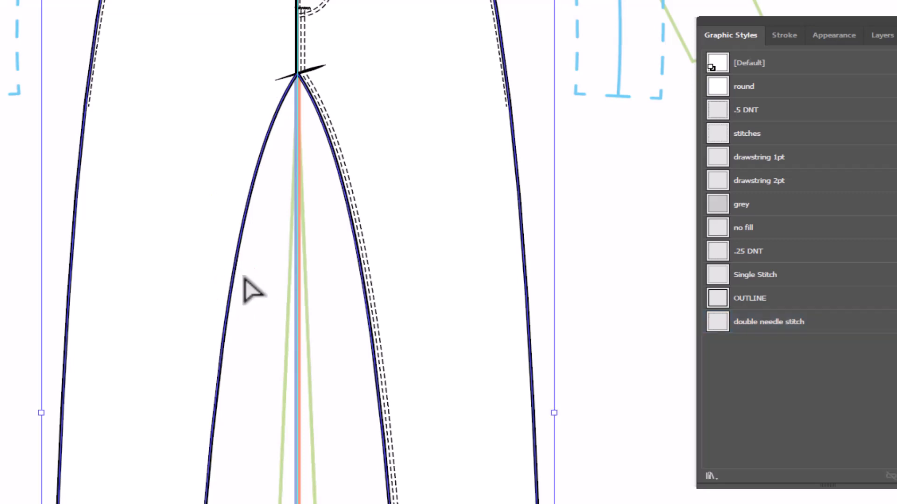
click(244, 279)
key(Left)
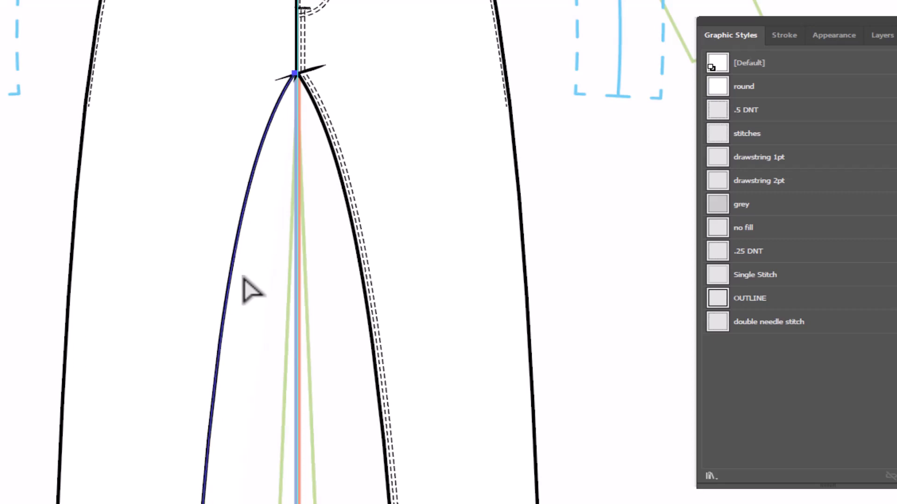
key(Left)
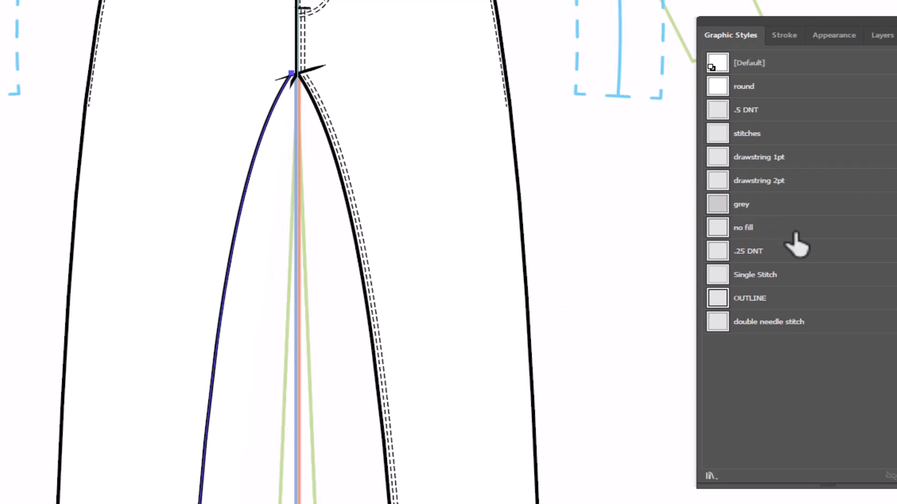
click(750, 327)
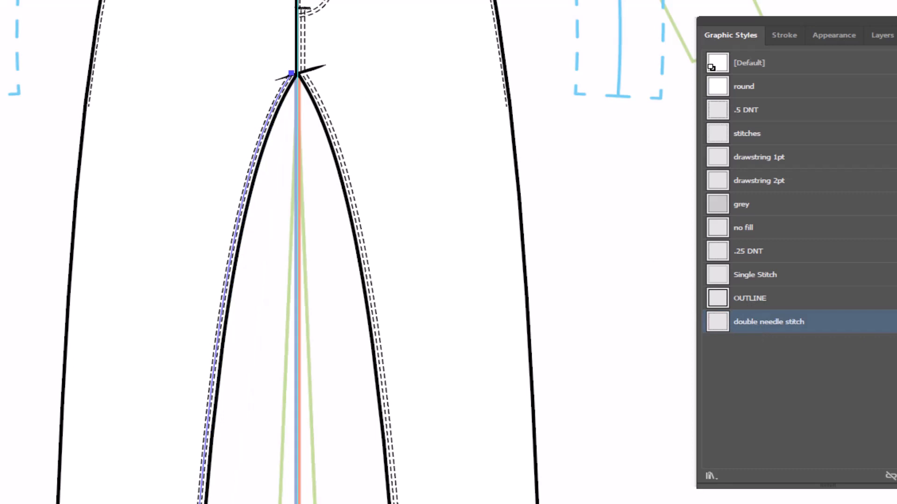
click(631, 223)
- Copy the right-hand leg's hem curve in place, raise the copy slightly above the hem and apply the Single Stitch graphic style
key(ctrl+minus)
key(ctrl+minus)
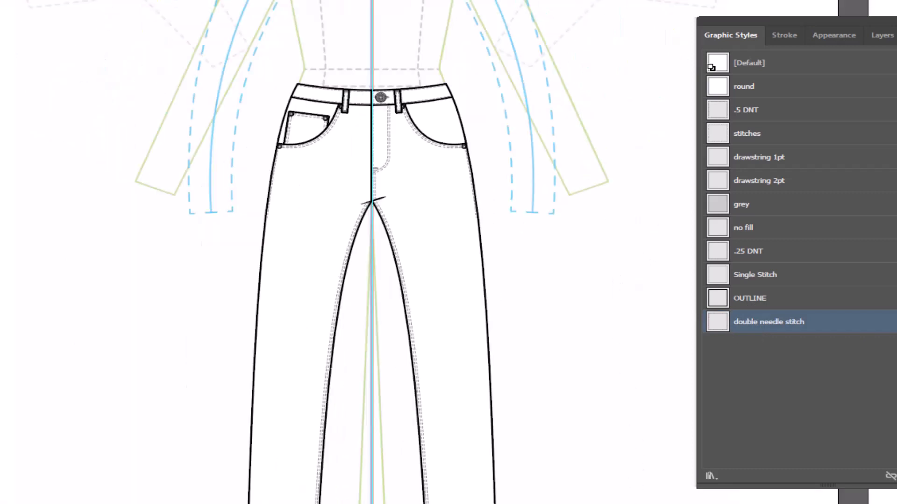
drag(603, 498, 561, 233)
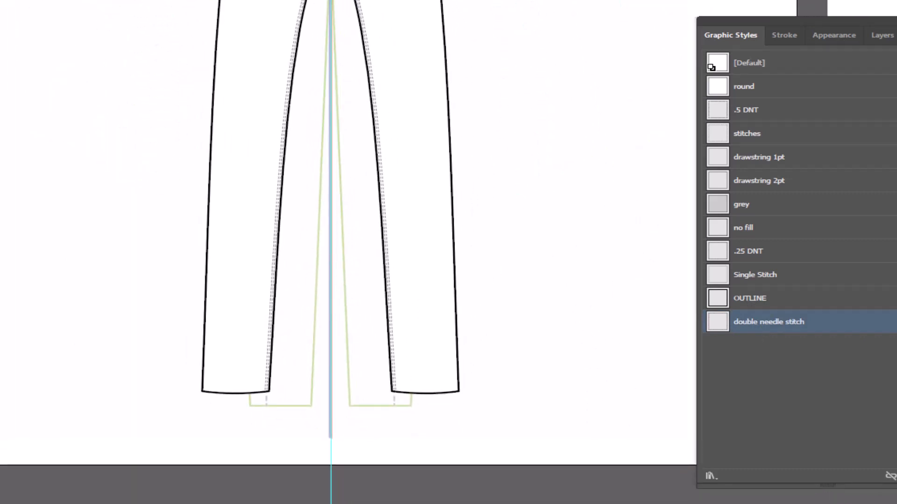
drag(206, 319, 212, 384)
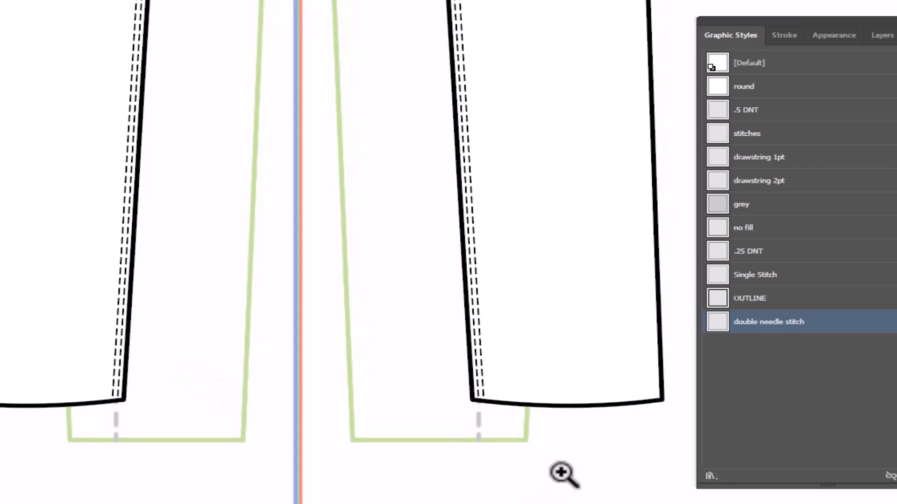
key(a)
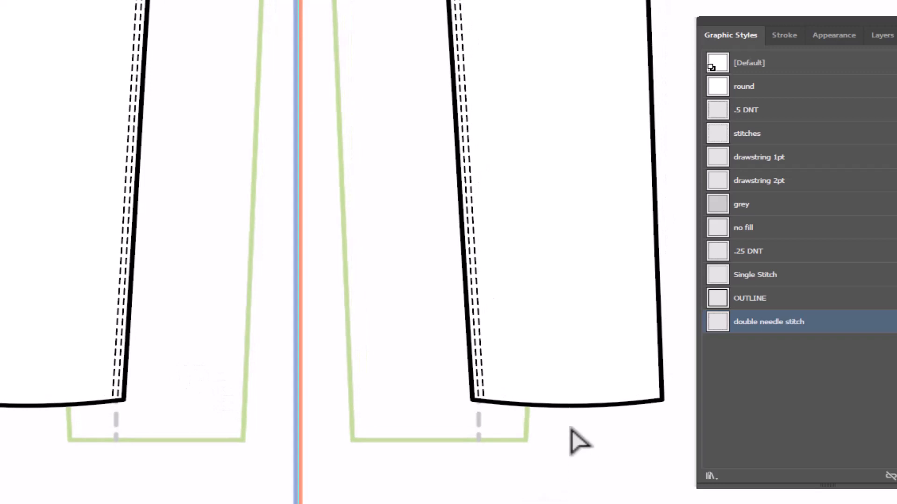
click(551, 408)
click(551, 408)
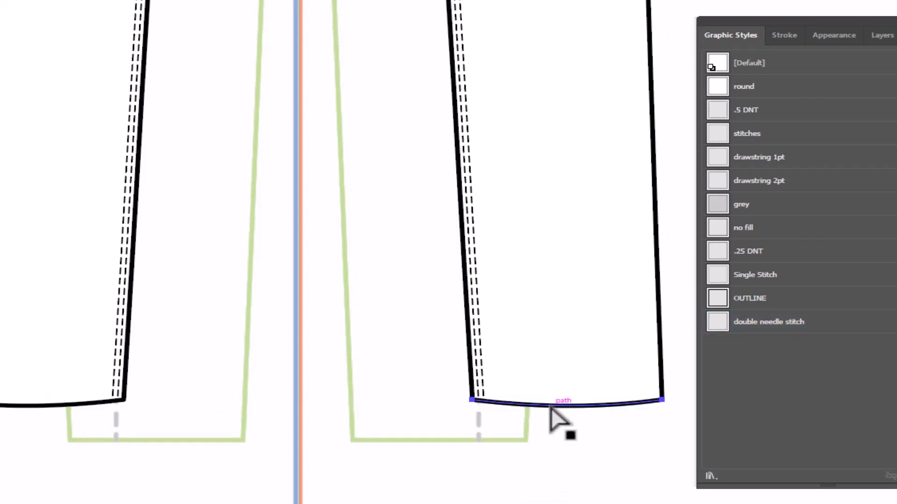
key(Up)
key(Up)
key(Up)
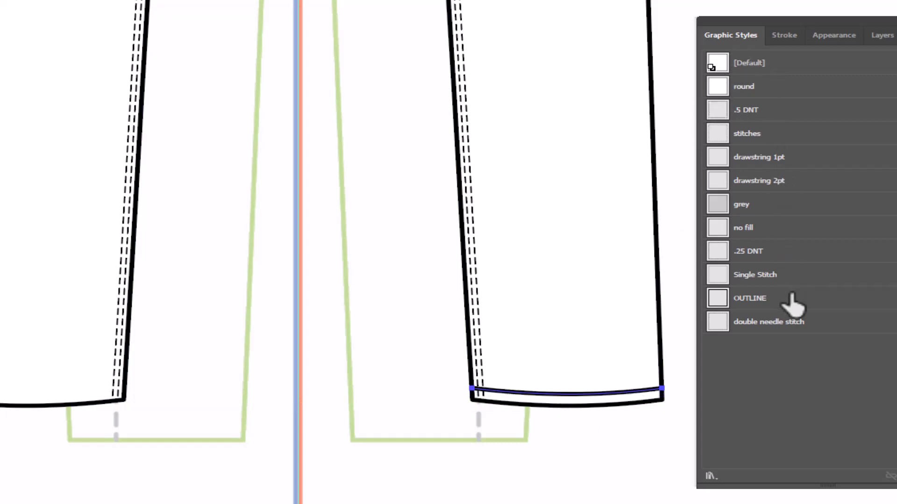
click(783, 278)
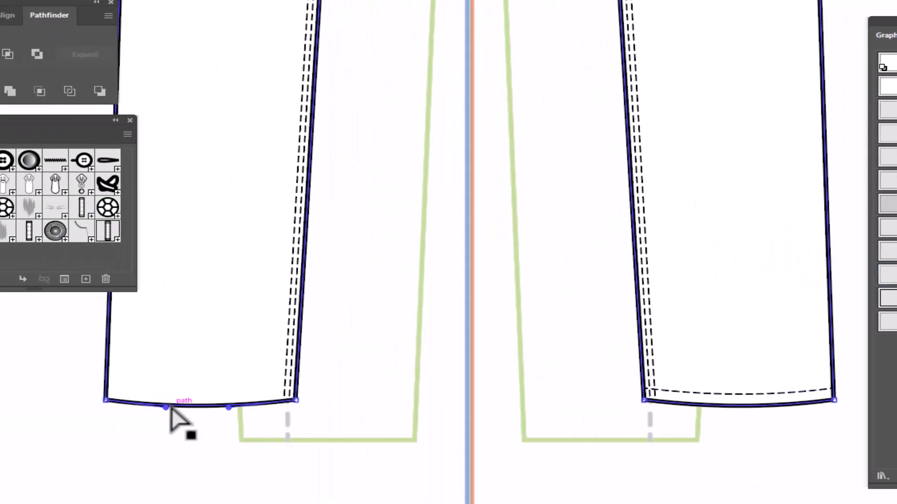
- Add matching hem stitching to the left-hand leg with a raised copy of its hem curve in the Single Stitch style
click(0, 407)
click(170, 407)
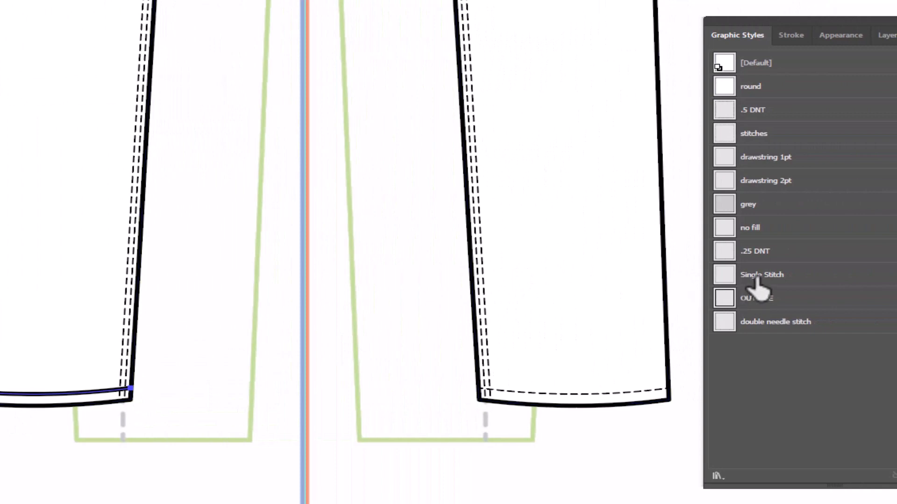
click(754, 275)
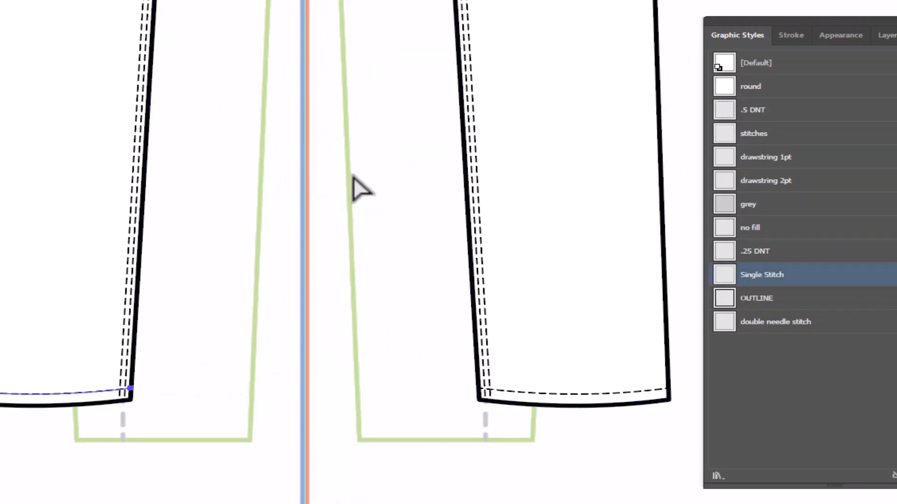
- Paste a copy of the pants body behind the original and bend its waist edge upward to form the back waist
drag(360, 117, 318, 503)
drag(286, 88, 319, 503)
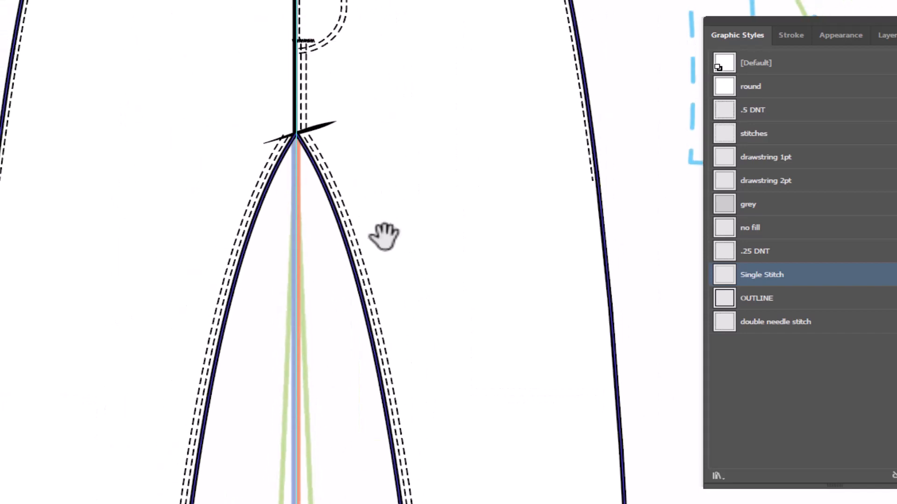
drag(399, 33, 402, 341)
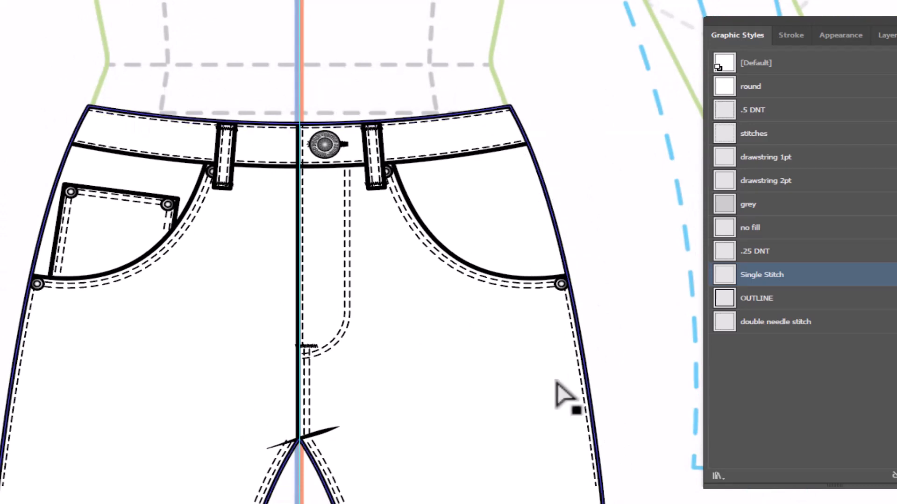
click(406, 324)
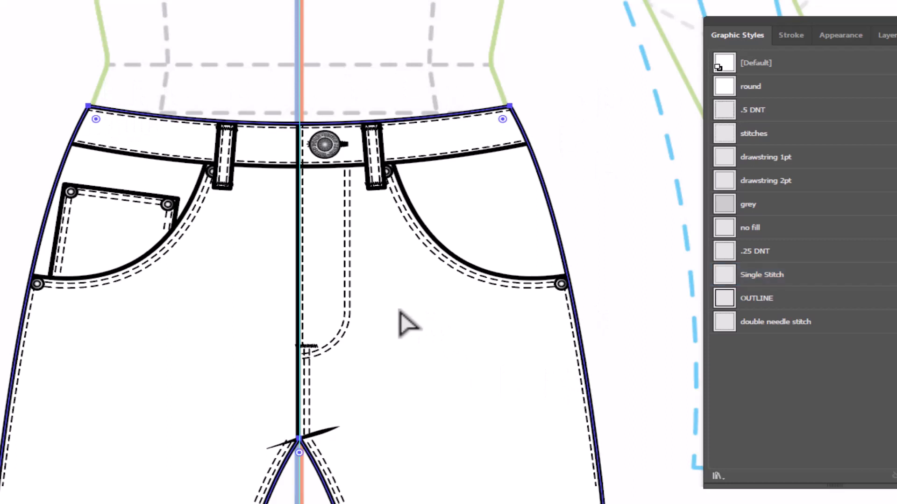
key(ctrl+c)
key(ctrl+c)
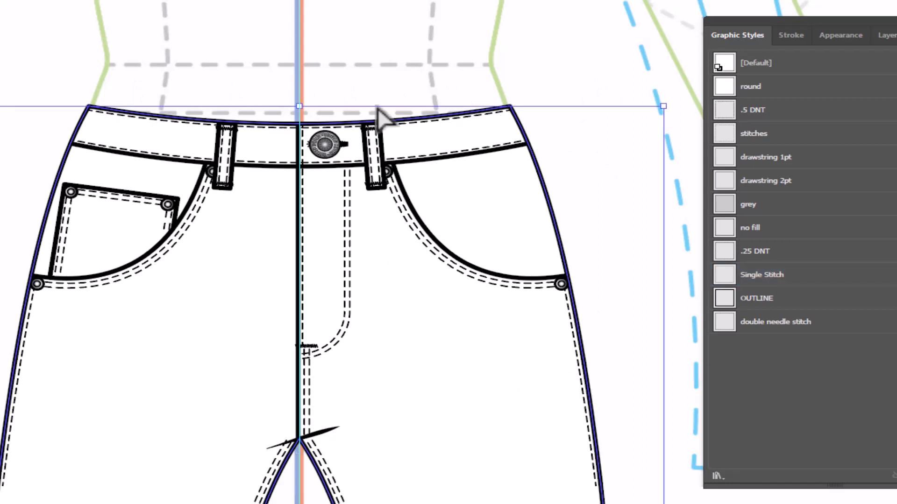
key(ctrl+b)
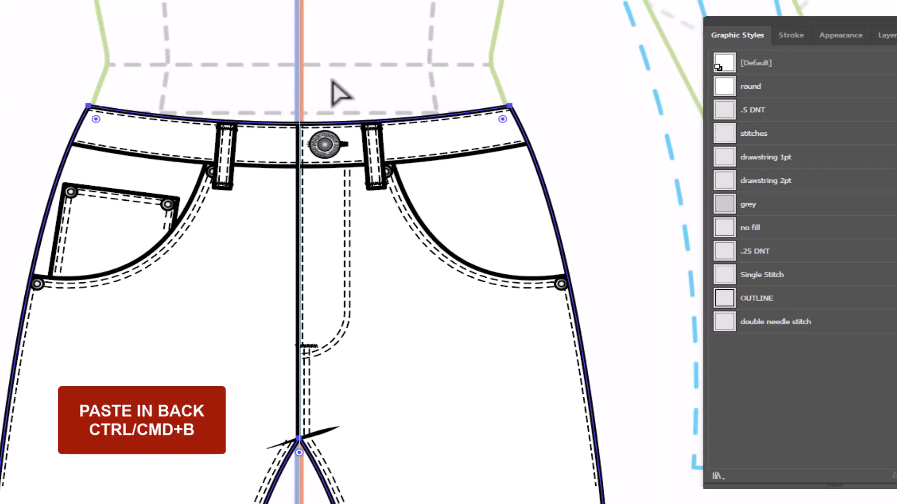
key(shift+c)
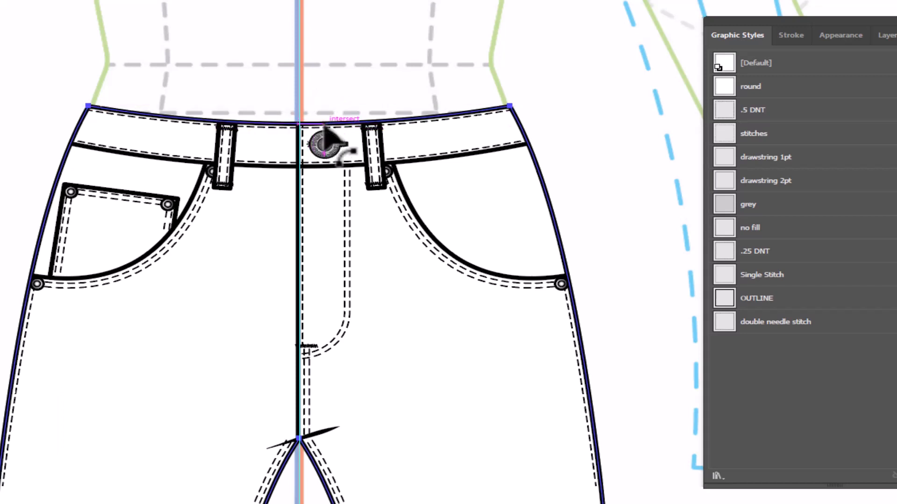
drag(326, 127, 318, 105)
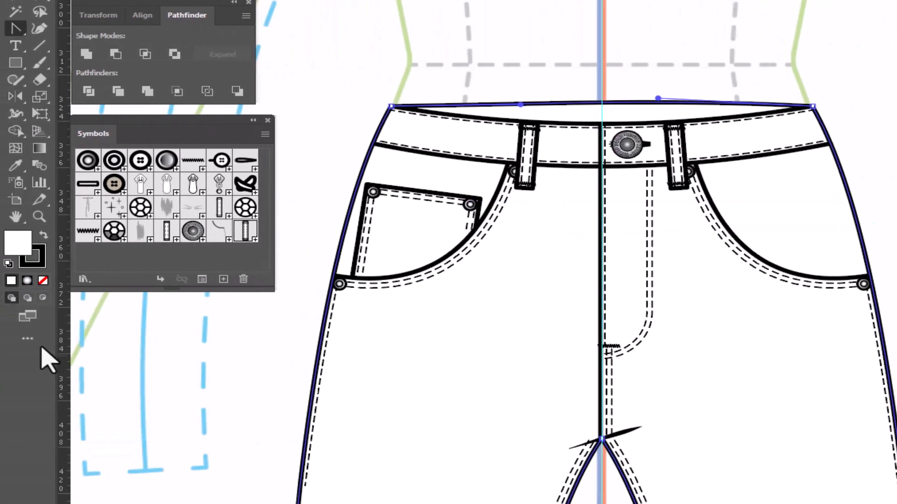
- Fill the back copy of the pants body with grey cccccc
double_click(19, 250)
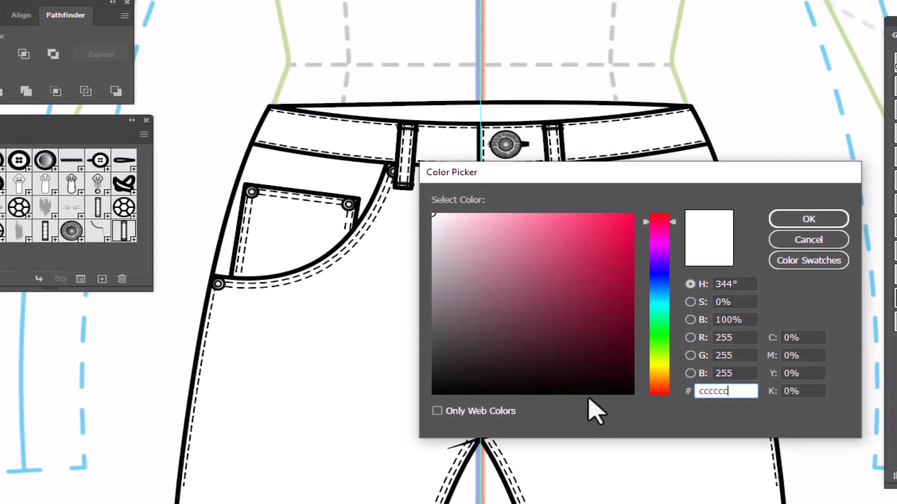
click(790, 221)
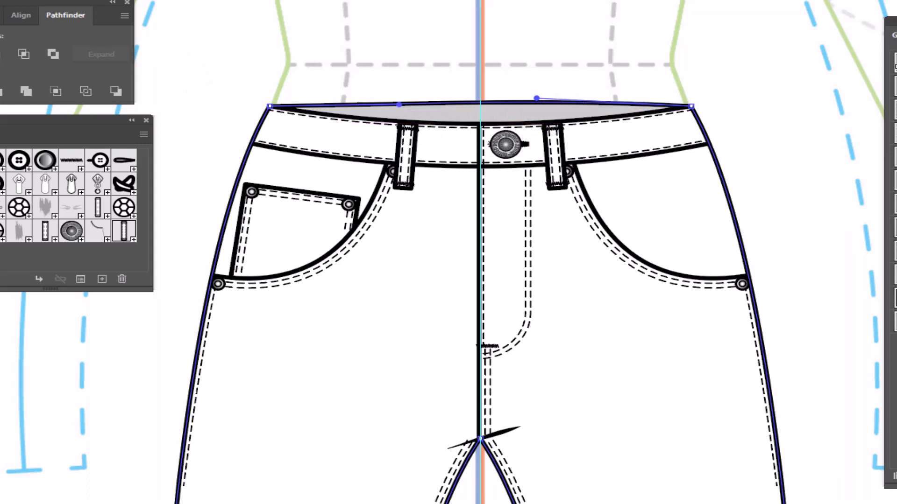
click(297, 36)
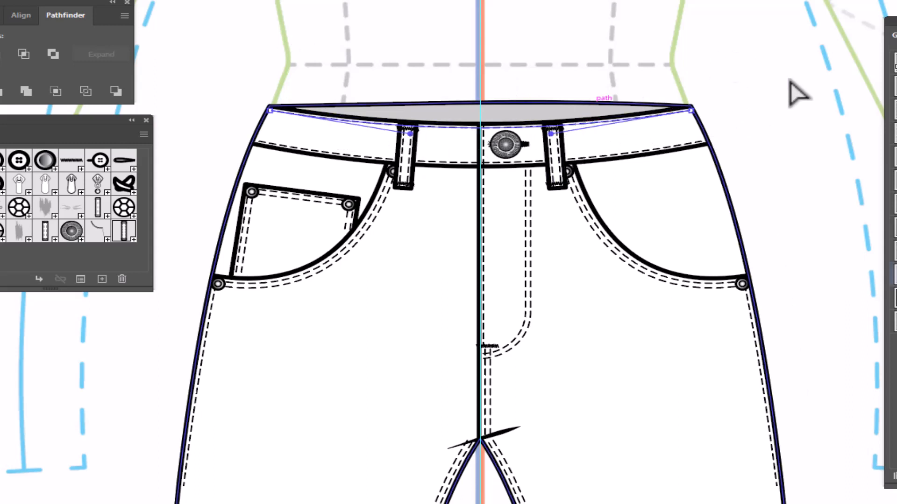
- Copy the waistband's upper stitch line in place and bend the copy upward to follow the back waist edge
key(v)
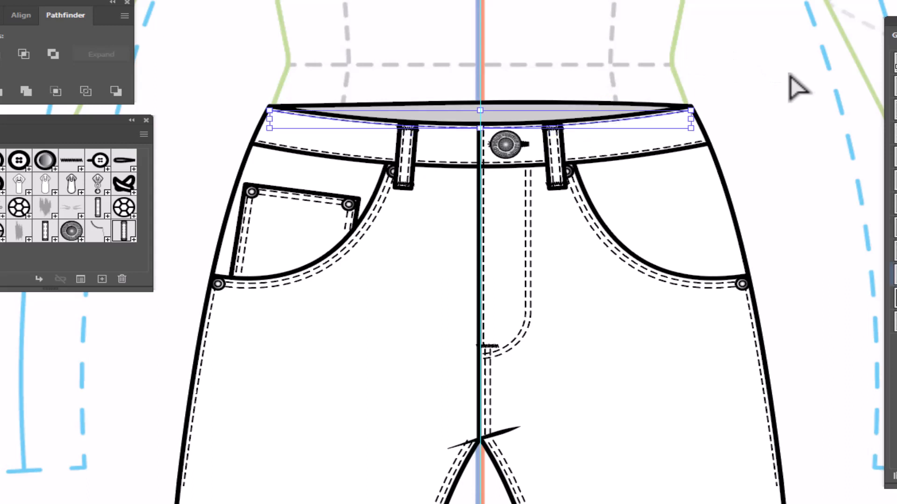
key(a)
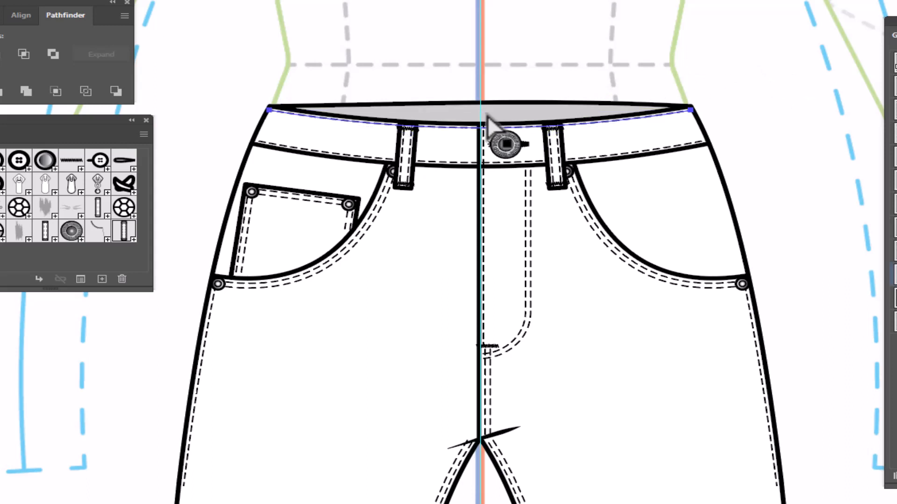
alt+click(487, 129)
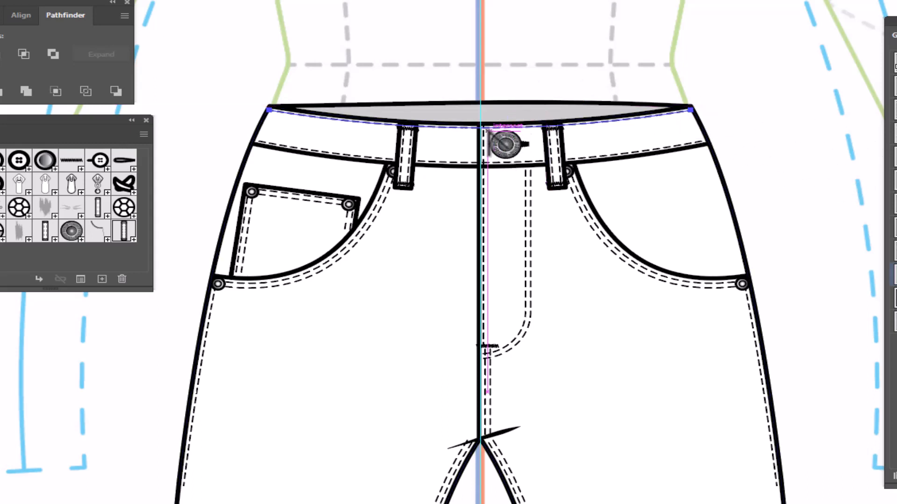
drag(490, 128, 490, 107)
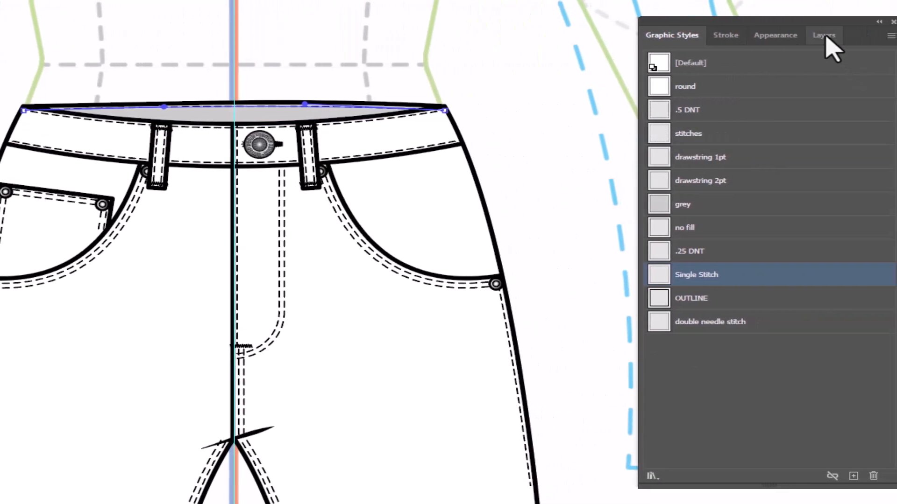
- Move the back waist stitch line in the layer stack to between the white front body path and the grey back body path
click(825, 36)
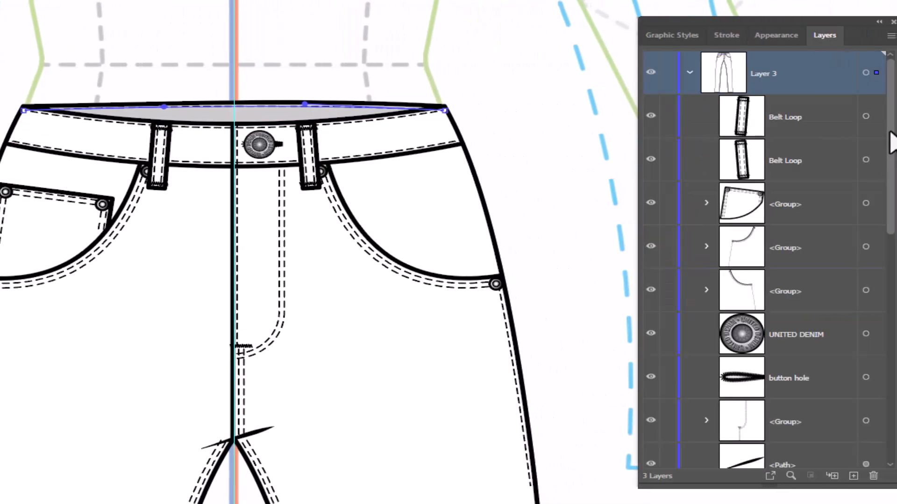
drag(889, 133, 889, 306)
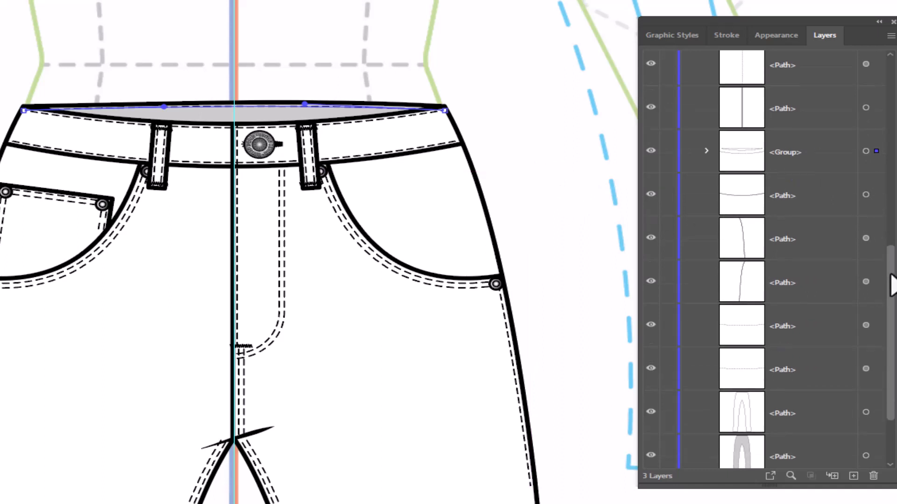
drag(891, 280, 891, 333)
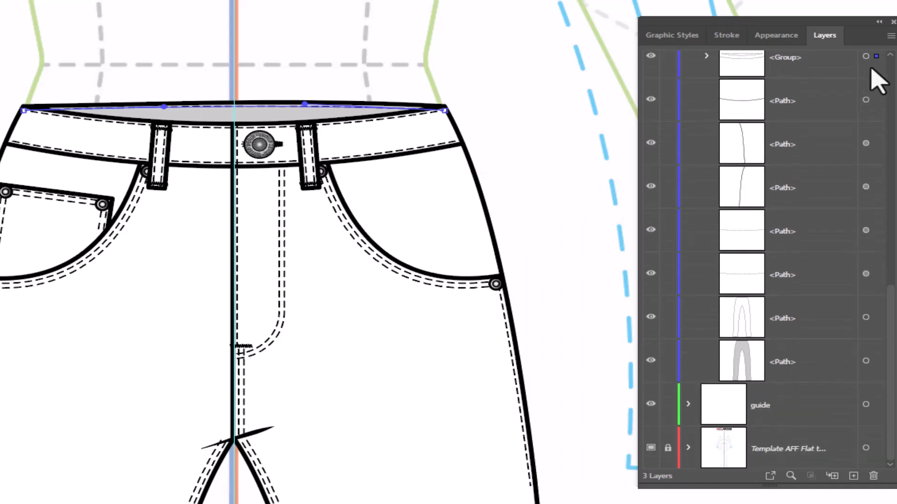
drag(877, 56, 847, 316)
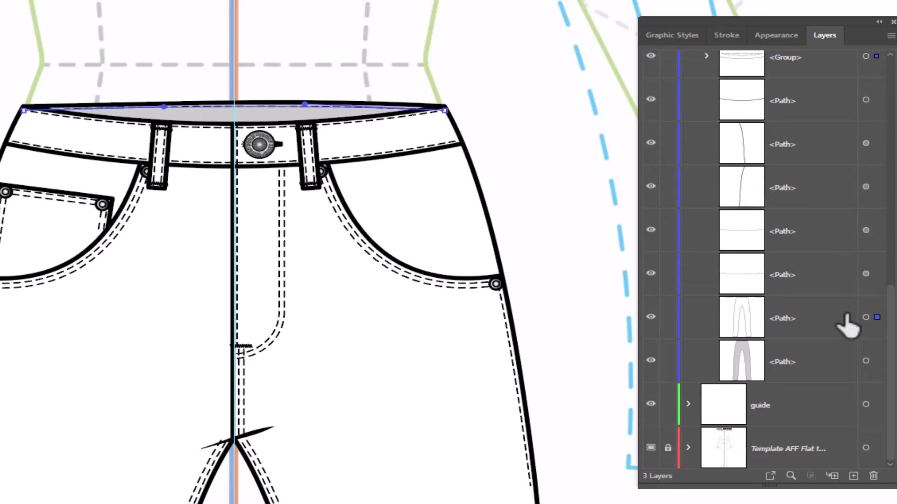
drag(850, 359, 847, 344)
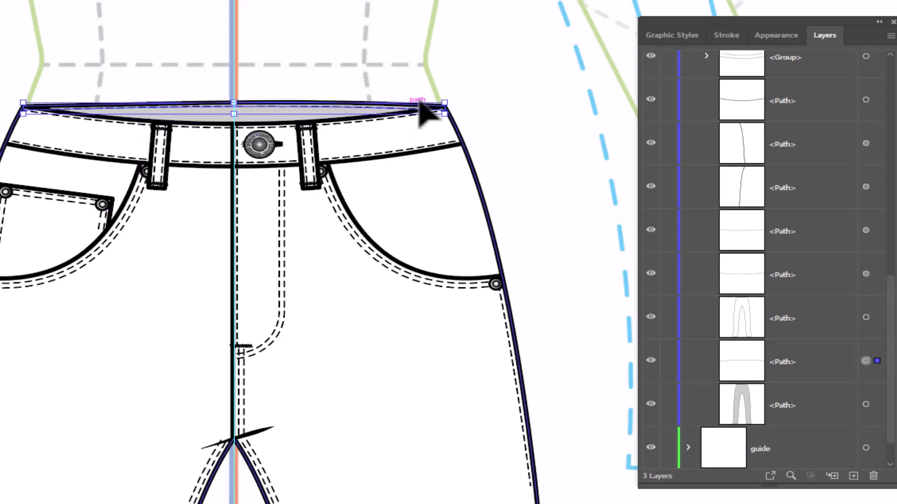
click(528, 100)
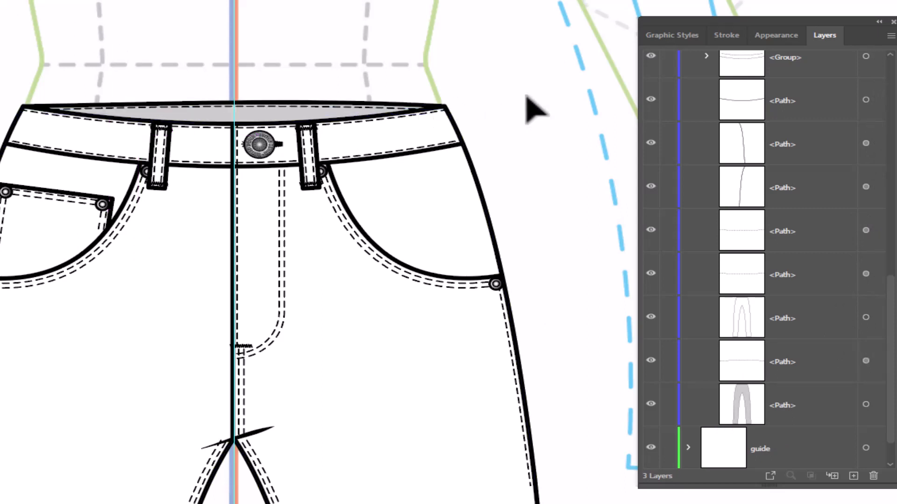
- Group the entire front pants sketch and place a duplicate of the group to the left of the template
key(ctrl+0)
drag(88, 12, 463, 503)
right_click(510, 106)
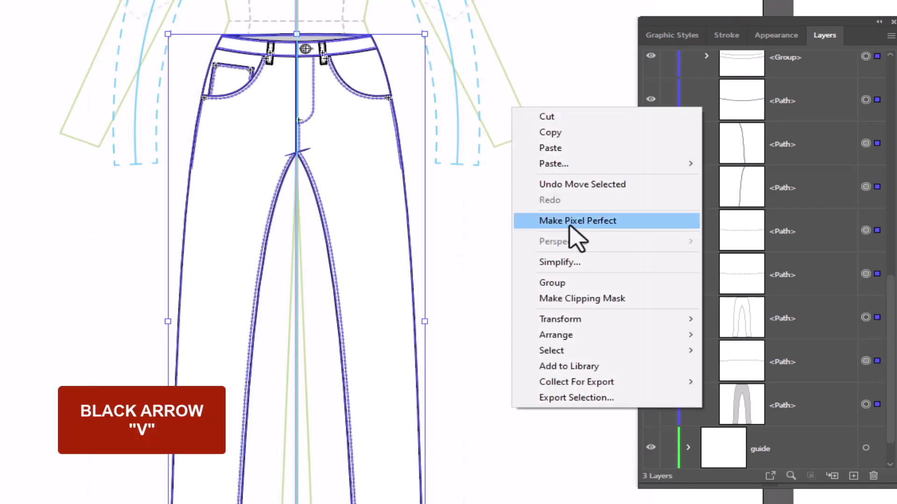
click(563, 283)
drag(468, 296, 593, 324)
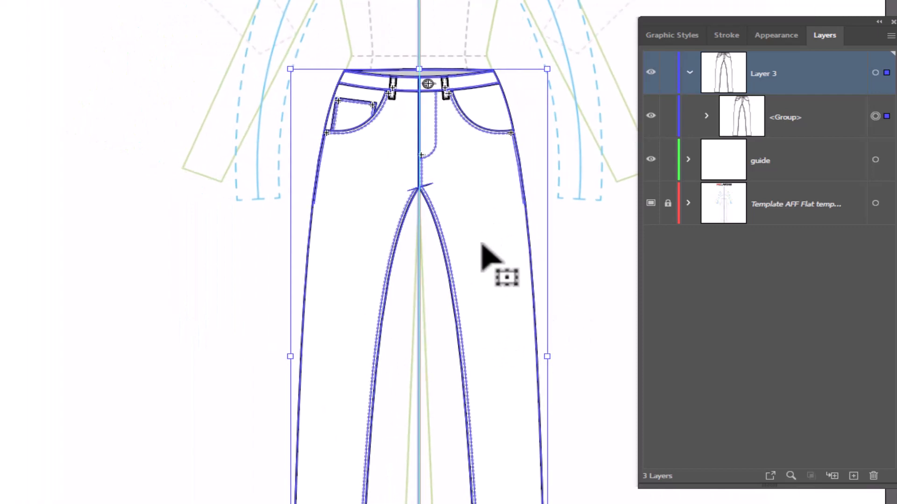
drag(483, 245, 117, 180)
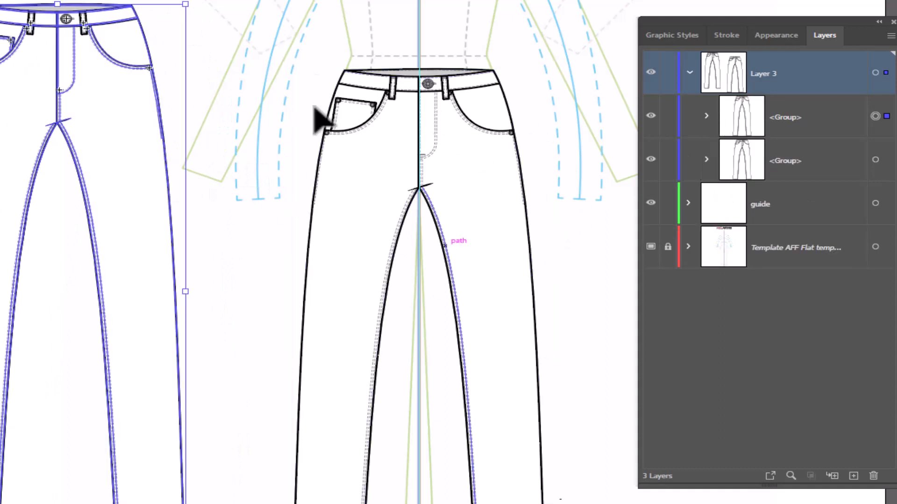
- Open the pants group that sits over the body template in isolation mode
drag(561, 247, 404, 237)
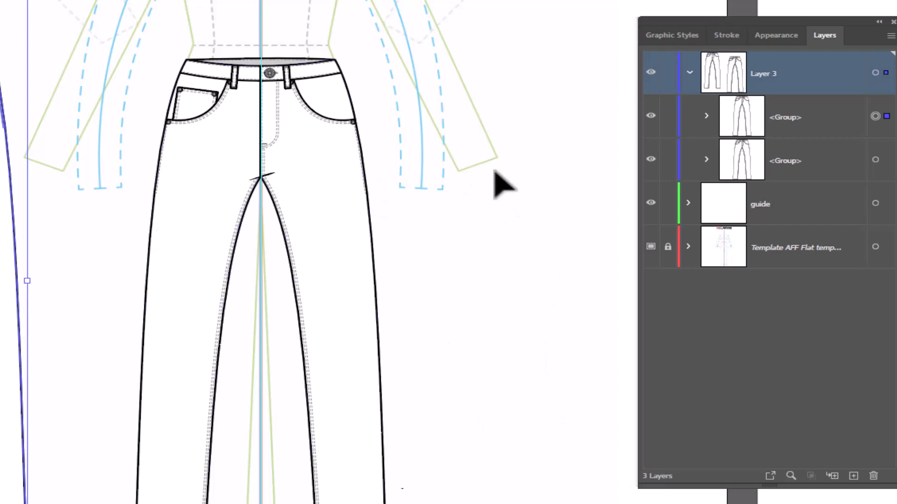
double_click(335, 210)
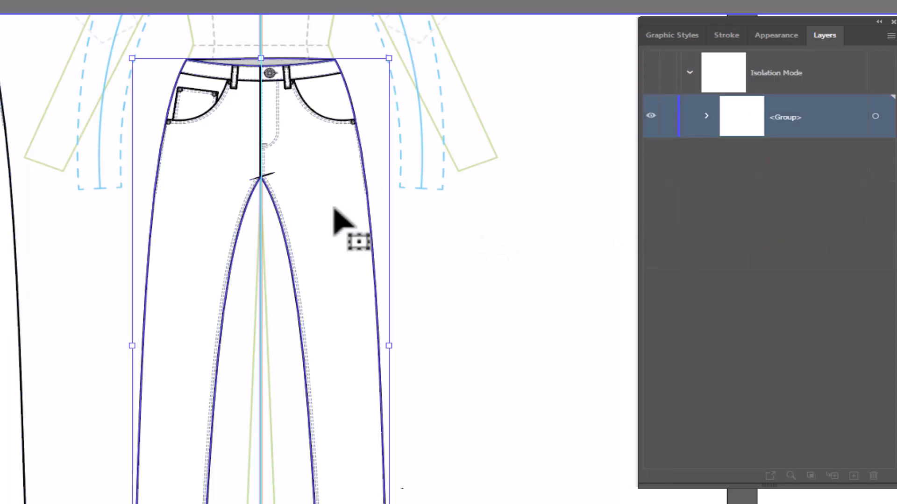
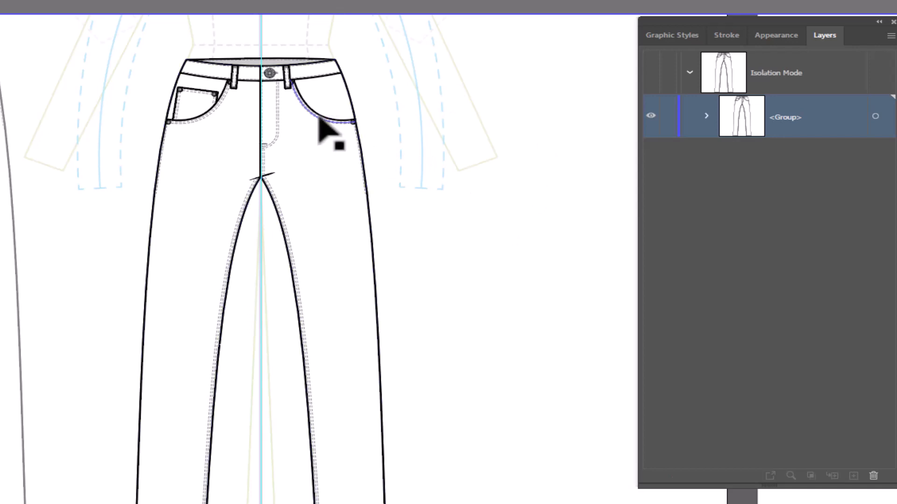
- Delete both front pockets, including the coin pocket and all their stitching, from the isolated pants group
click(319, 120)
key(Delete)
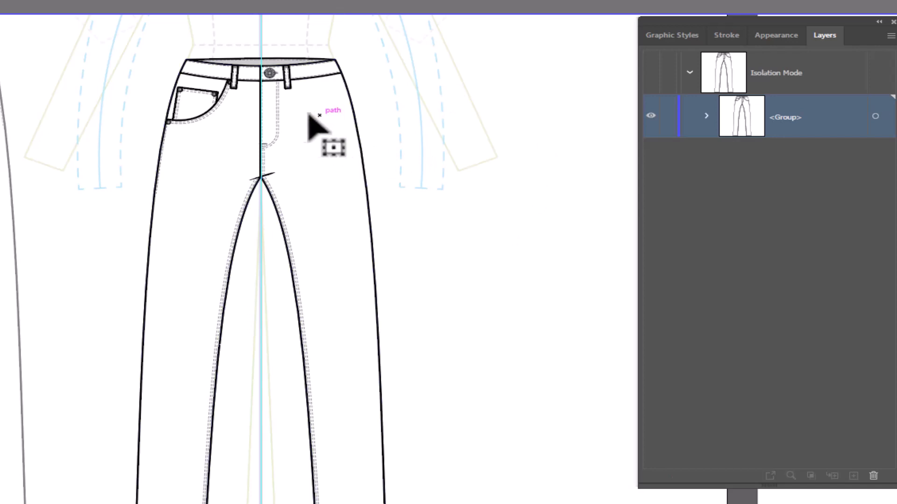
click(196, 120)
key(Delete)
click(197, 120)
key(Delete)
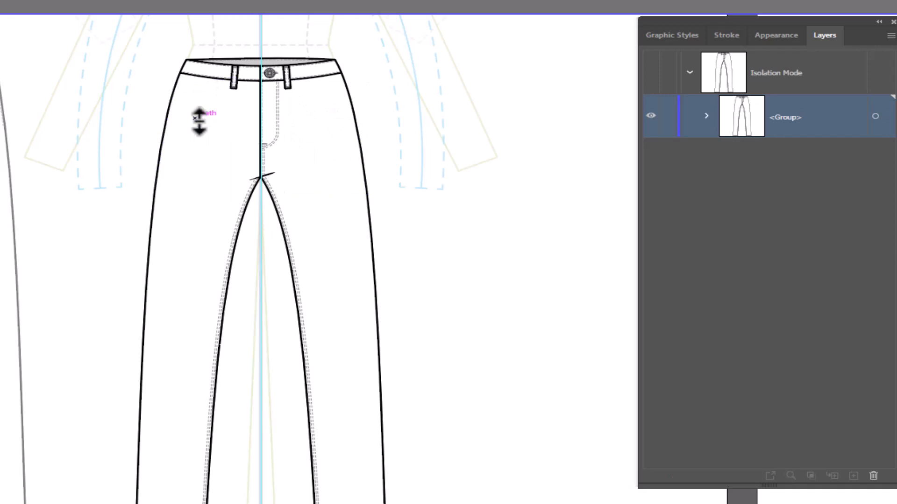
- Delete the curved fly stitching and the double stitch lines along both inseams
click(274, 171)
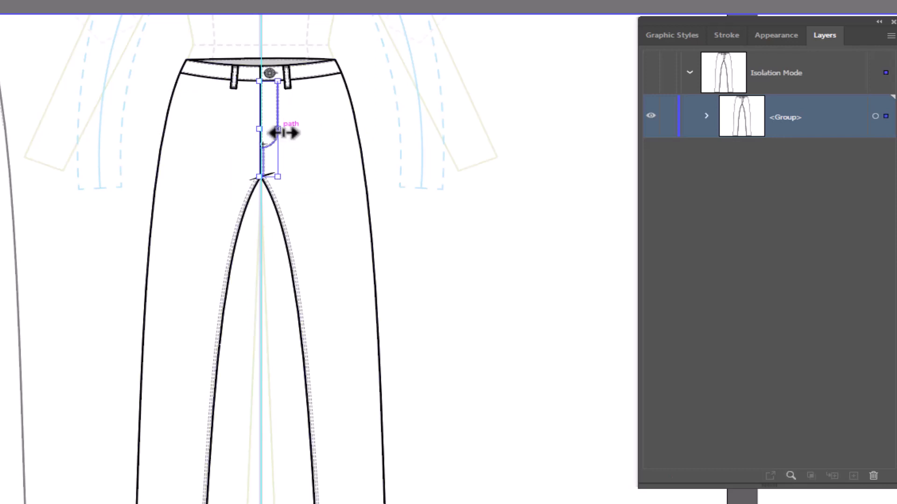
key(Delete)
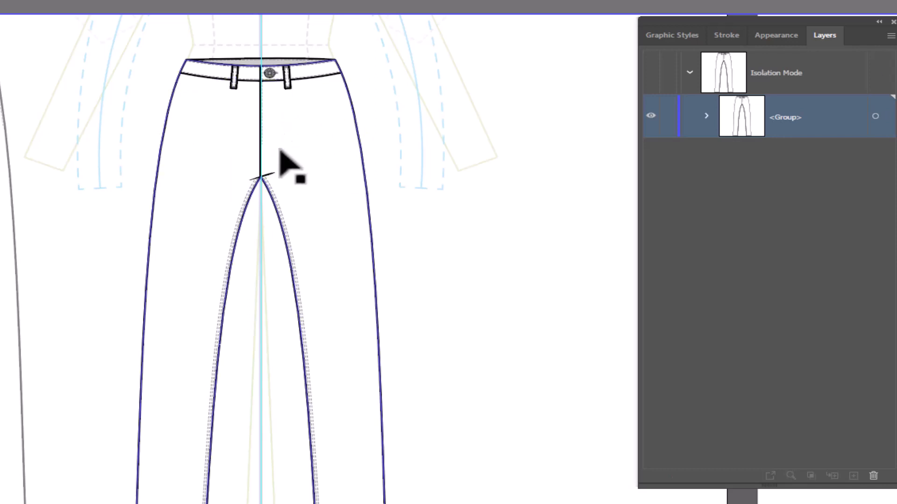
click(276, 199)
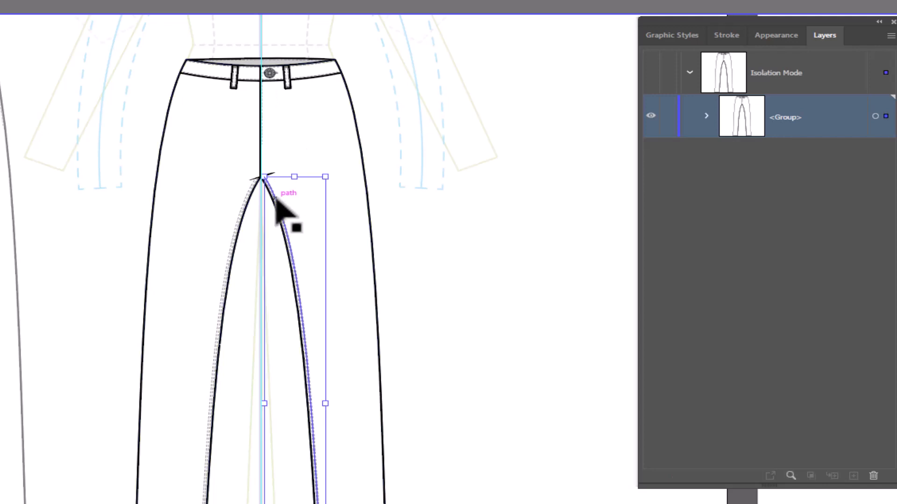
key(Delete)
click(244, 202)
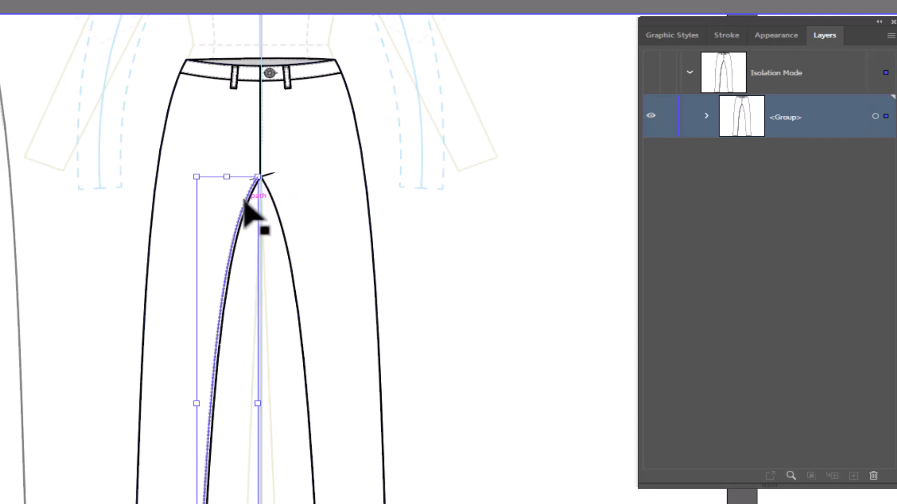
key(Delete)
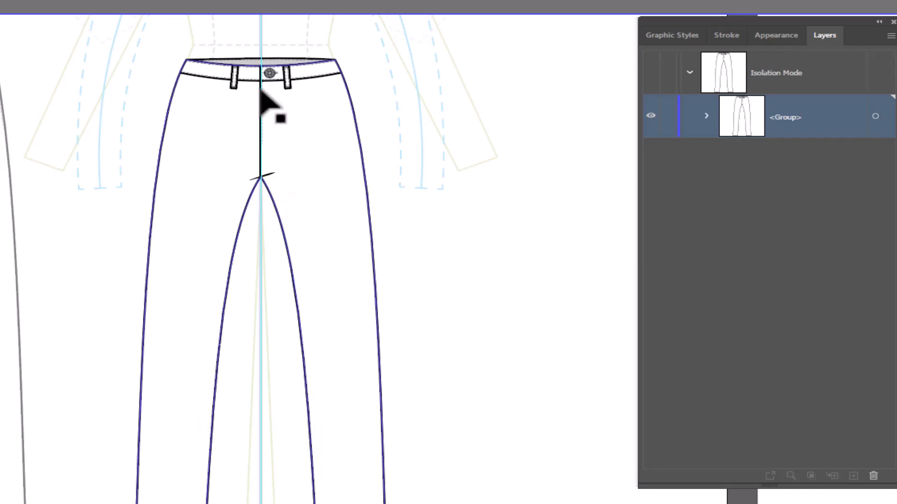
- Delete the waistband button and both front belt loops
click(270, 72)
key(Delete)
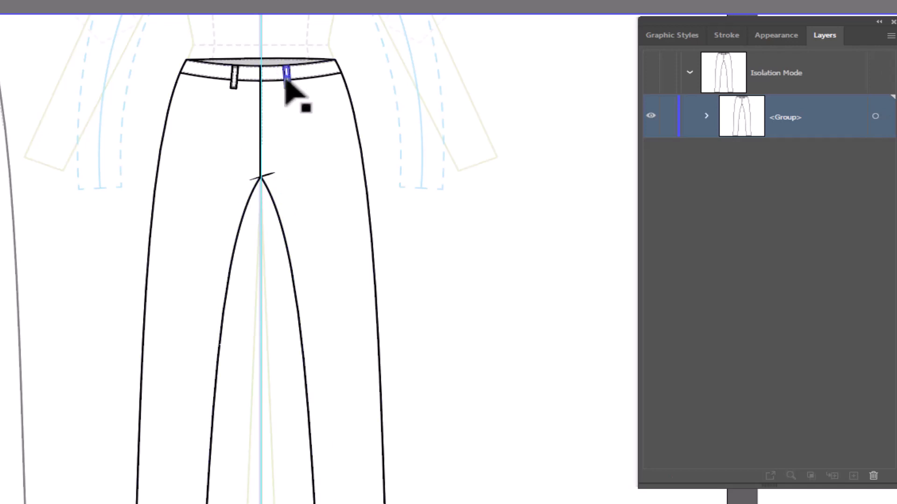
click(286, 77)
key(Delete)
click(234, 76)
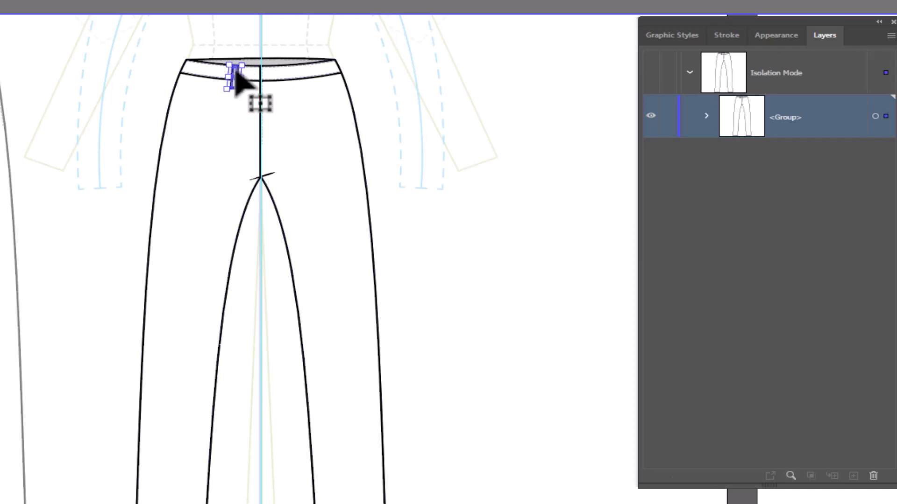
key(Delete)
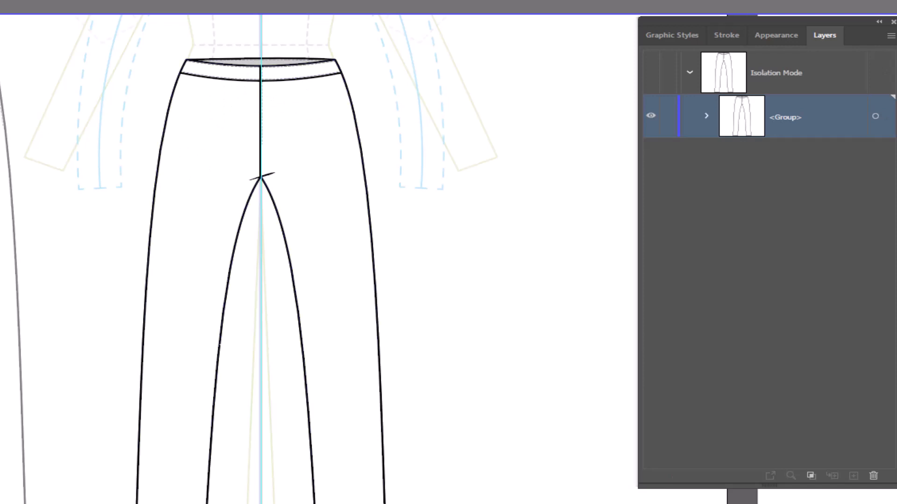
- Delete the white front body shape and give the grey back body shape the default white fill and black stroke
key(z)
drag(152, 42, 450, 258)
key(space)
drag(615, 276, 364, 246)
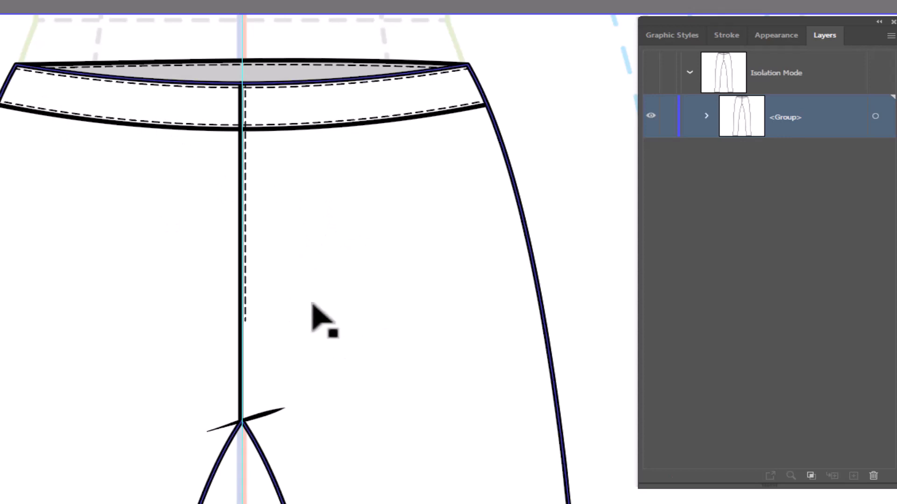
click(366, 256)
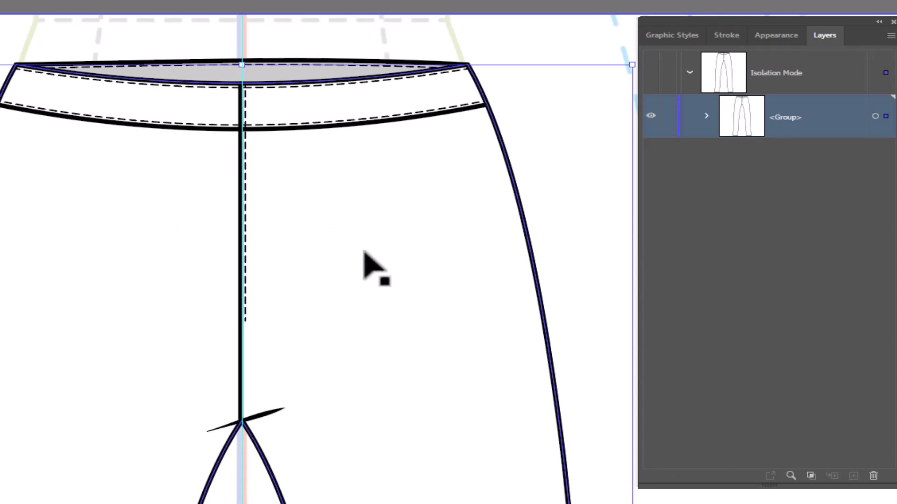
key(Delete)
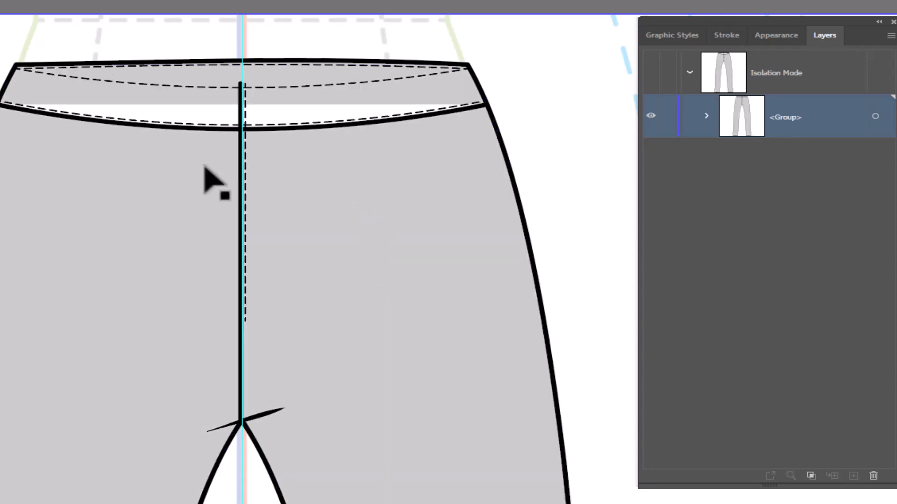
click(354, 248)
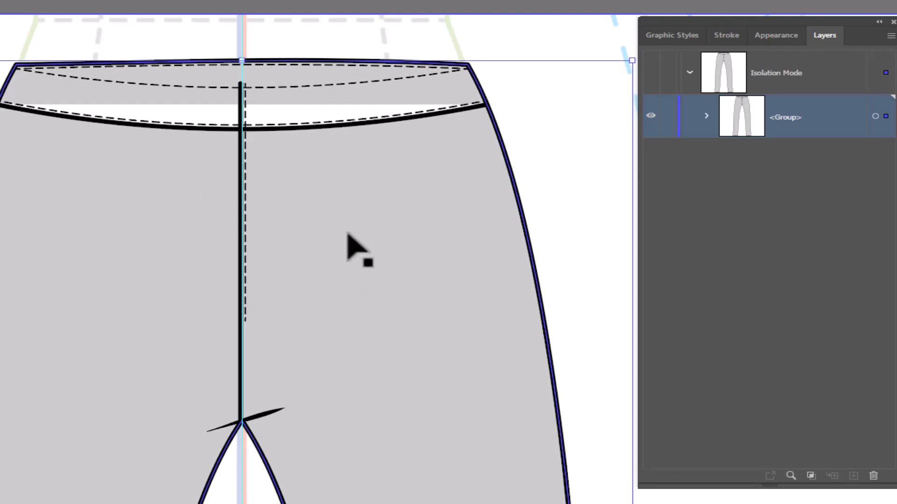
key(d)
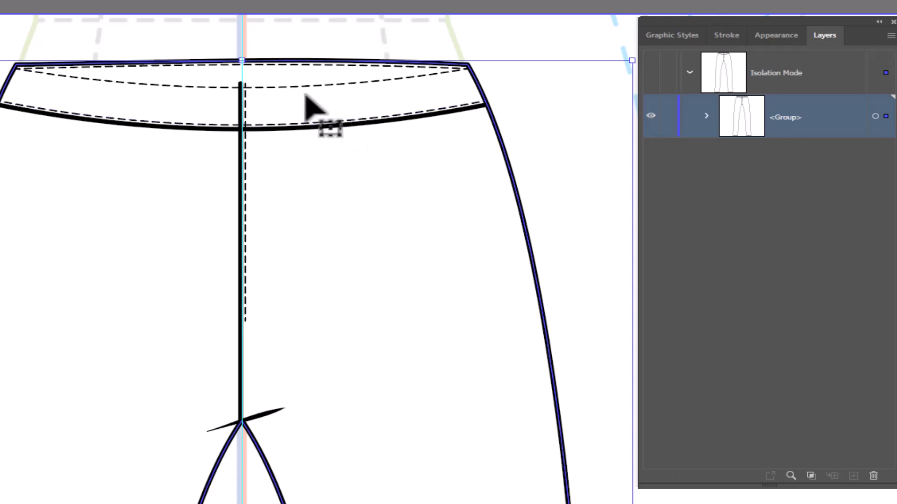
click(294, 88)
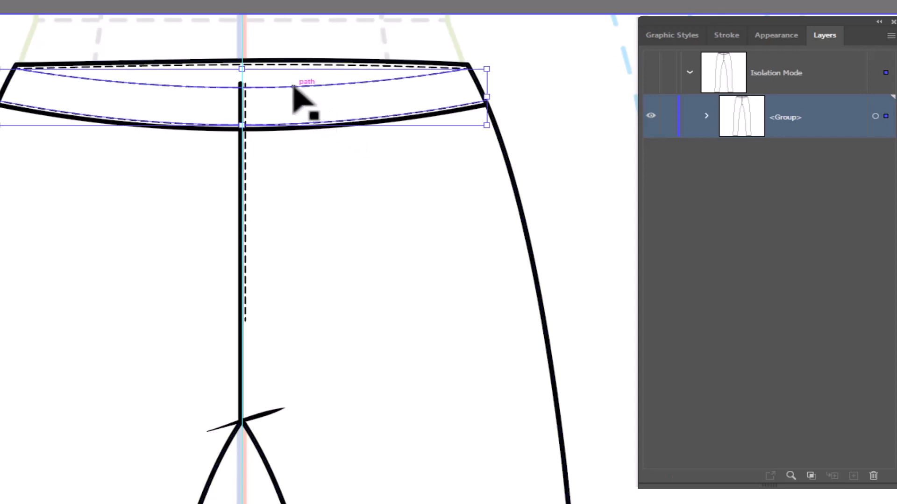
key(ctrl+shift+a)
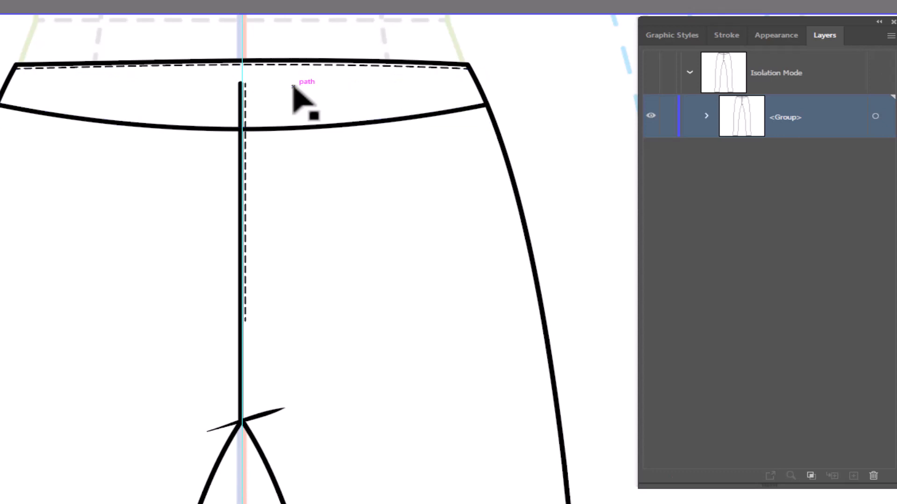
click(293, 87)
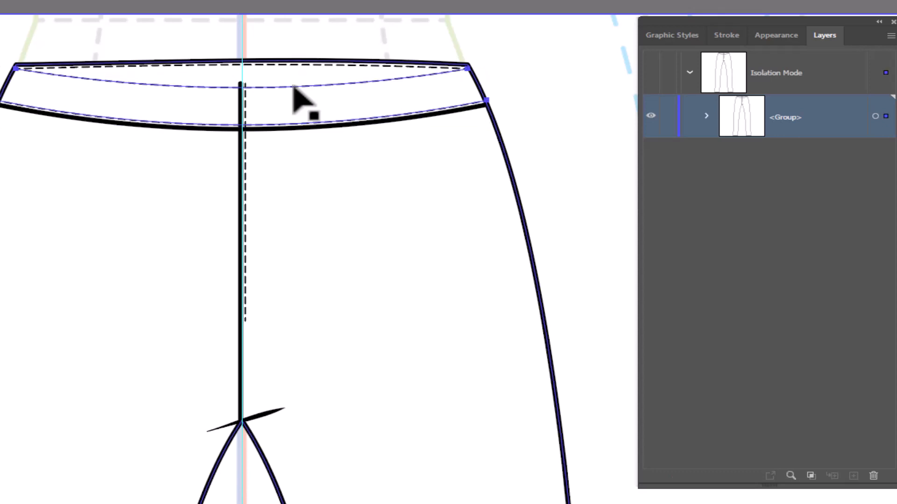
click(62, 56)
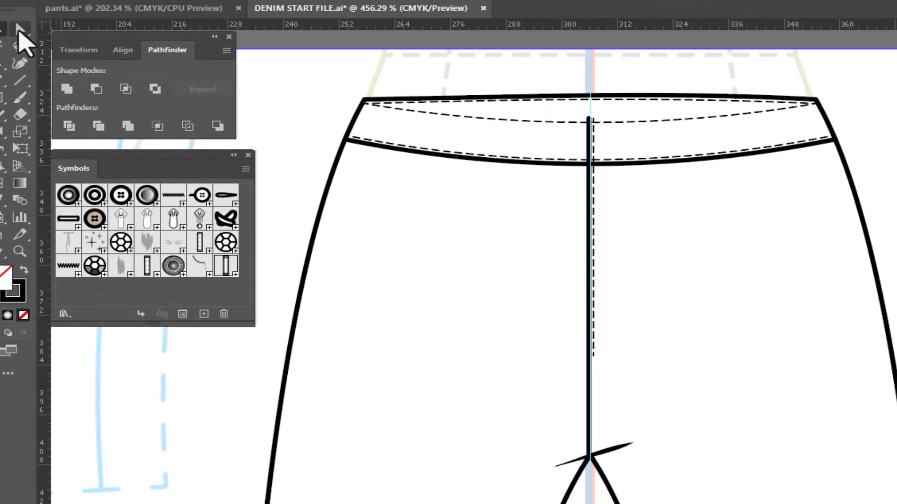
- Delete only the curved front-waist segment of the waistband stitching, keeping the stitch lines along the back waist edge and the waistband seam
drag(20, 29, 78, 54)
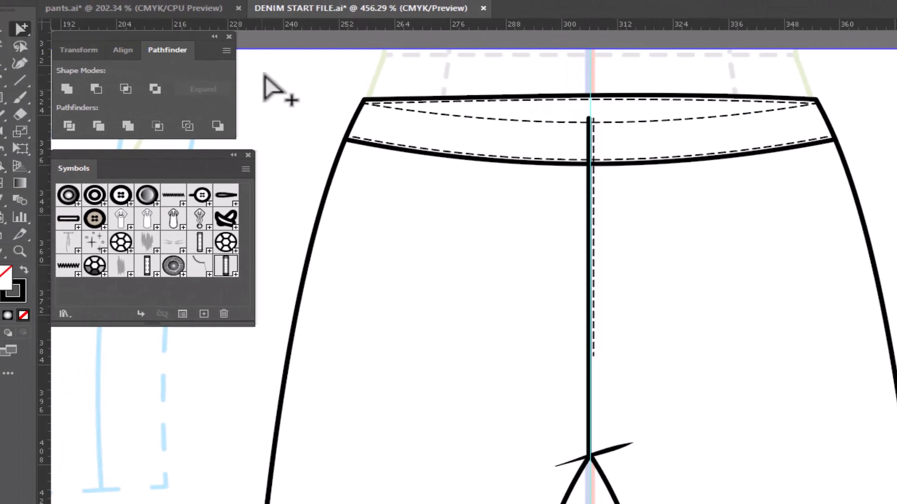
click(514, 115)
click(520, 122)
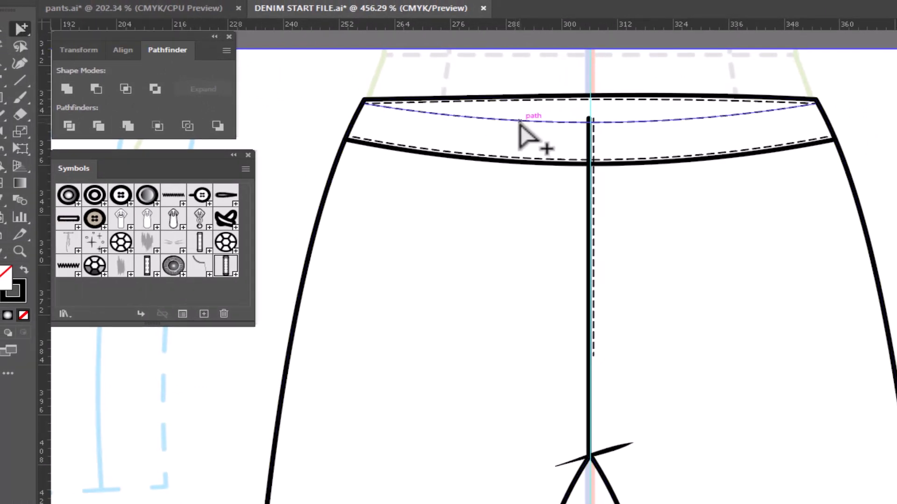
key(Delete)
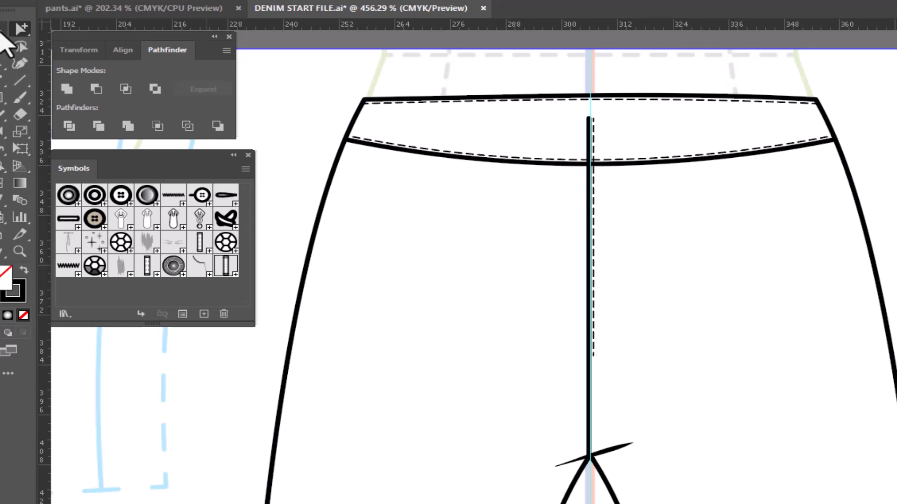
- Delete the dashed stitch beside the centre seam and straighten the waistband's lower stitch line and seam line with the Anchor Point tool
click(631, 97)
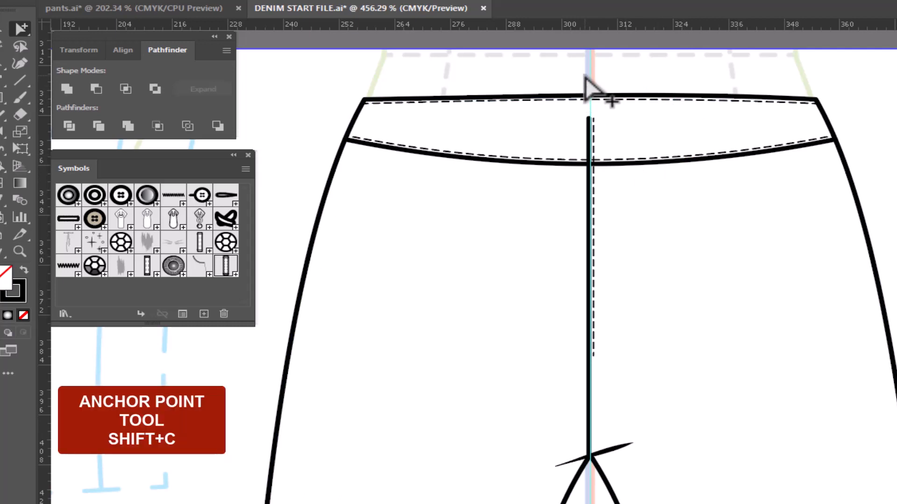
key(shift+c)
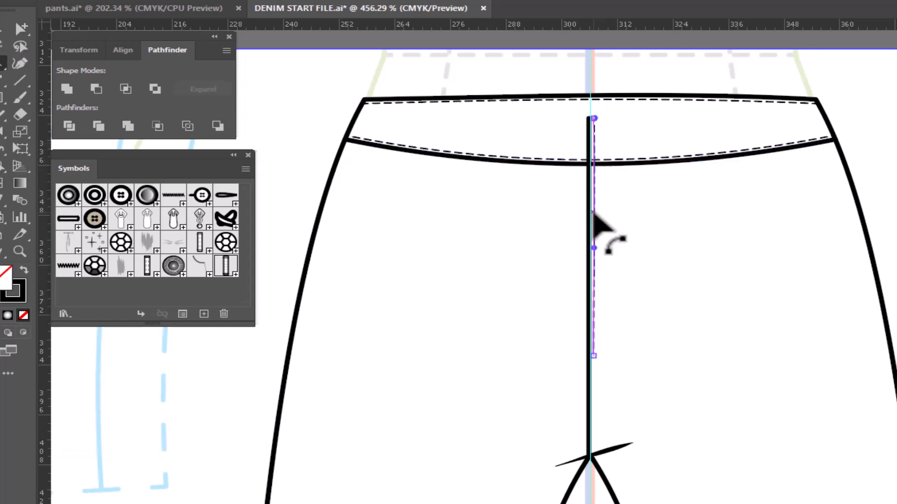
key(Delete)
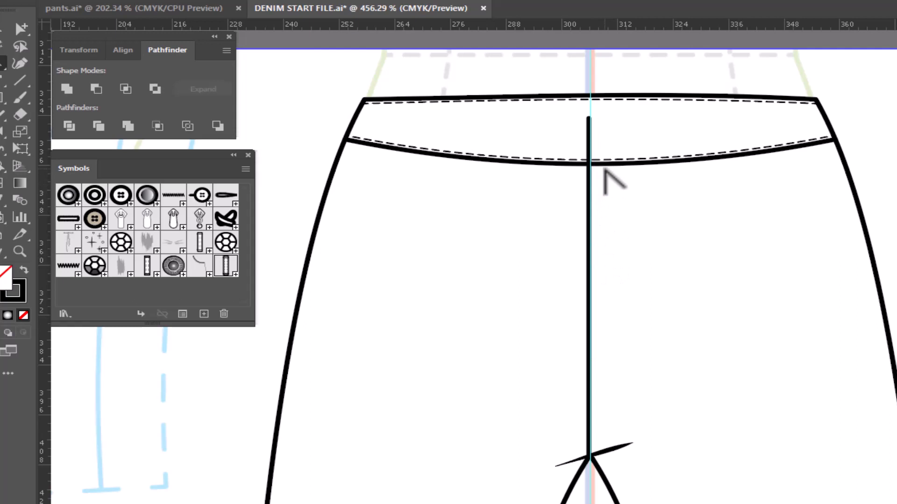
drag(598, 160, 601, 137)
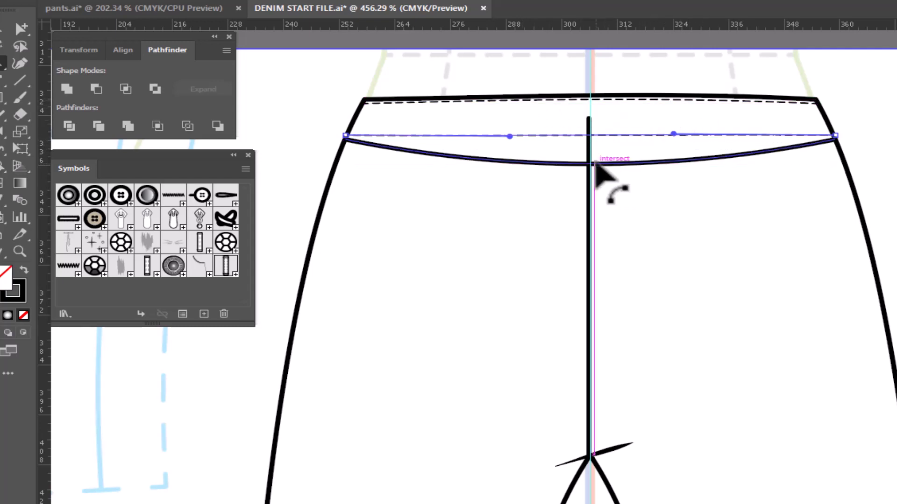
drag(595, 165, 595, 140)
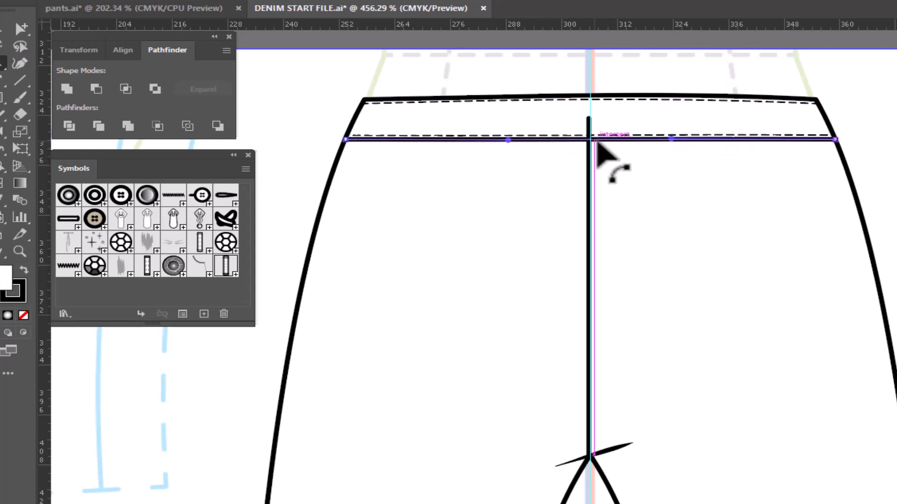
- Shorten the centre seam line so its upper end meets the straightened waistband seam
key(v)
click(385, 450)
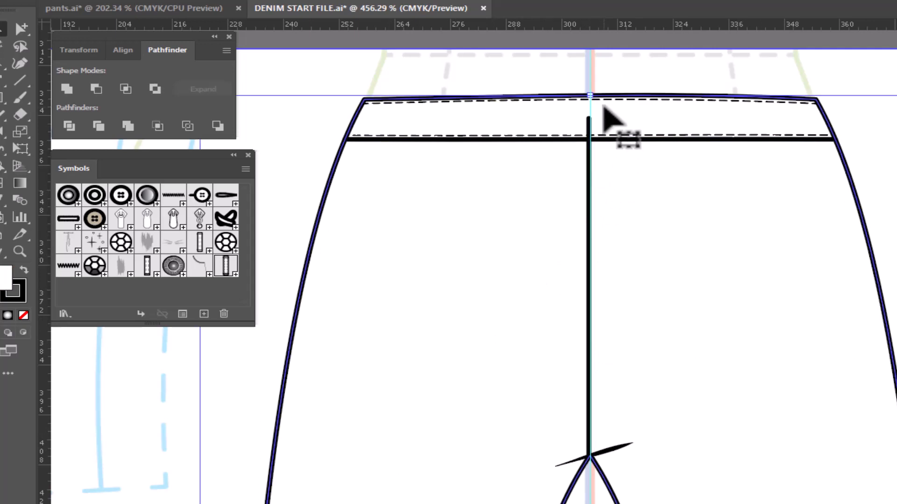
click(589, 117)
drag(594, 117, 594, 140)
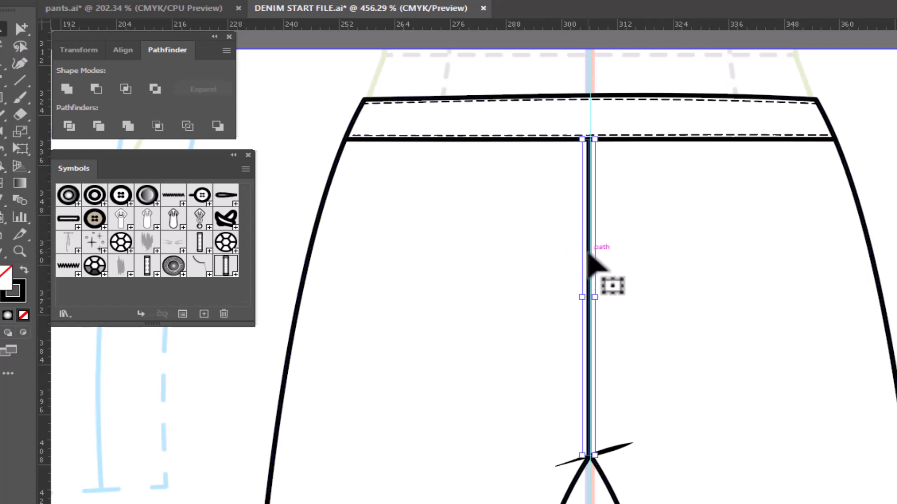
- Place a copy of the centre seam just to its left and apply the double dashed stitch graphic style to it
key(Left)
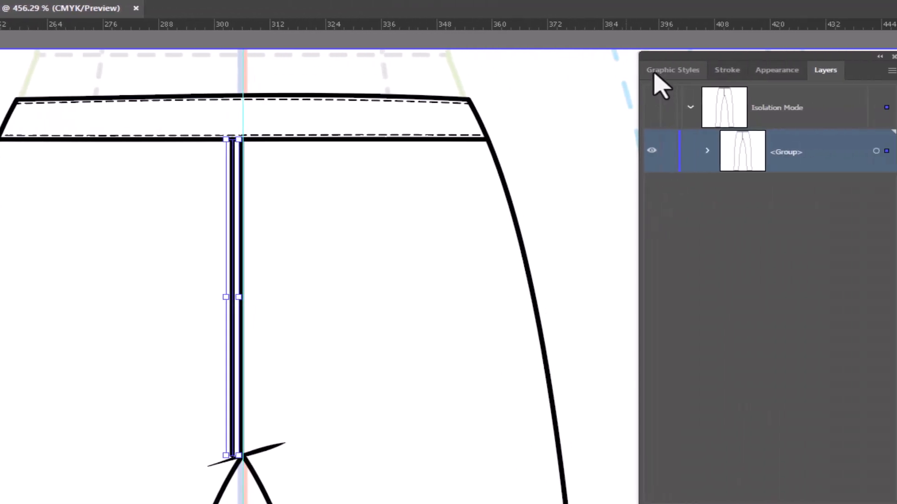
click(654, 73)
click(768, 358)
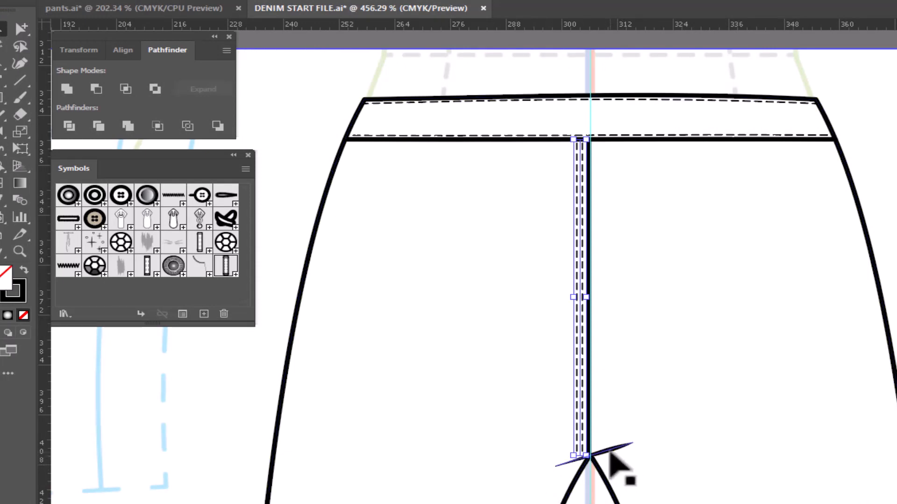
- Widen the slanted crease line at the crotch symmetrically on both sides of the centre seam
click(609, 450)
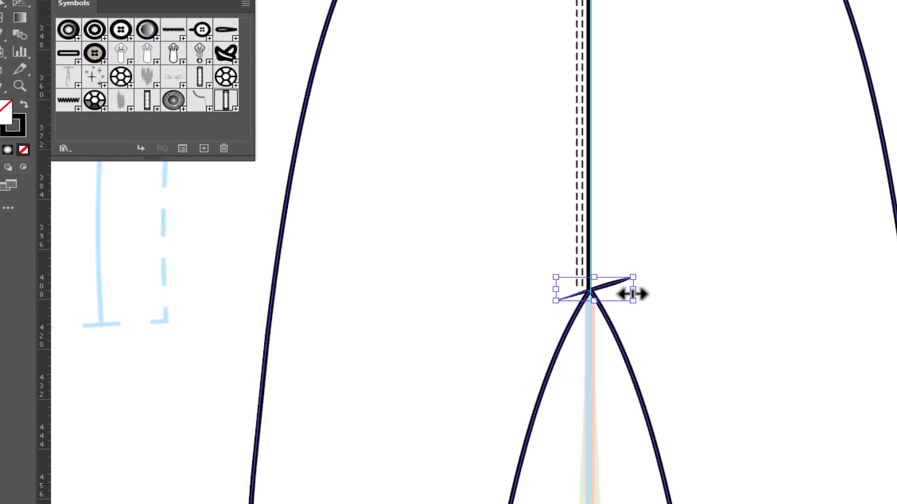
drag(633, 294, 756, 286)
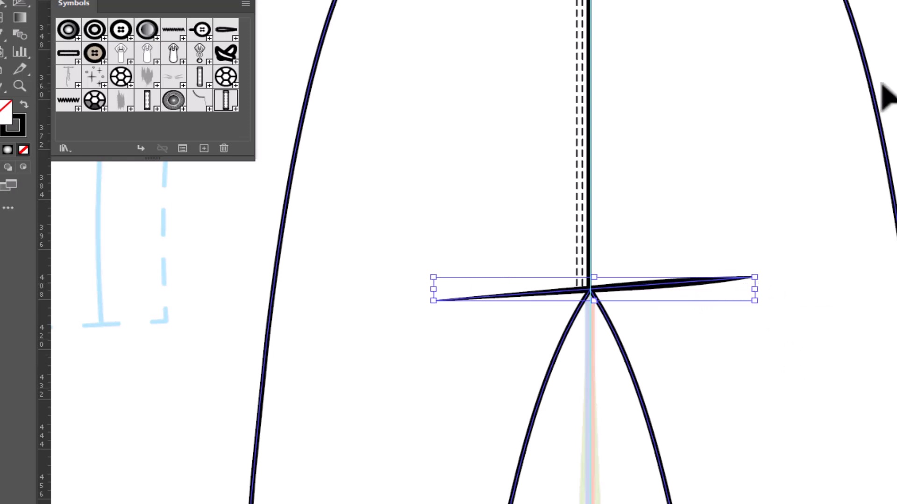
click(896, 71)
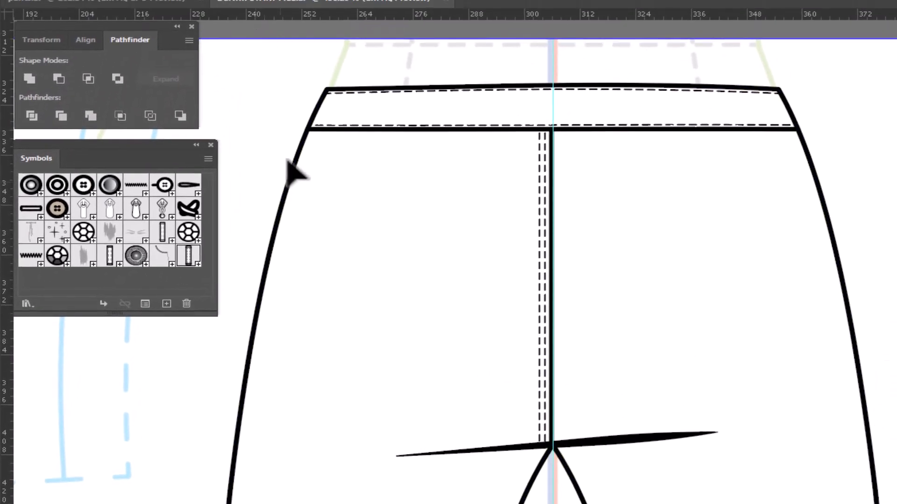
- Draw a V-shaped back yoke seam below the waistband, running from one side seam down to the centre seam and up to the other
key(p)
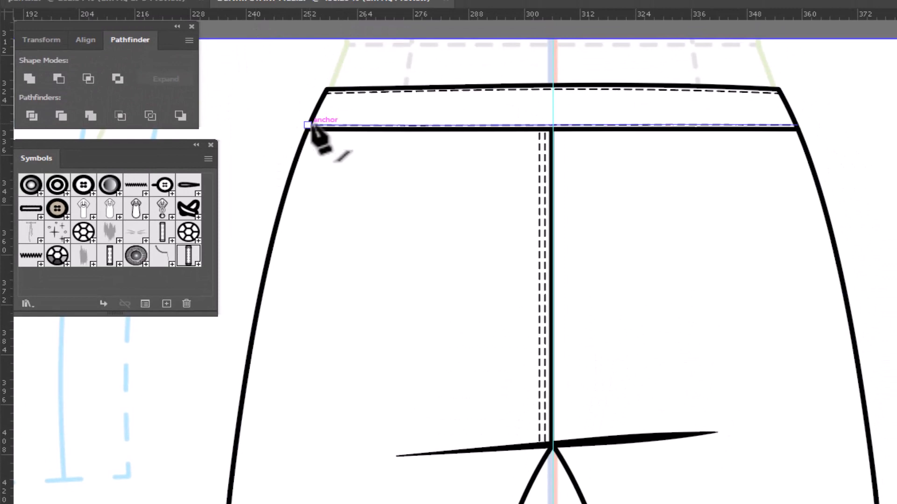
click(297, 155)
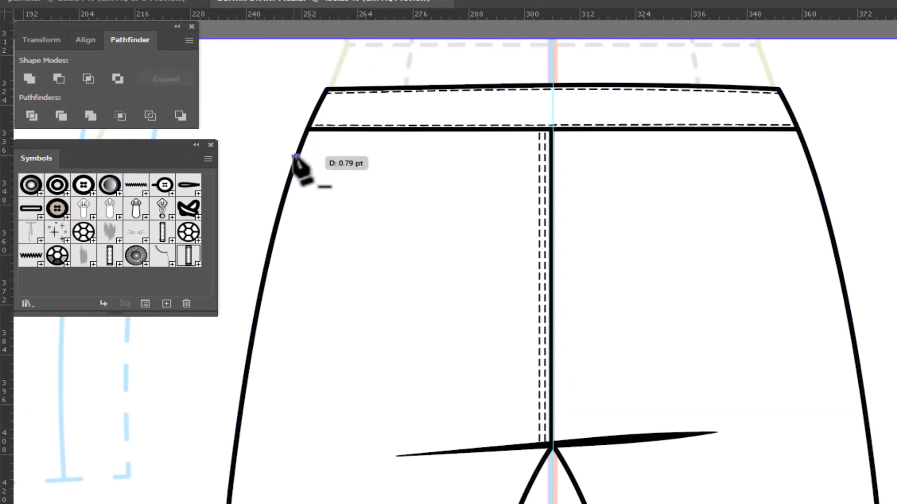
click(551, 196)
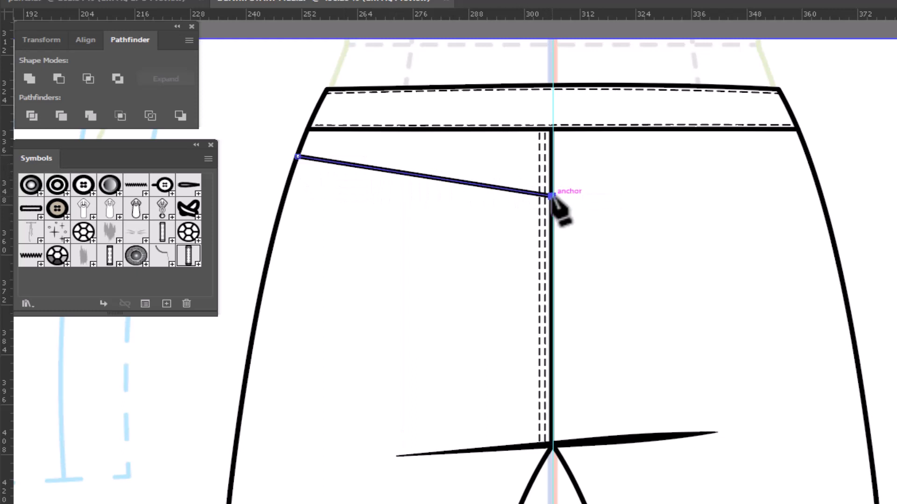
click(808, 157)
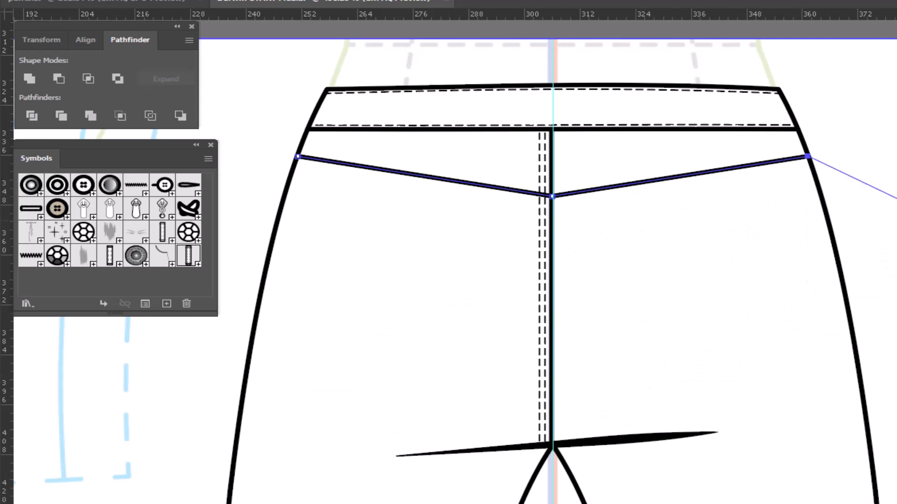
key(v)
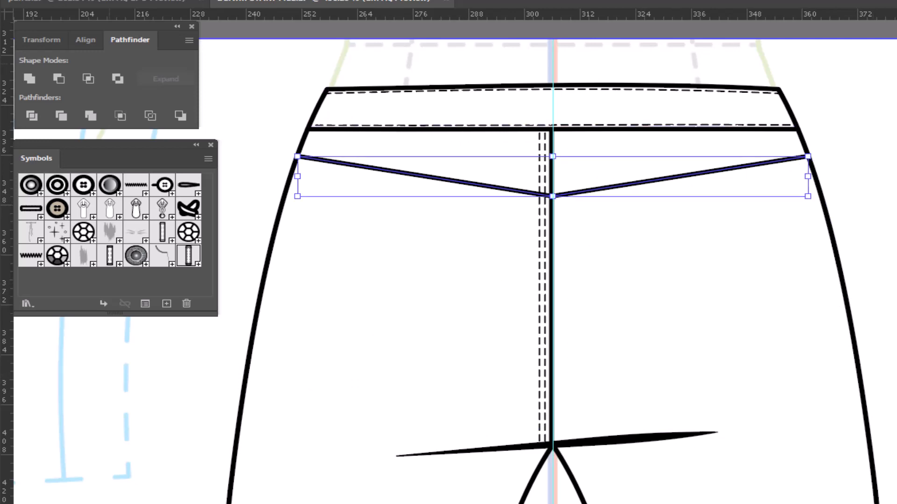
click(859, 149)
- Place a copy of the yoke seam just below it and apply the double dashed stitch graphic style to the copy
click(647, 180)
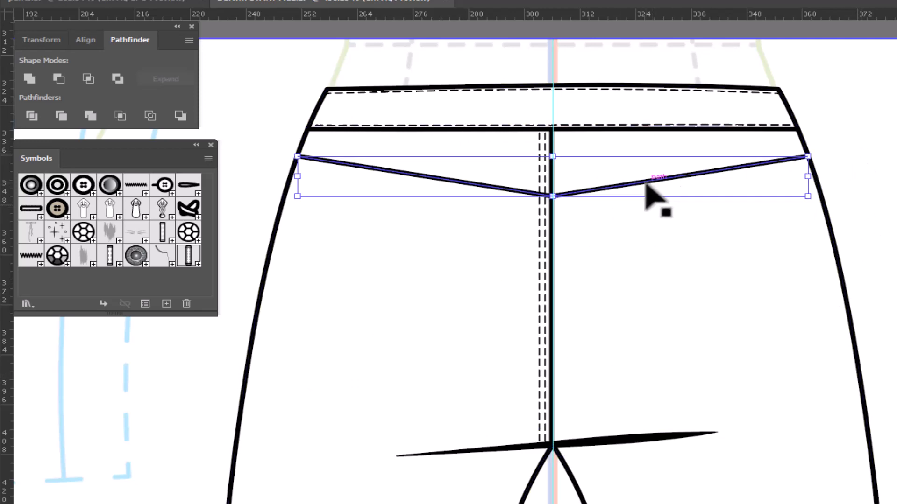
key(ctrl+c)
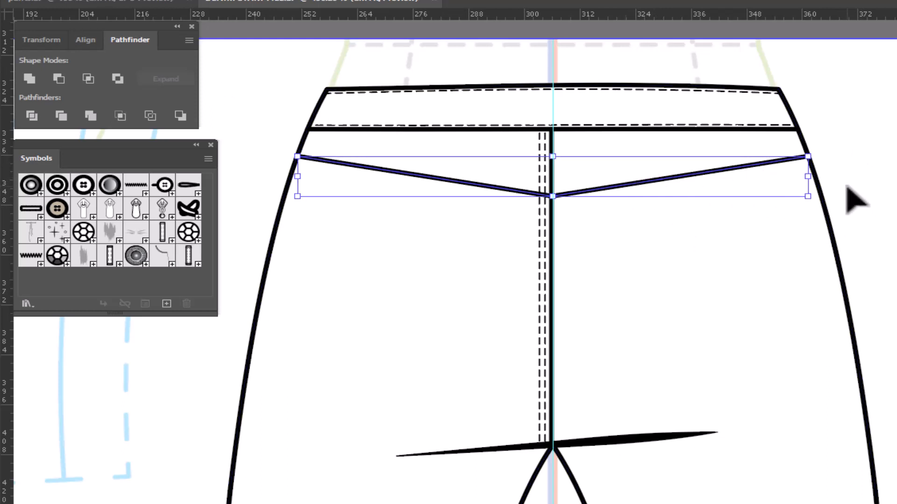
key(Down)
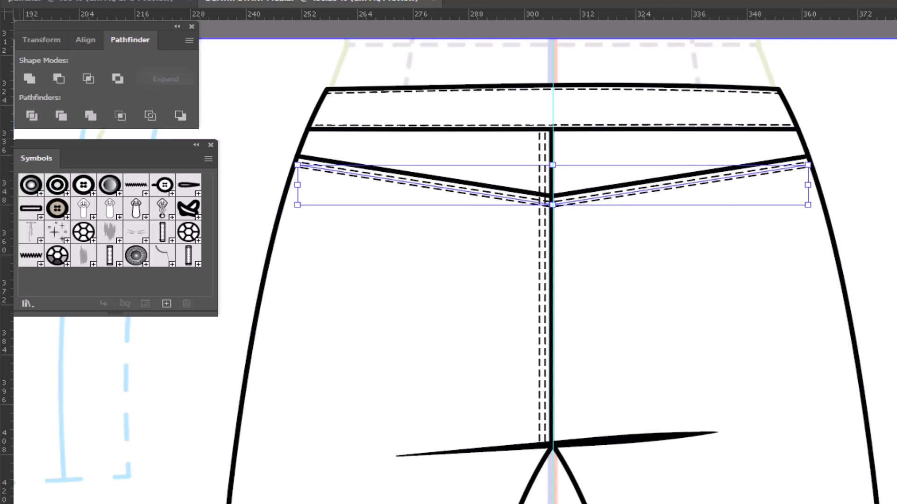
click(156, 390)
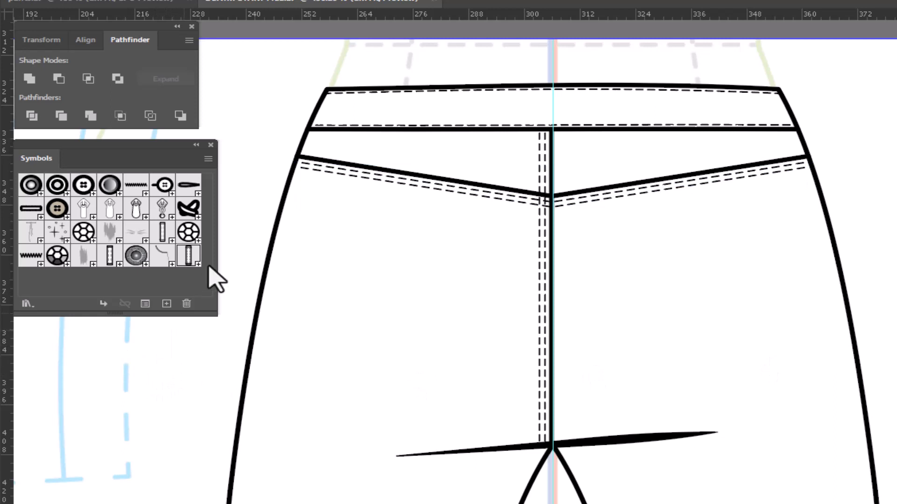
- Place the belt loop symbol over the waistband at the centre seam and duplicate it near the waistband's right end
drag(190, 258, 549, 106)
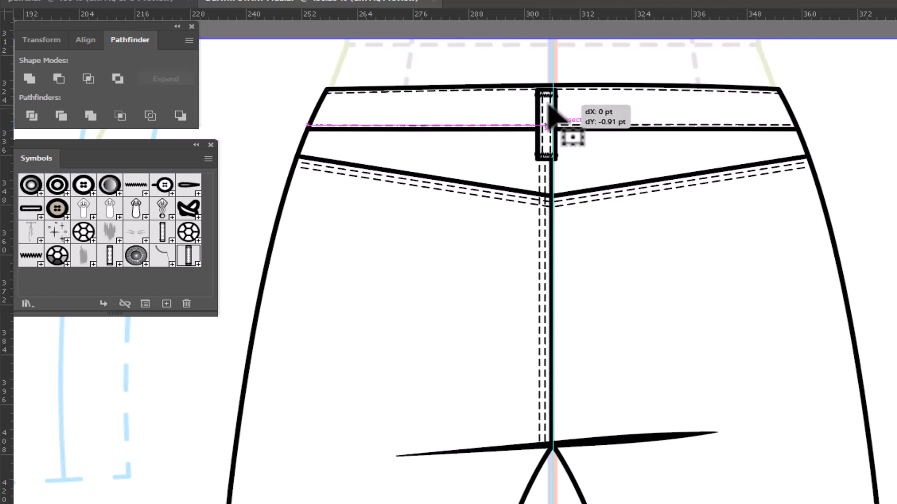
drag(550, 106, 549, 104)
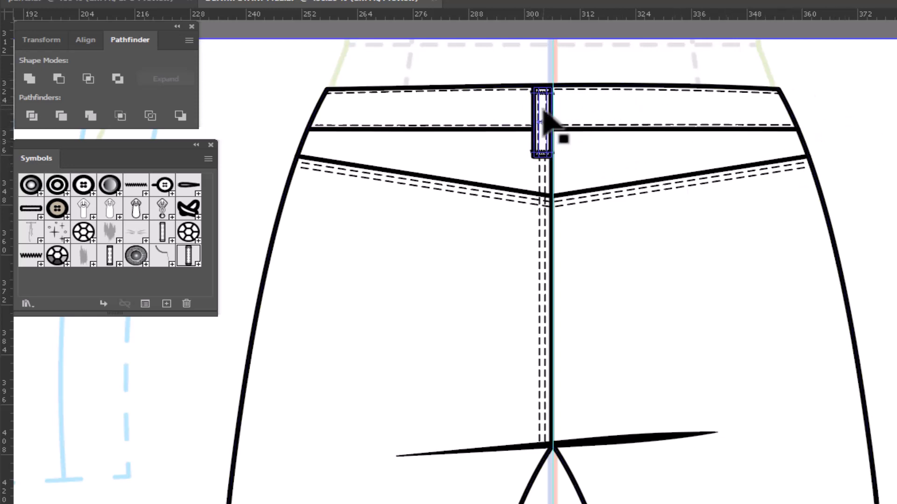
drag(544, 116, 769, 124)
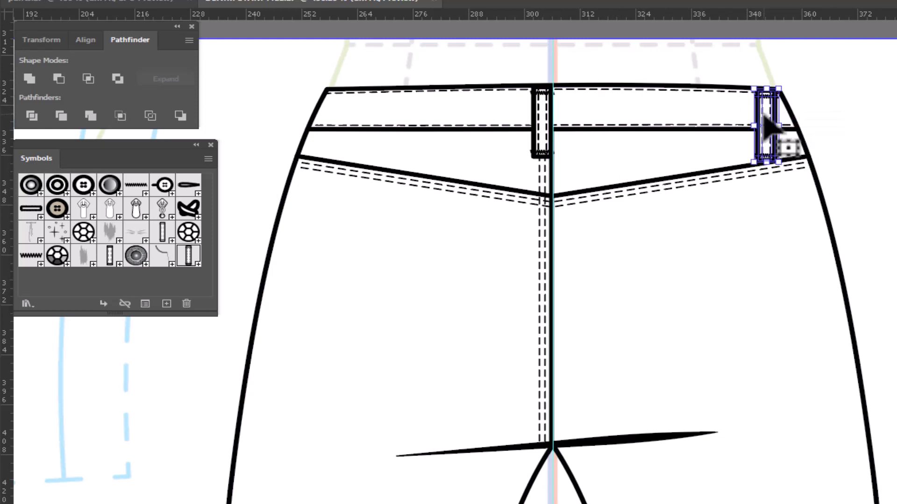
- Rotate the right belt loop around its upper right corner so it slants along the side seam
key(r)
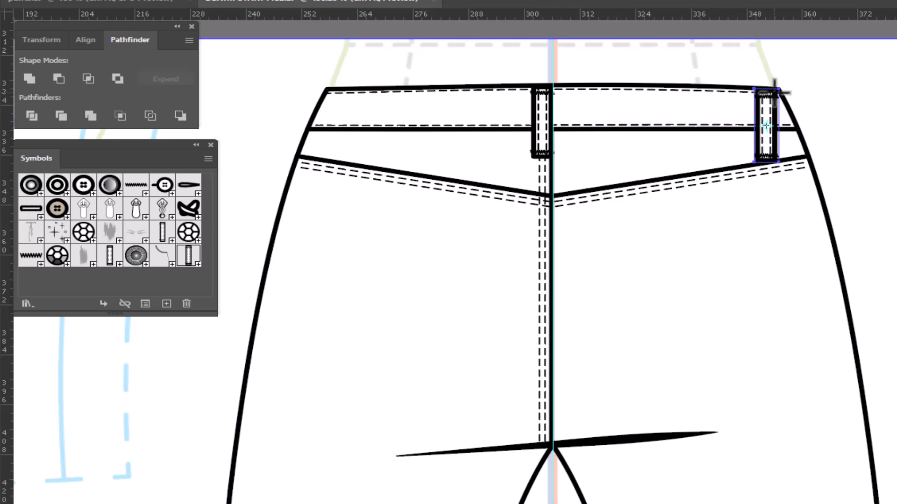
click(774, 93)
drag(853, 170, 860, 167)
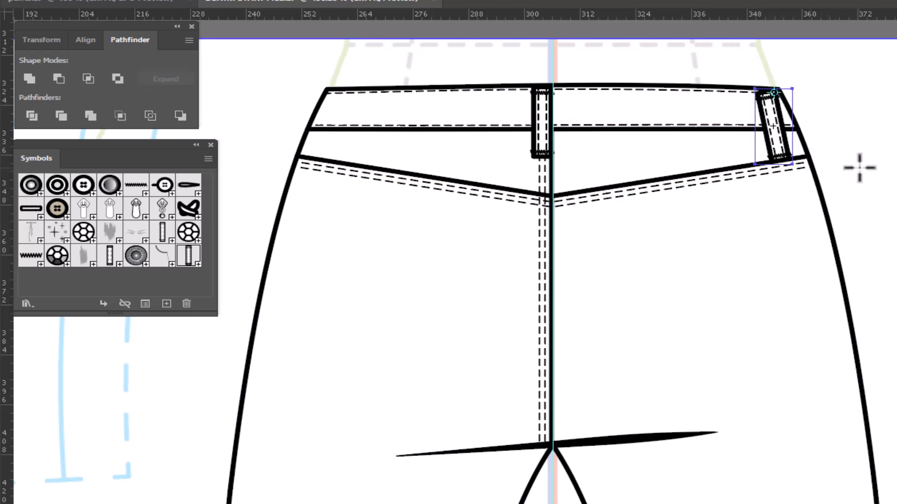
key(ctrl+z)
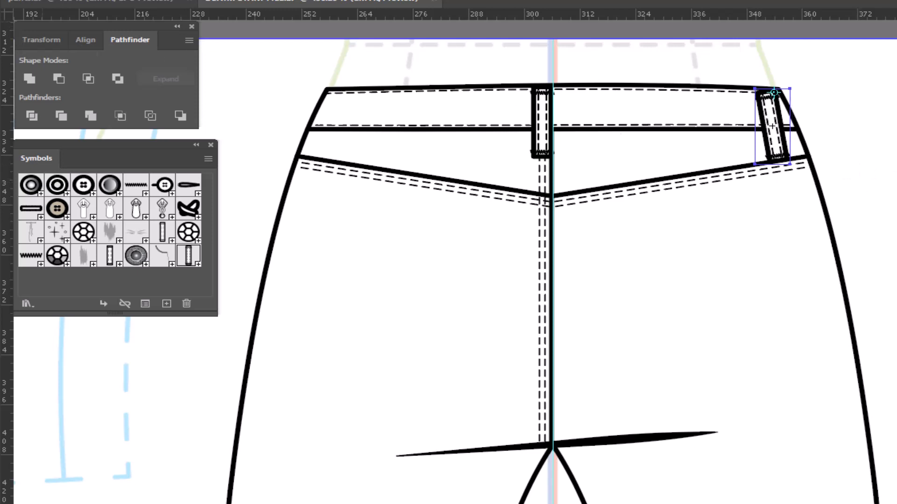
key(v)
click(882, 133)
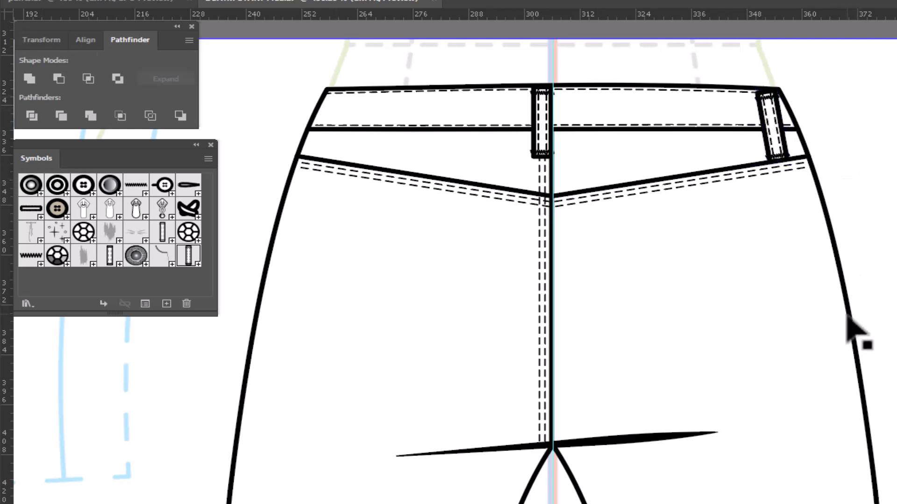
- Reflect a copy of the slanted belt loop vertically across the centre guide onto the waistband's left end
click(782, 140)
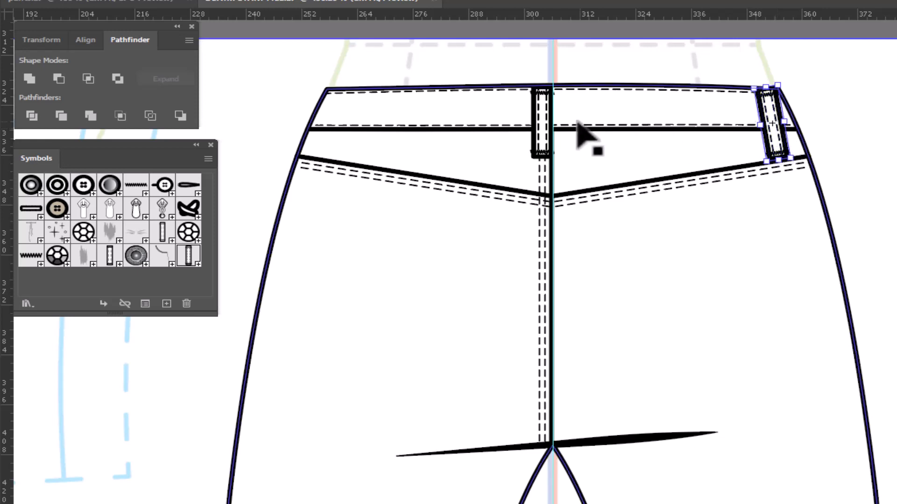
key(r)
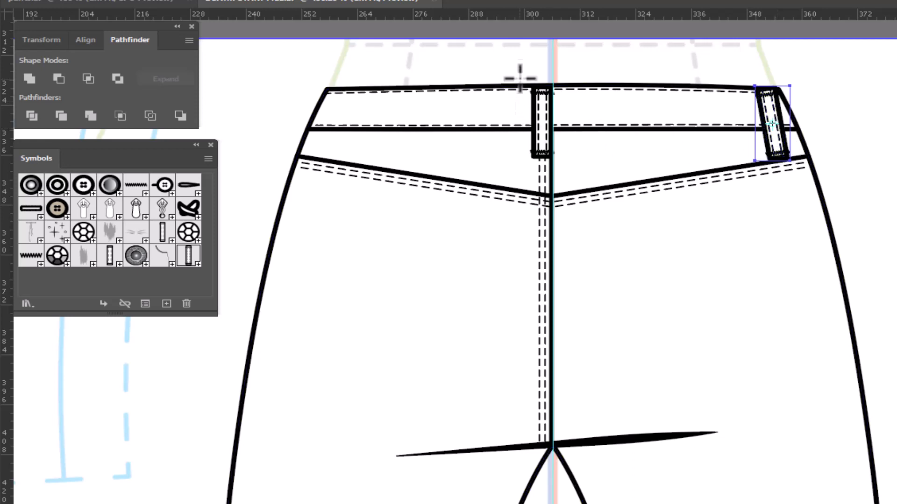
alt+click(551, 56)
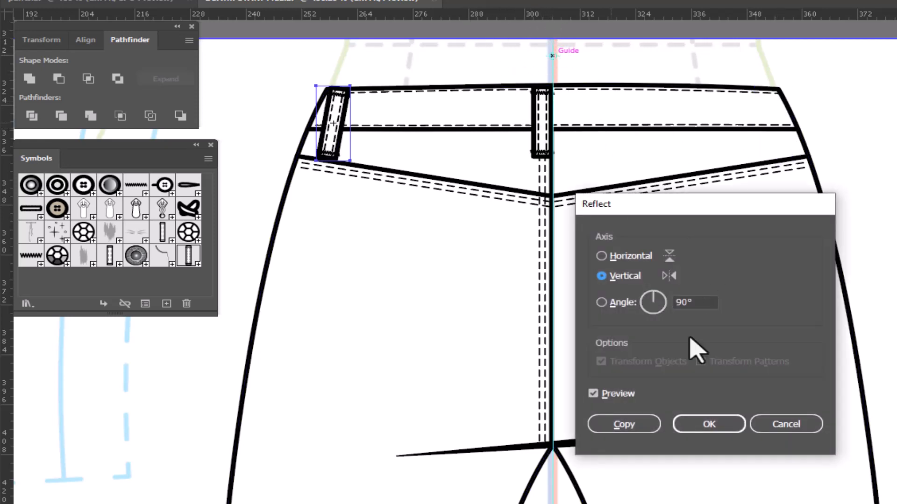
click(628, 423)
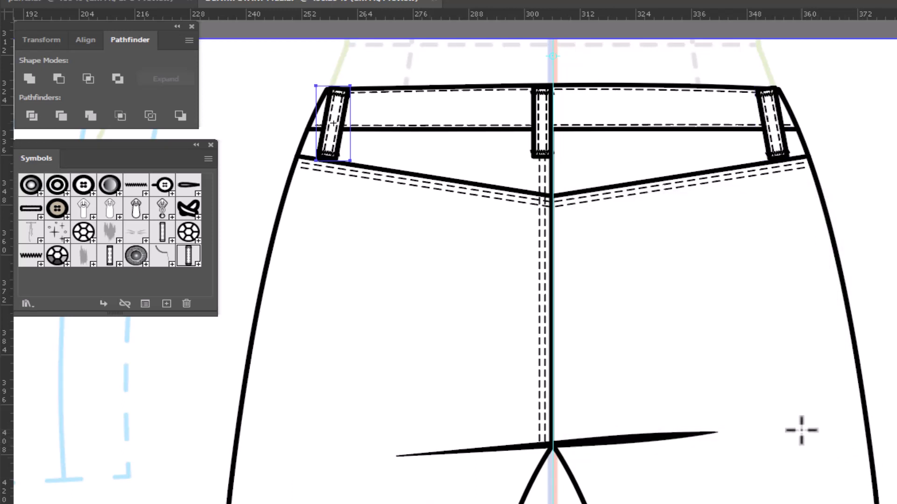
- Draw a back pocket rectangle to the right of the centre seam and scale its bottom corners inward so the sides taper
drag(745, 464, 667, 502)
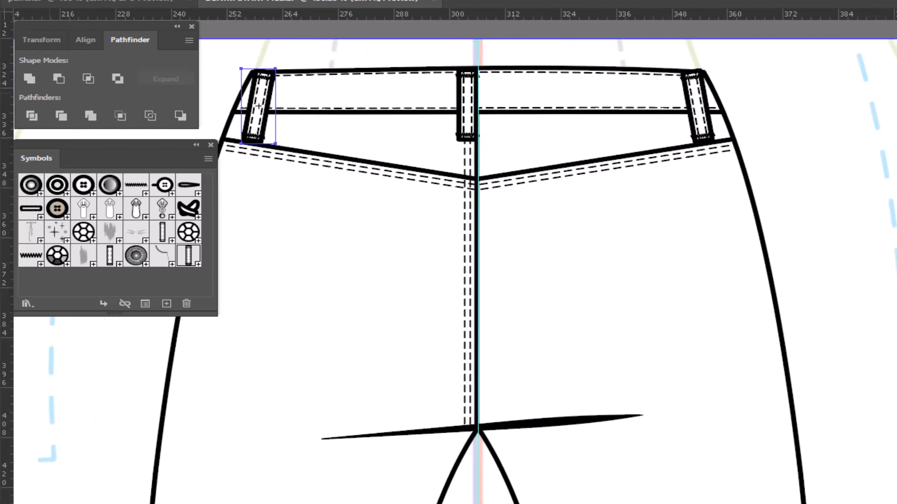
key(m)
drag(512, 207, 715, 373)
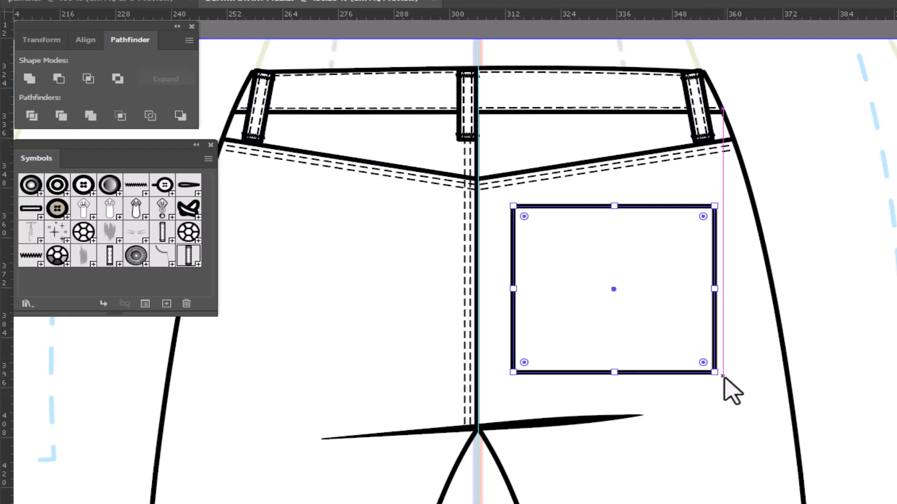
key(a)
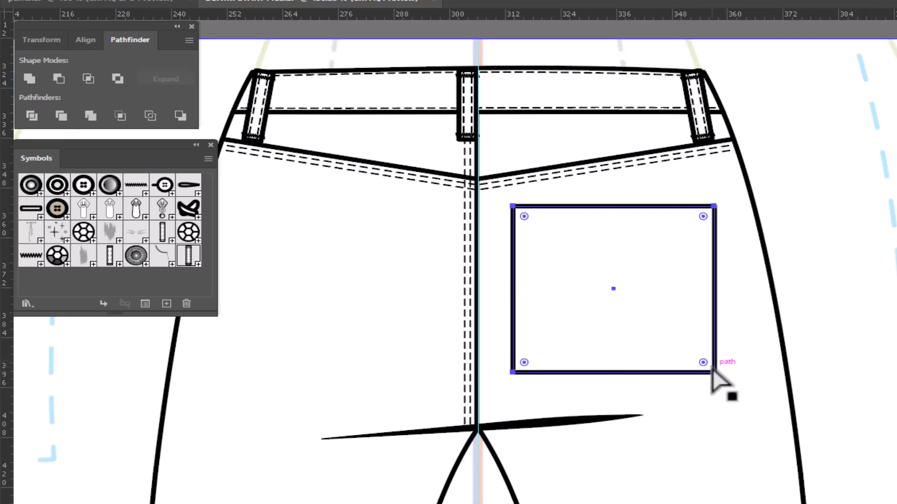
click(713, 372)
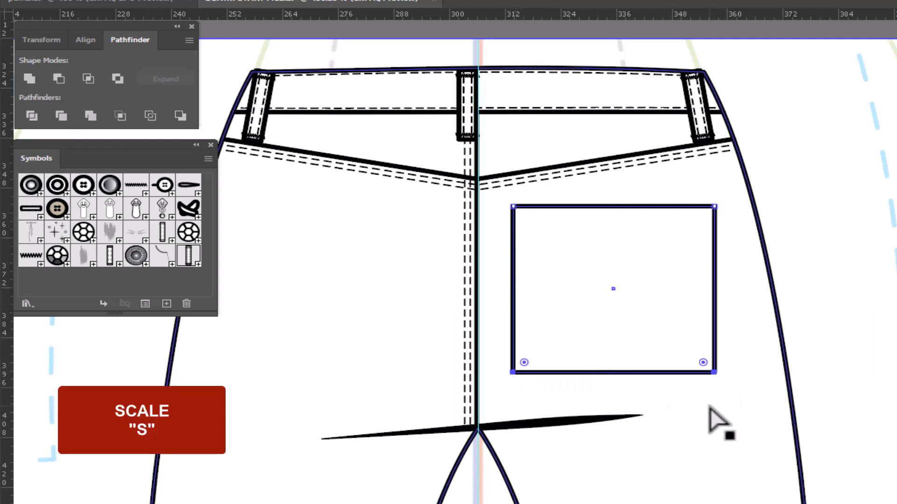
key(s)
drag(754, 397, 738, 391)
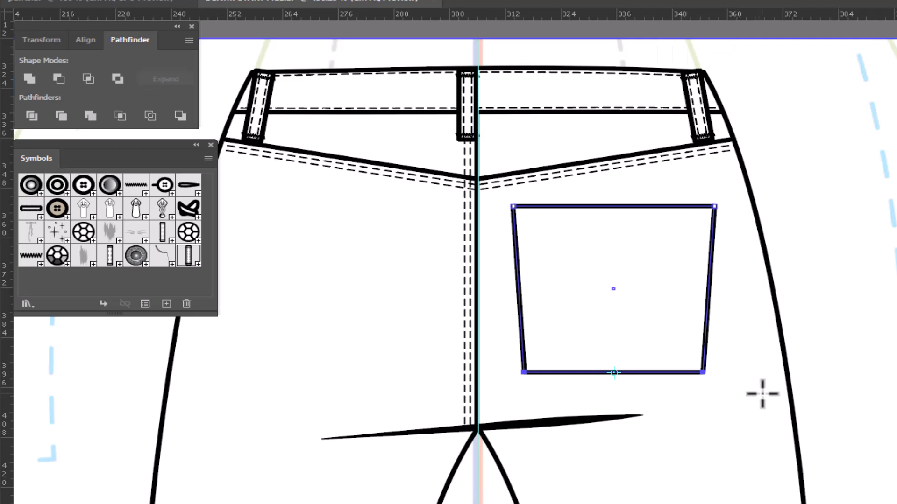
- Add an anchor point at the middle of the pocket's bottom edge and move it down to form a pointed bottom
key(plus)
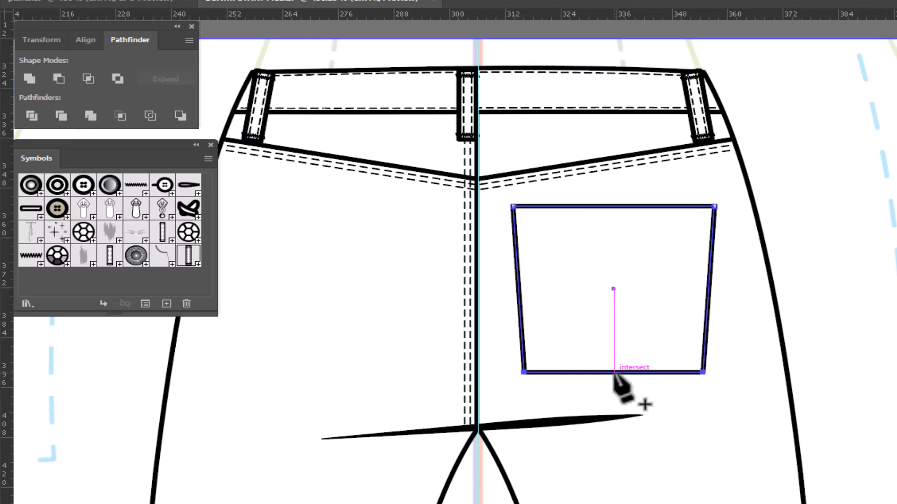
click(613, 372)
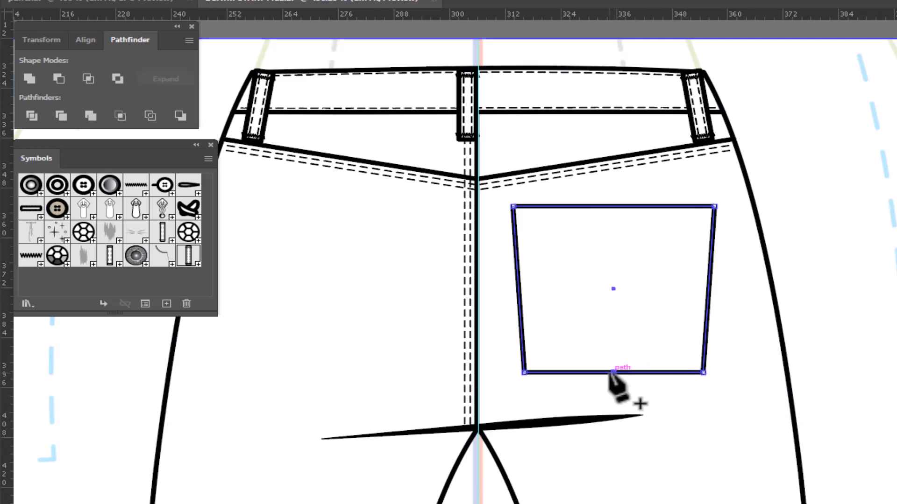
key(Down)
key(Down)
key(Down)
key(Down)
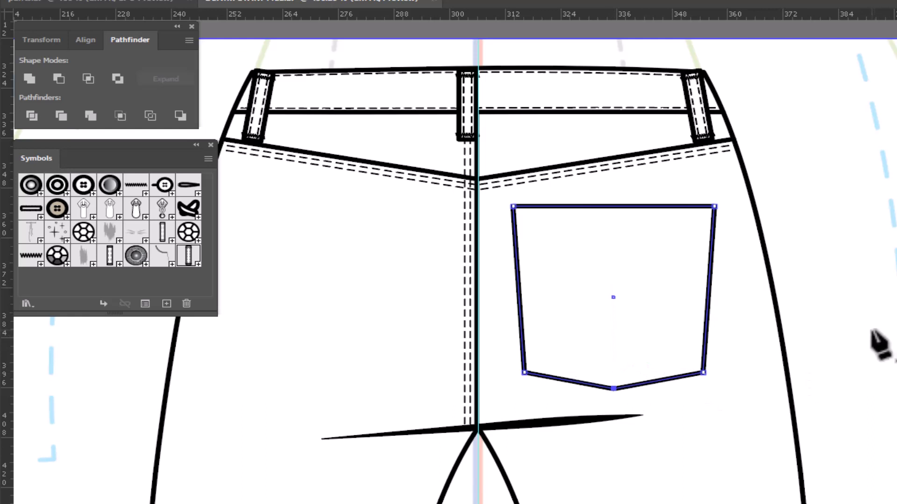
key(Down)
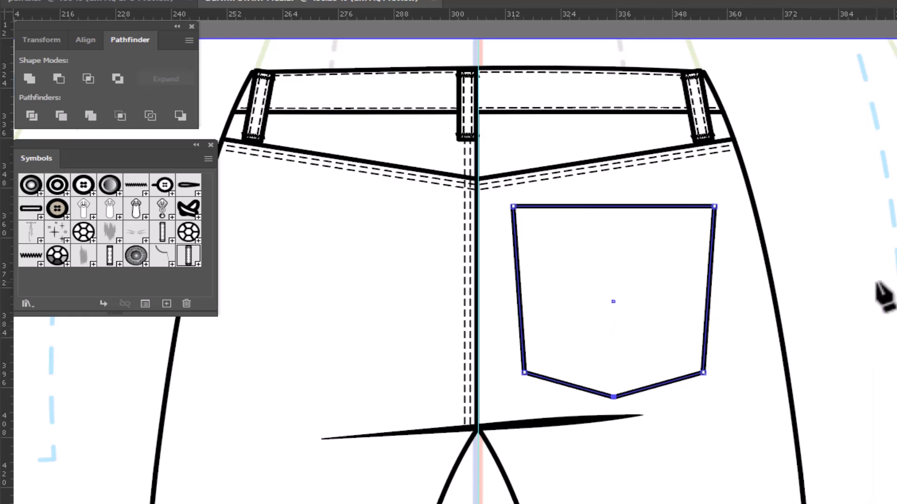
- Offset the whole pocket outline inward by -1 pt with miter joins
click(0, 28)
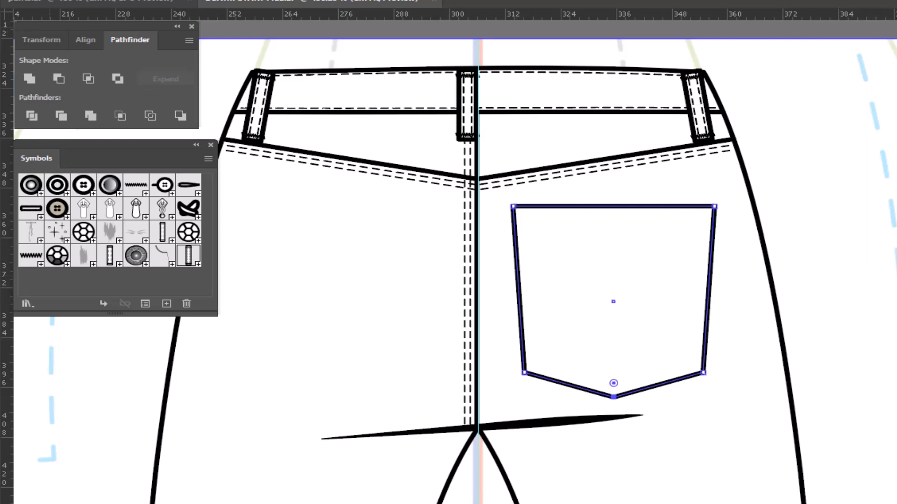
click(0, 27)
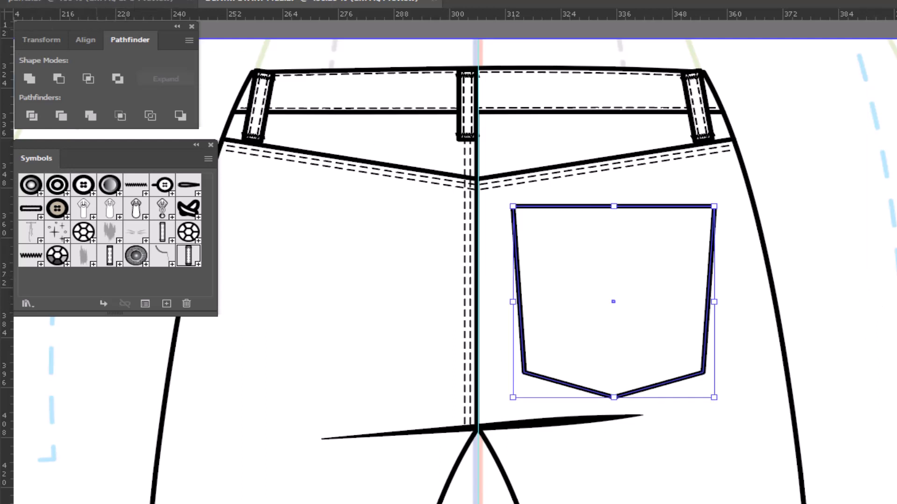
click(79, 0)
mouse_move(205, 308)
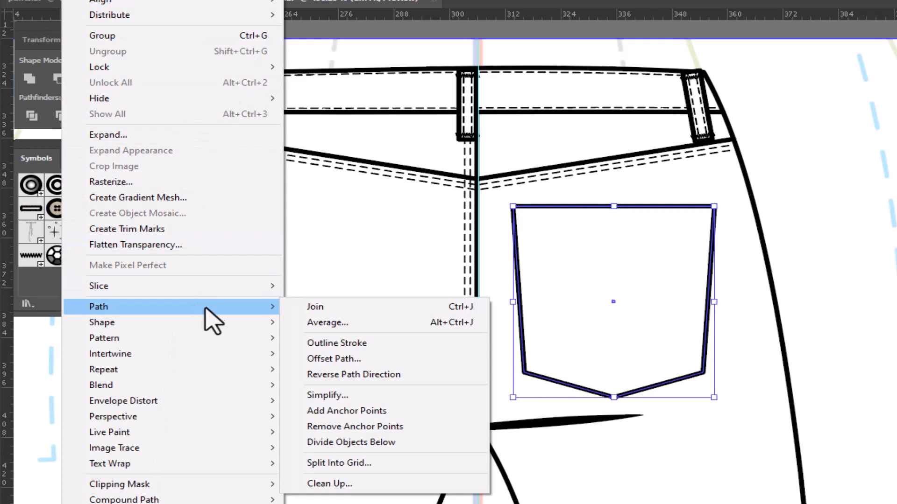
click(321, 359)
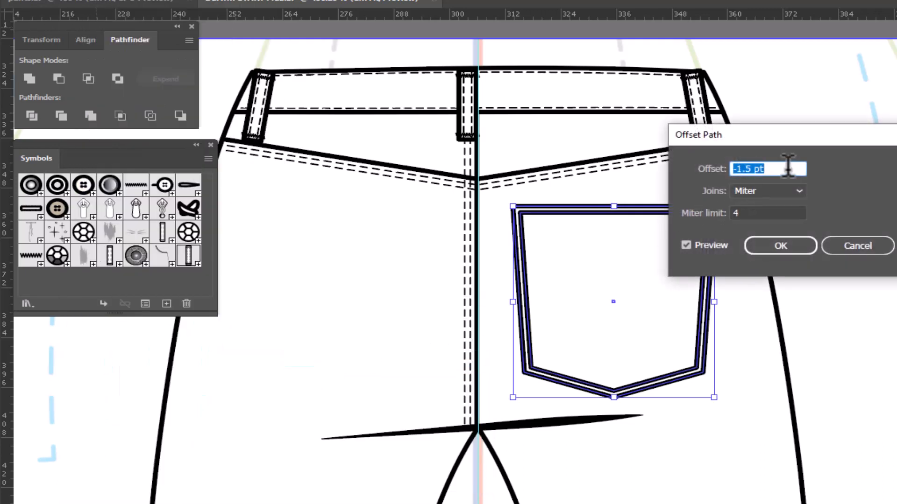
drag(770, 169, 747, 169)
key(BackSpace)
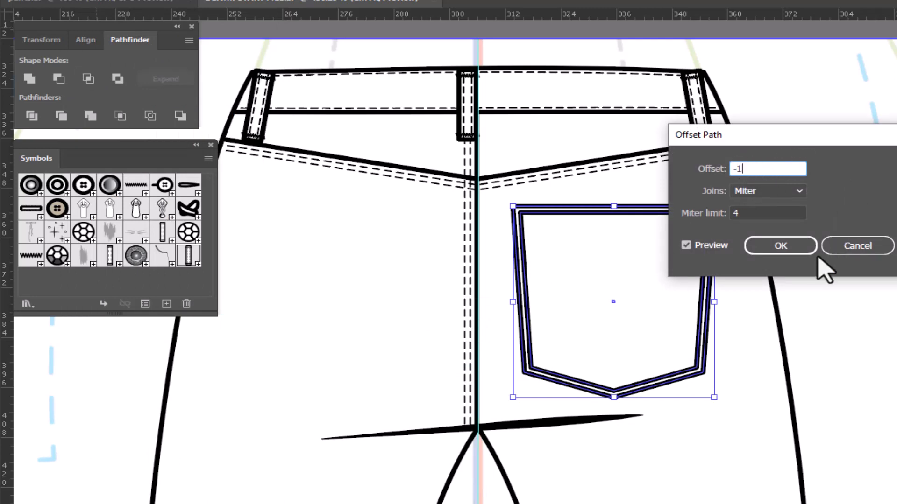
click(793, 249)
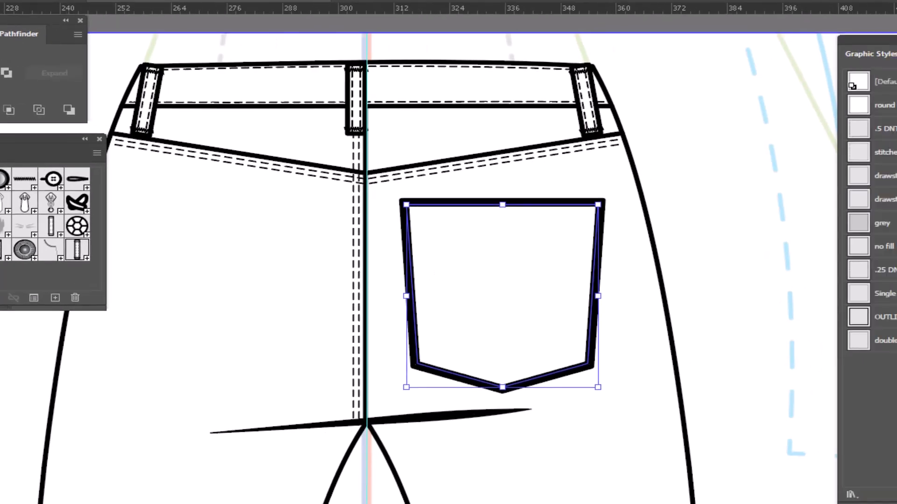
- Apply the Single Stitch graphic style to the inner pocket outline and delete its top edge
click(715, 286)
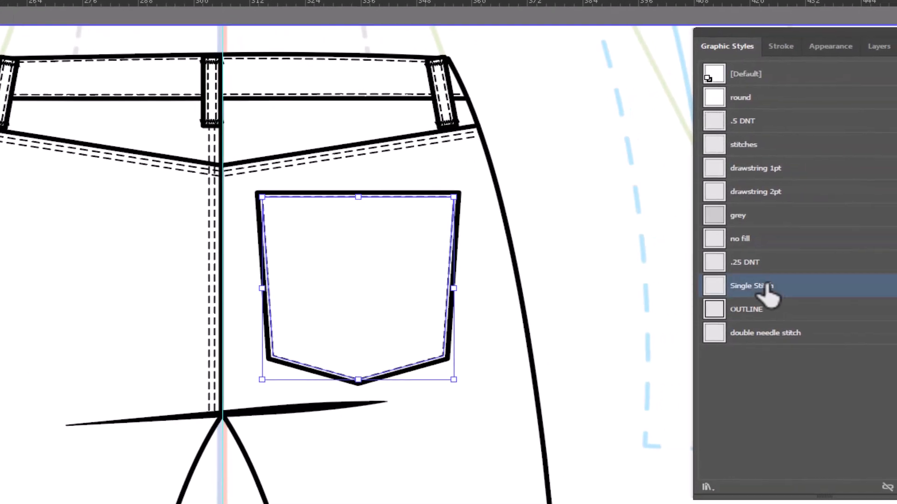
click(556, 206)
key(a)
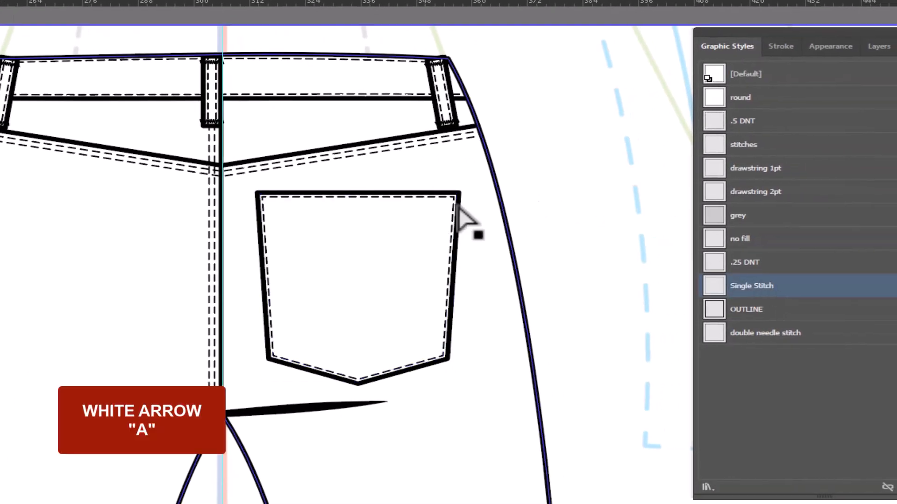
click(389, 200)
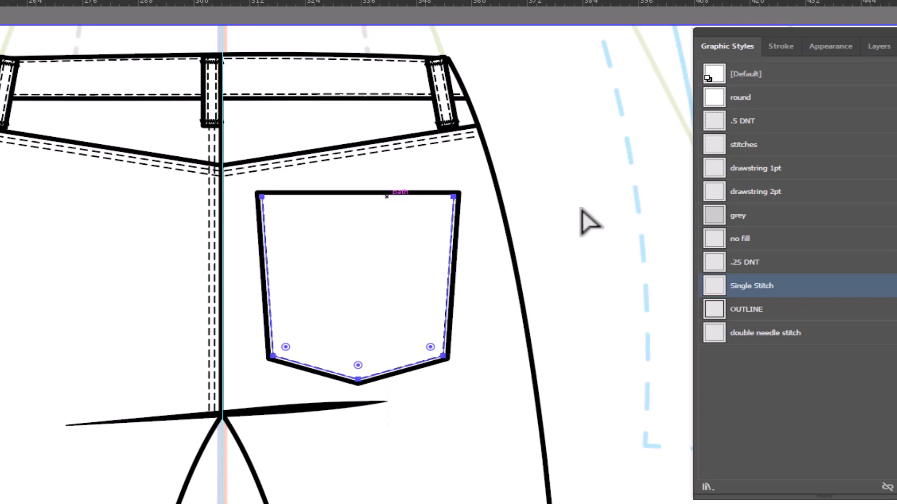
- Offset the outer pocket outline inward by -2 pt with miter joins
key(v)
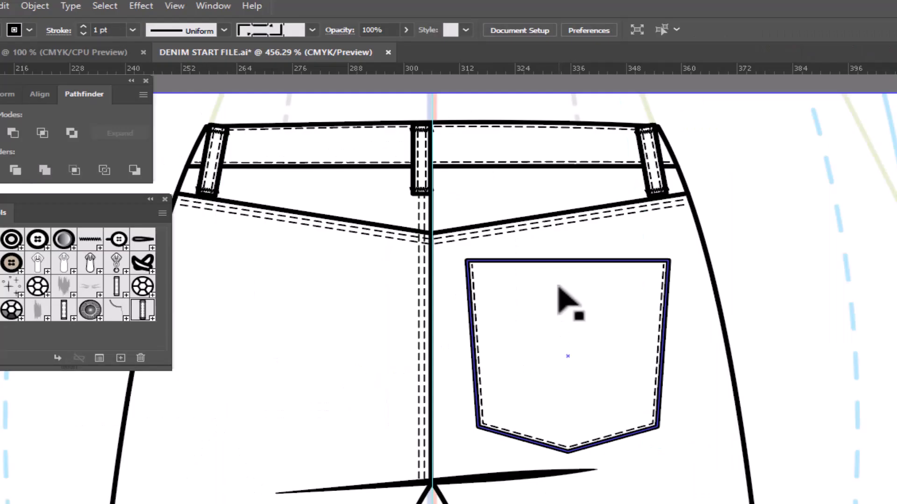
click(559, 291)
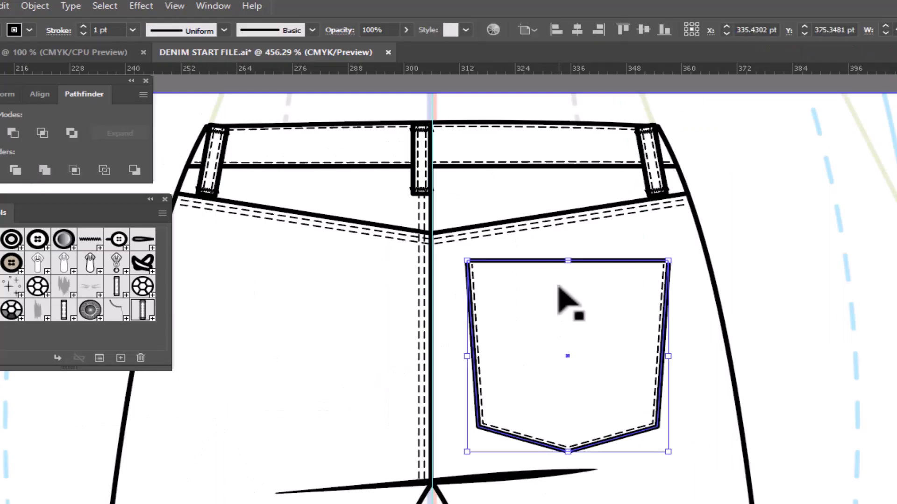
click(35, 6)
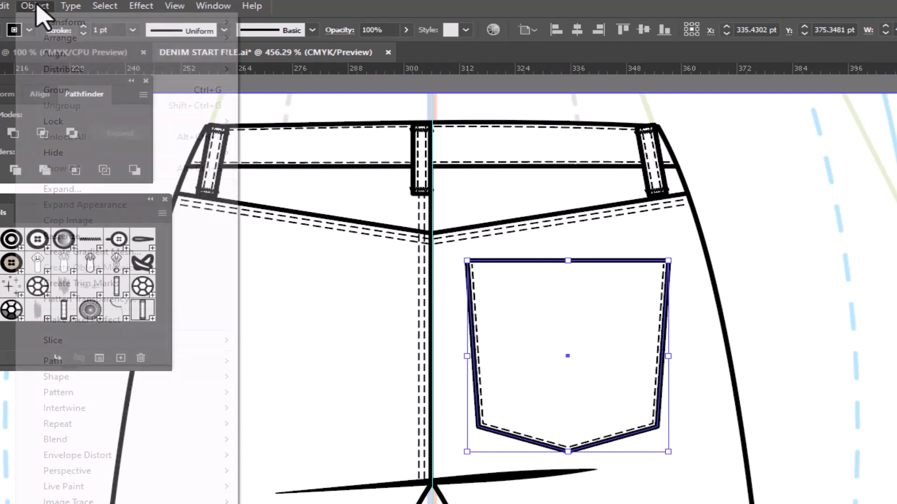
mouse_move(96, 366)
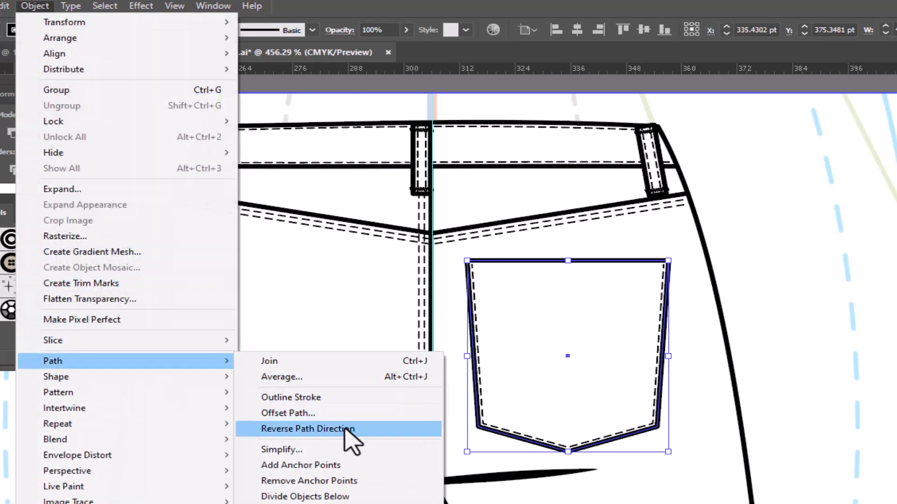
click(288, 414)
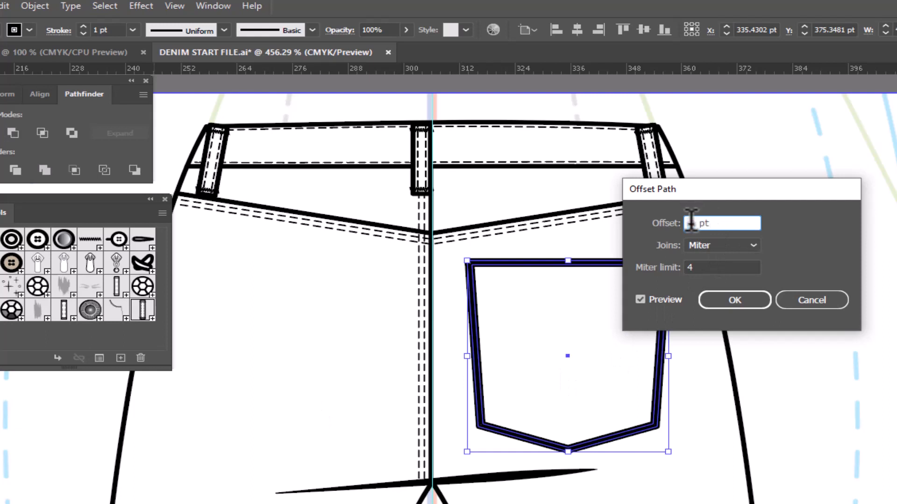
text(-2)
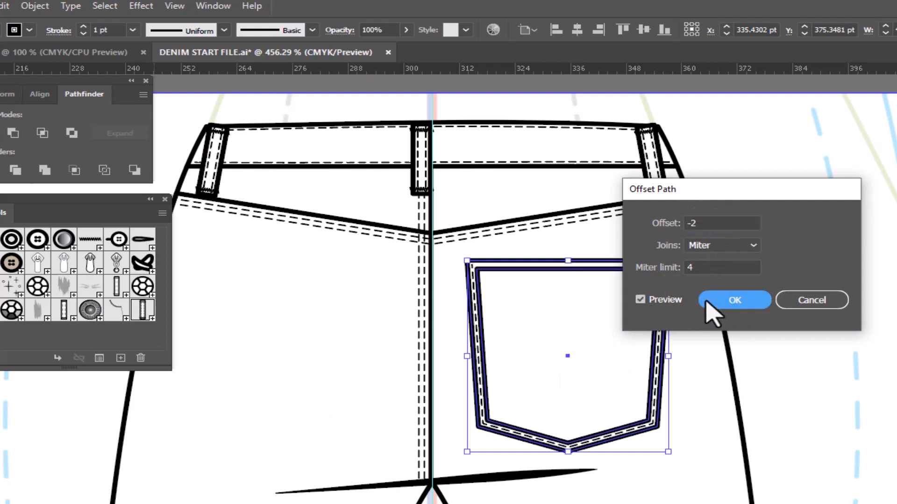
click(713, 304)
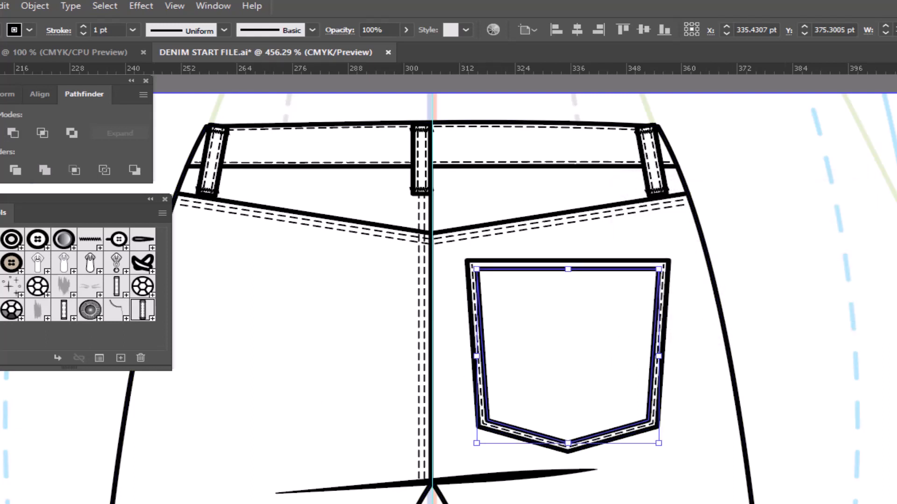
- Apply the single dashed stitch style to the innermost pocket outline, and raise its top edge by 1 pt before deleting that edge
click(799, 293)
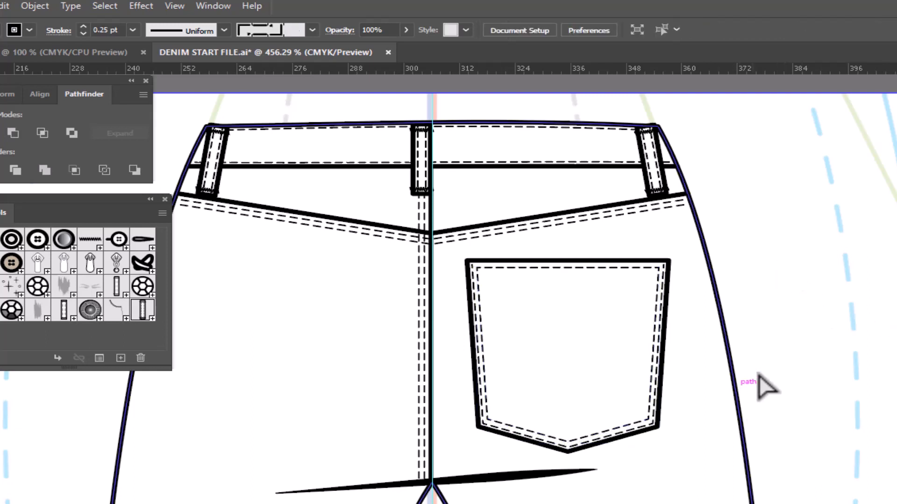
click(565, 269)
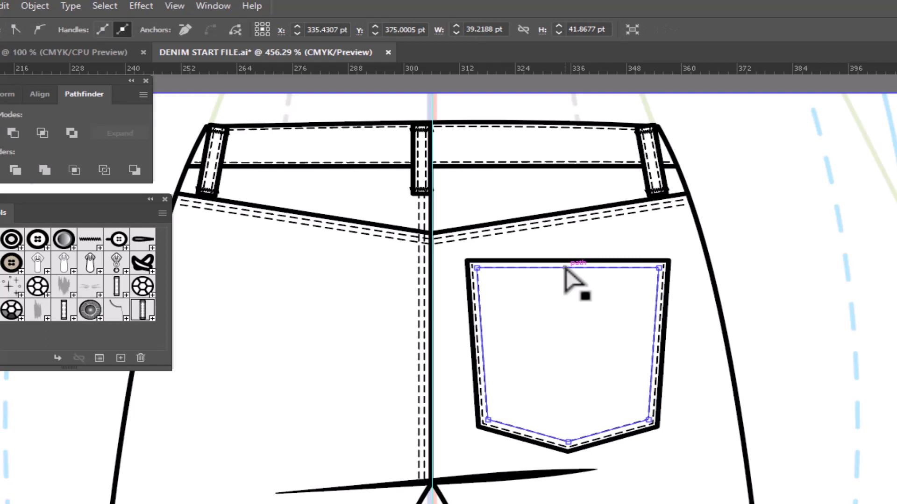
key(Up)
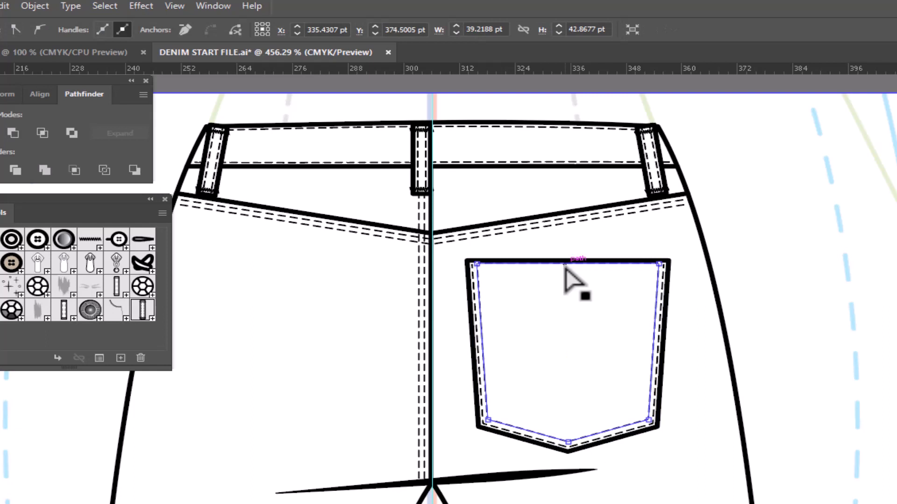
key(Delete)
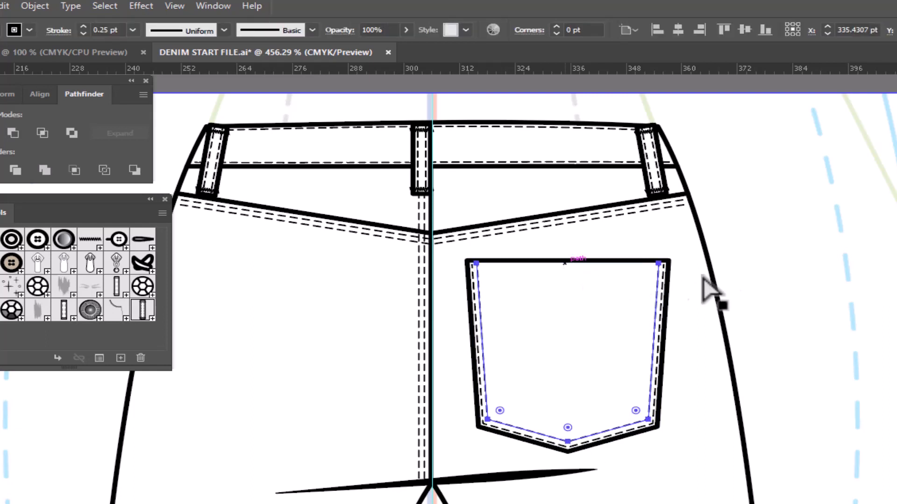
click(761, 281)
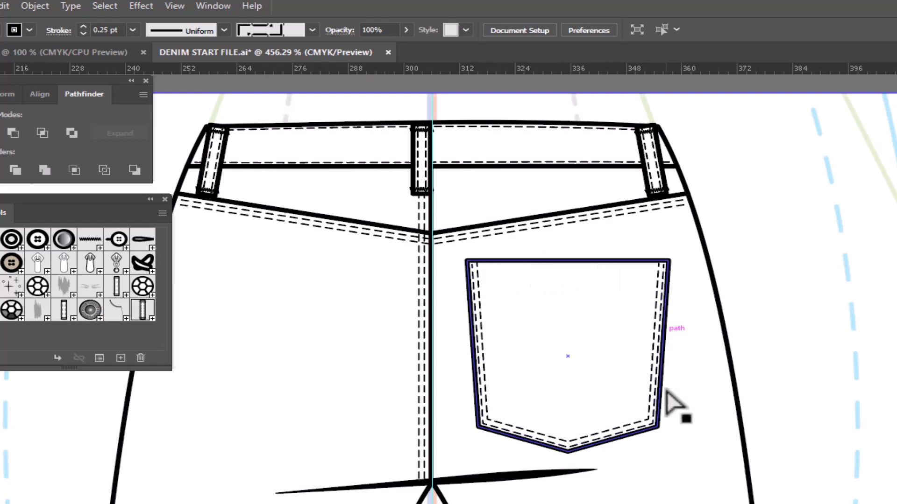
- Scale the two top anchors of the innermost stitch line inward until they are about 35.7 pt apart
click(658, 264)
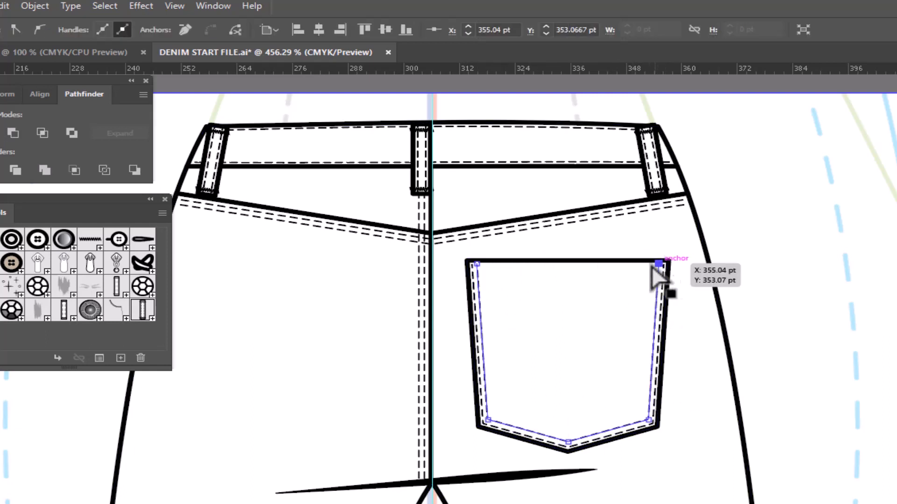
shift+click(476, 265)
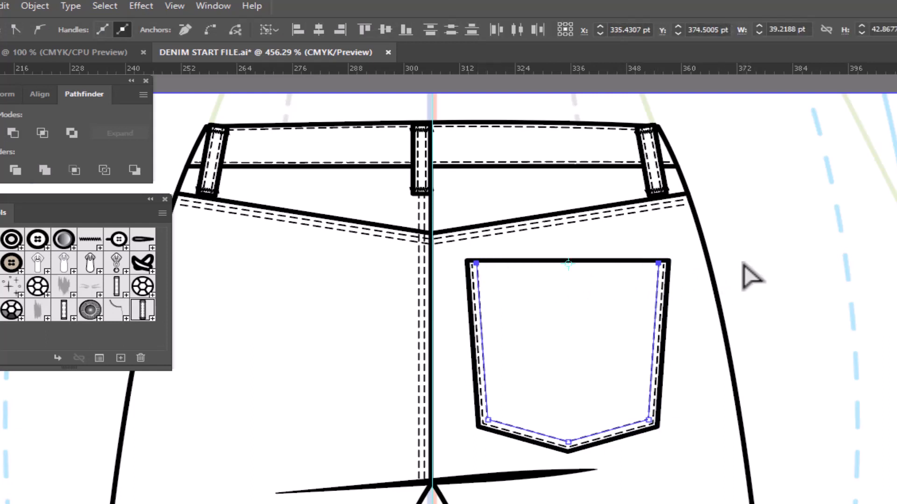
drag(769, 269, 749, 267)
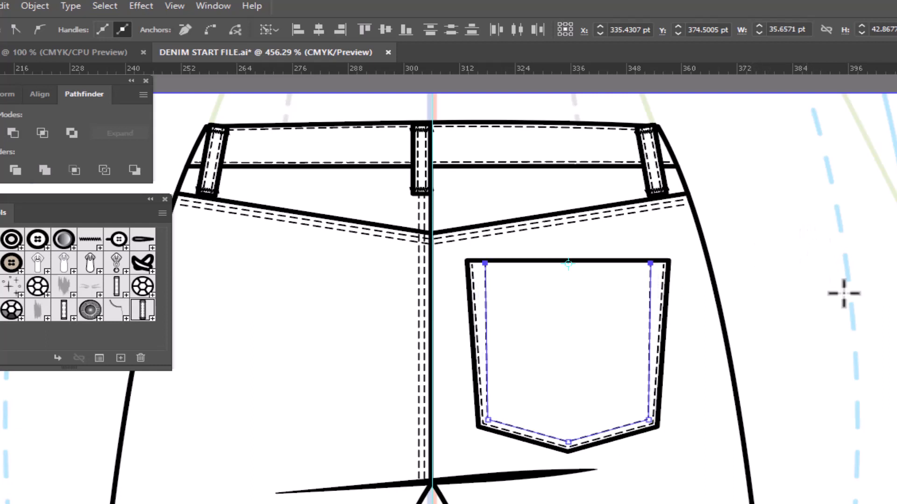
- Draw a horizontal line about 43 pt long across the pocket just below its top edge and give it double needle stitching
key(p)
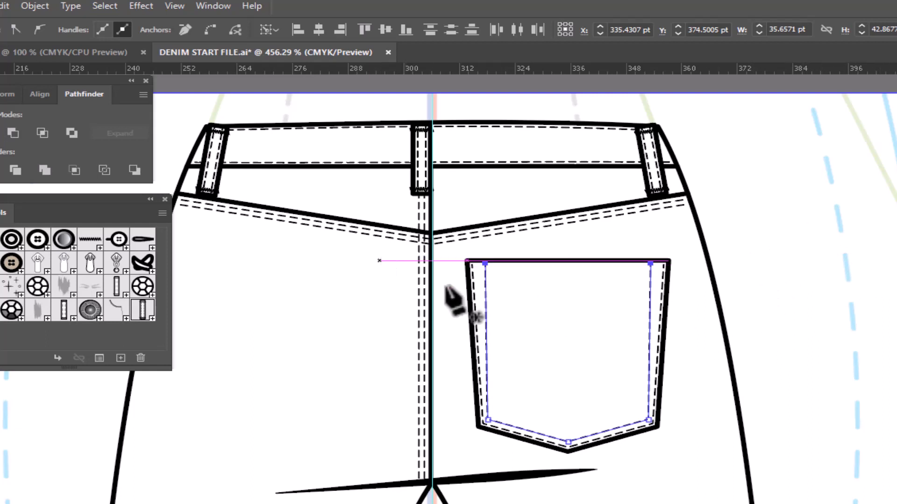
click(468, 269)
click(668, 269)
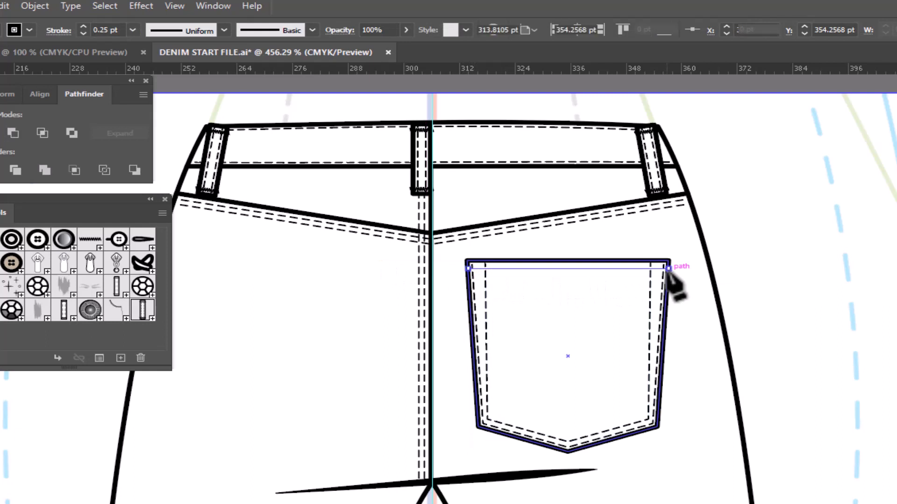
click(896, 361)
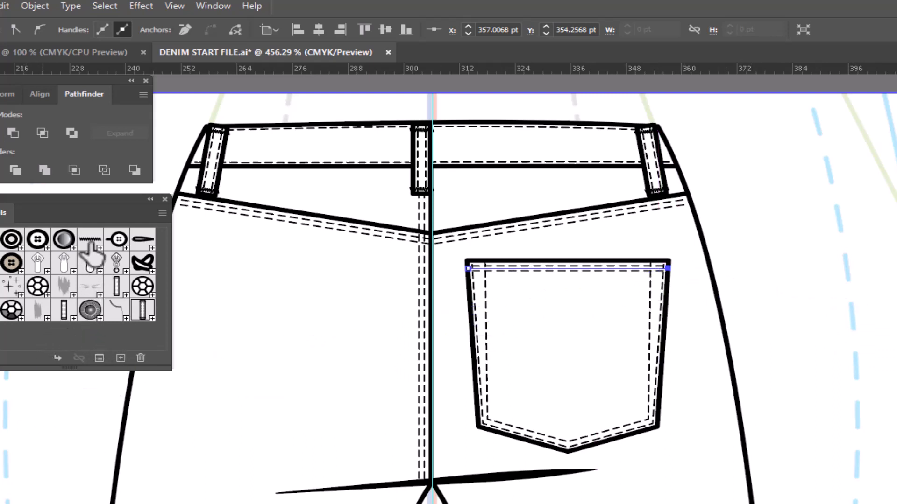
- Place a Bar tack symbol on the stitching in the pocket's upper left corner and copy it to the upper right corner
drag(89, 246, 481, 275)
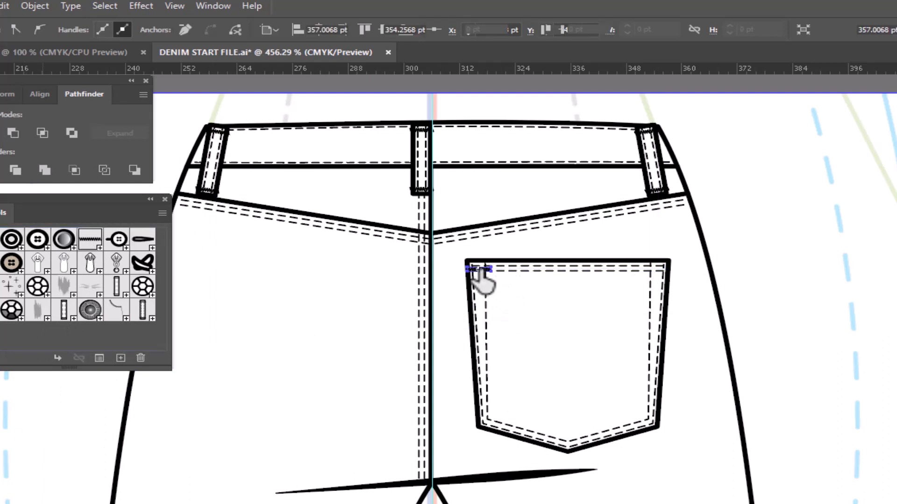
click(781, 314)
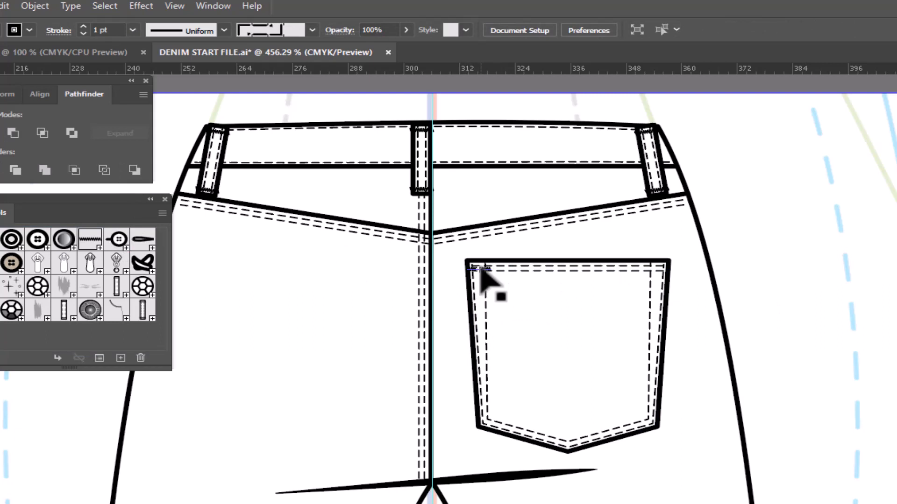
drag(483, 271, 655, 273)
click(802, 302)
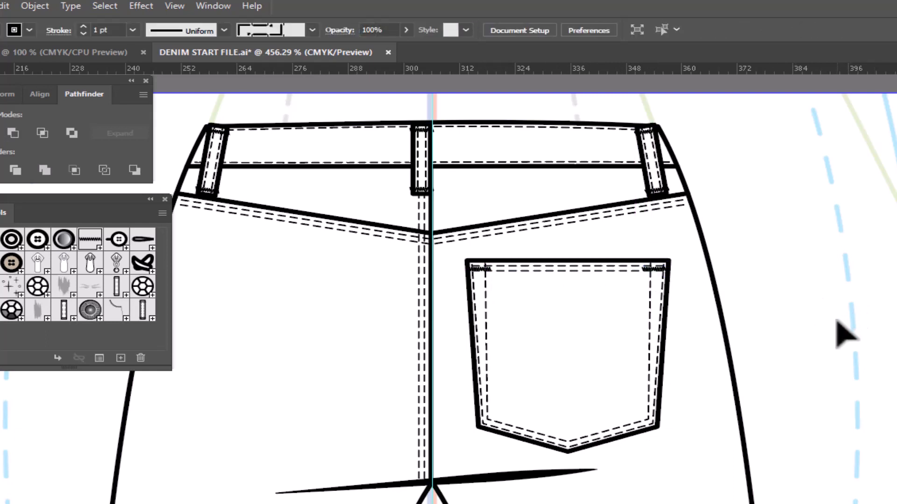
- Group the pocket outline, its three stitch paths and both bar tacks
click(599, 338)
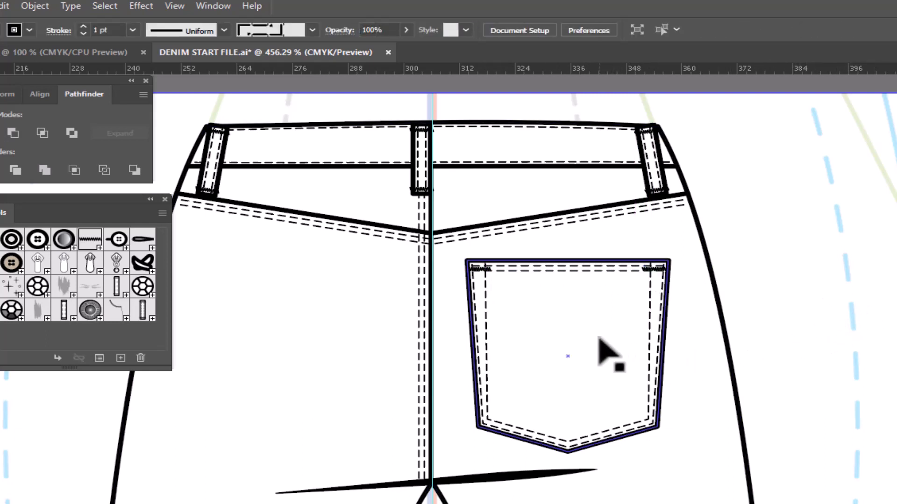
click(599, 339)
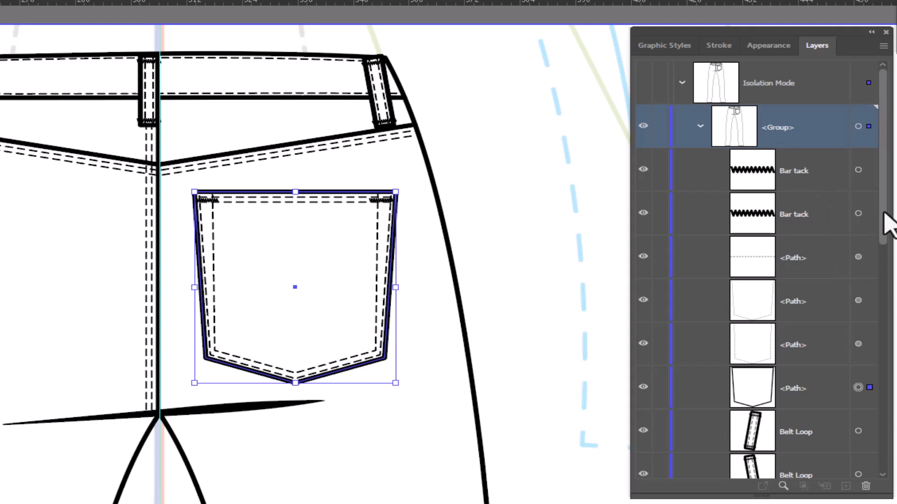
click(858, 170)
shift+click(858, 214)
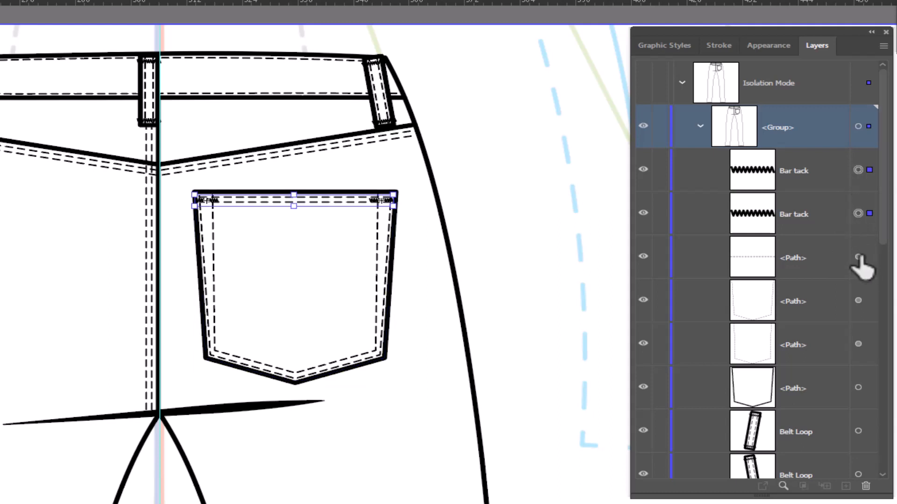
shift+click(858, 257)
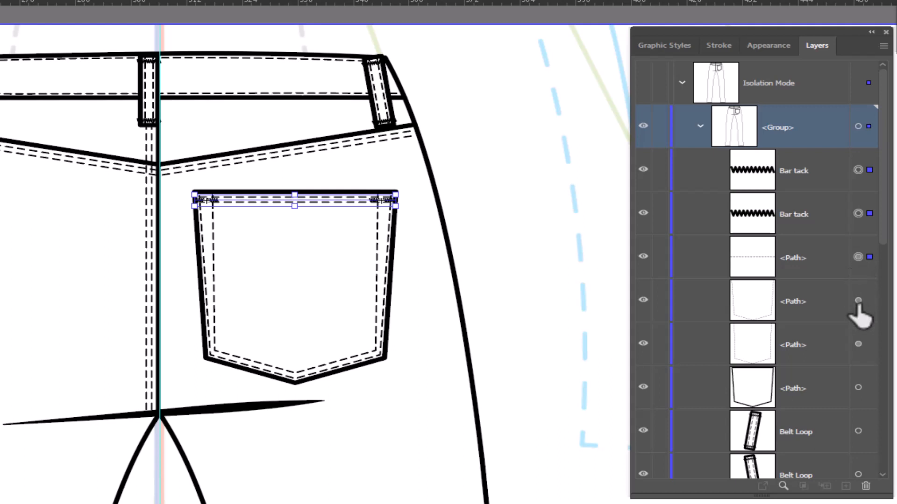
shift+click(858, 301)
shift+click(858, 344)
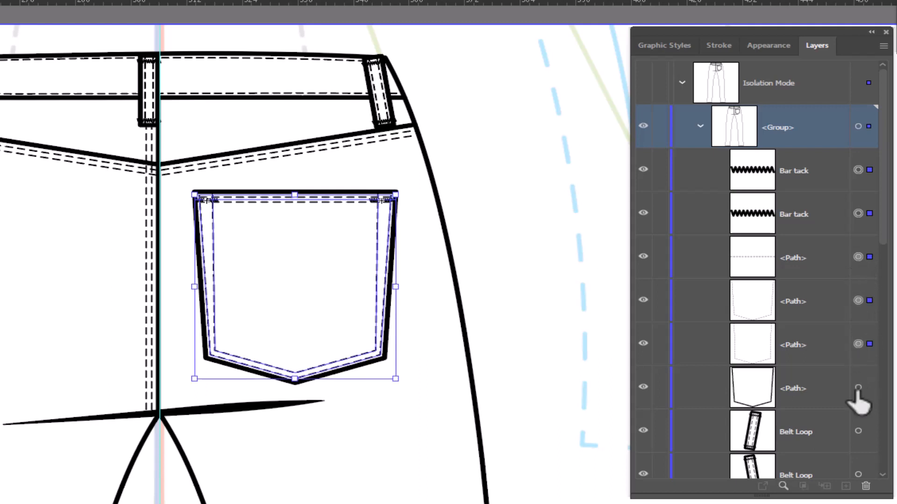
shift+click(858, 388)
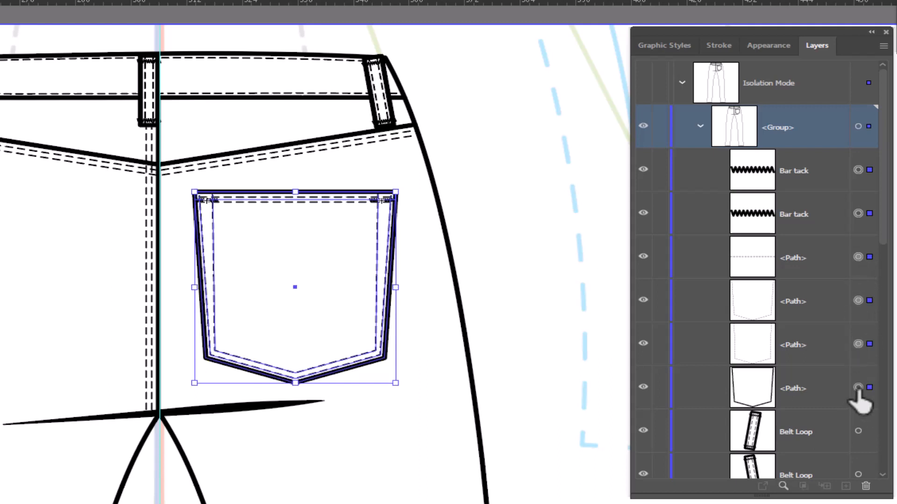
right_click(511, 181)
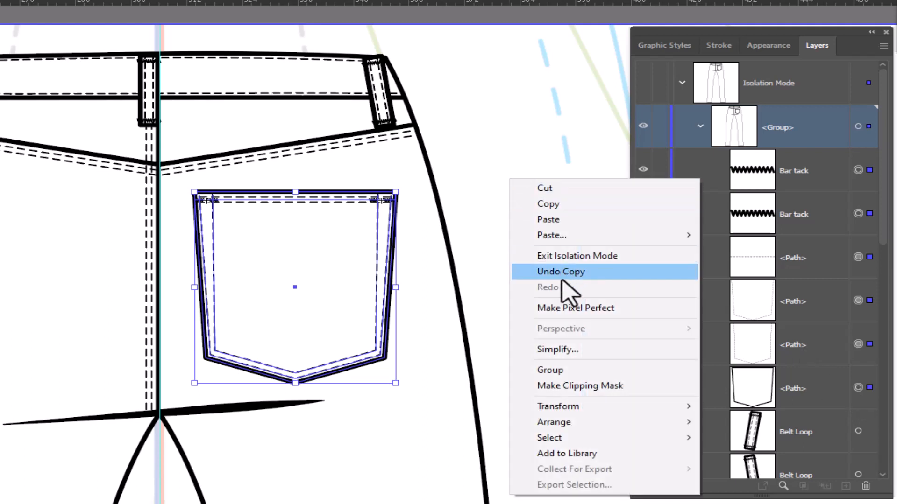
click(570, 370)
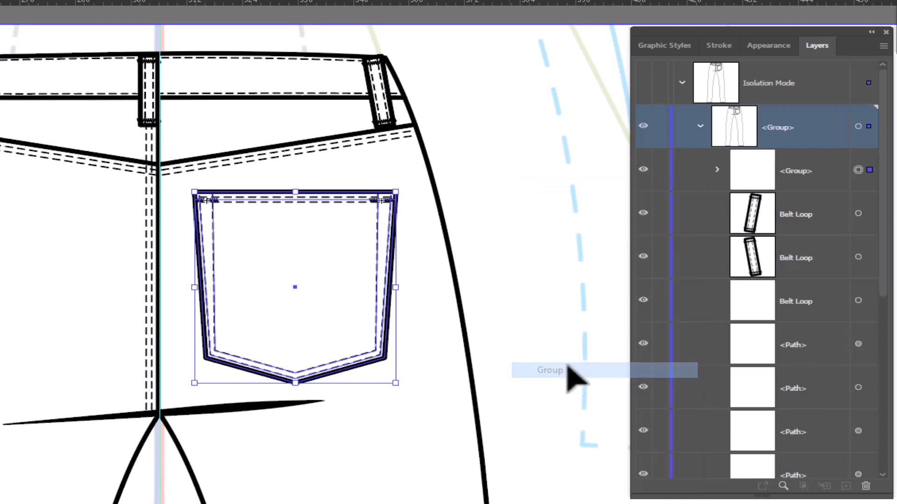
- Create a new dynamic symbol from the grouped back pocket
click(517, 247)
click(349, 274)
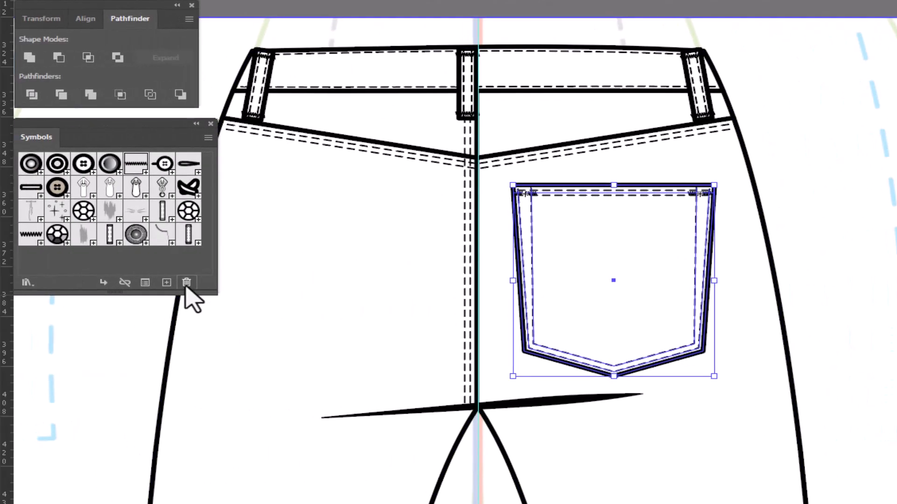
click(167, 282)
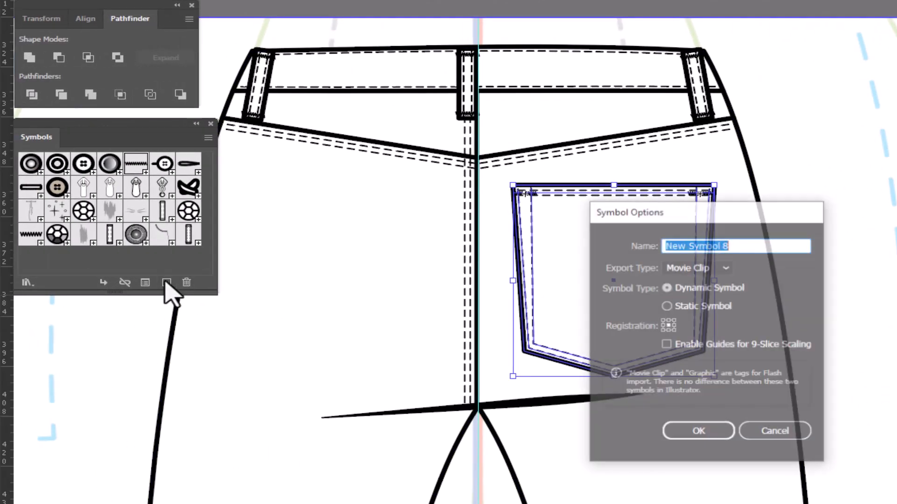
key(Return)
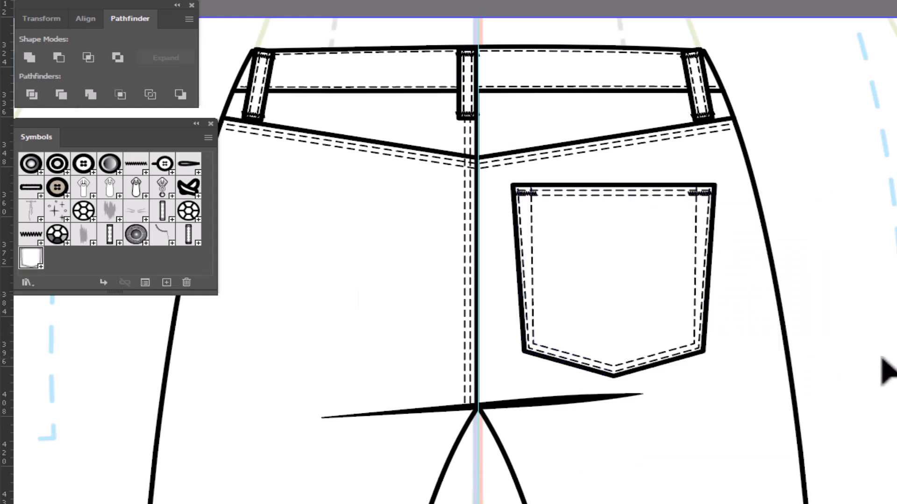
click(668, 278)
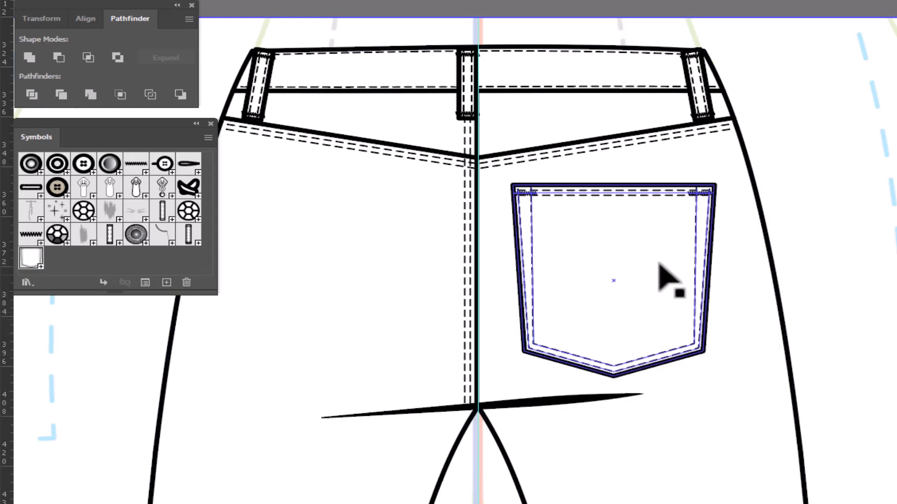
- Shift the back pocket slightly toward the outer side seam and reflect a copy of it vertically across the centre guide
drag(626, 271, 641, 271)
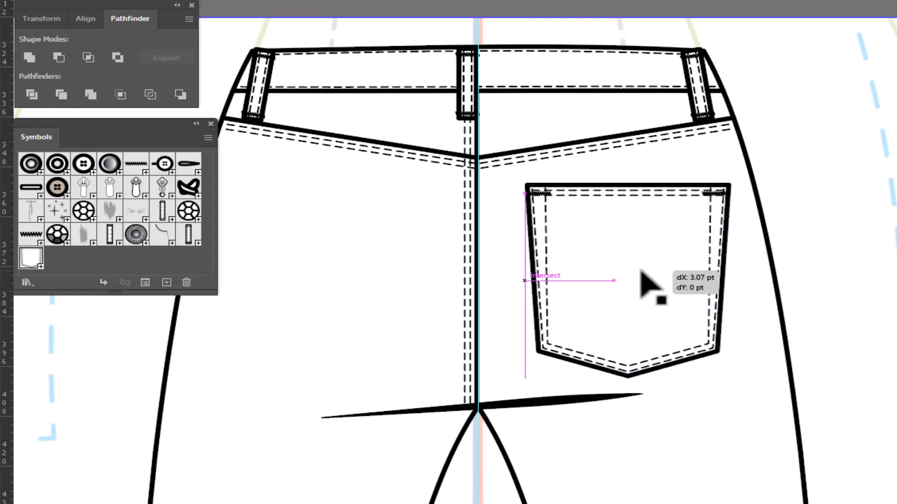
drag(641, 272, 645, 274)
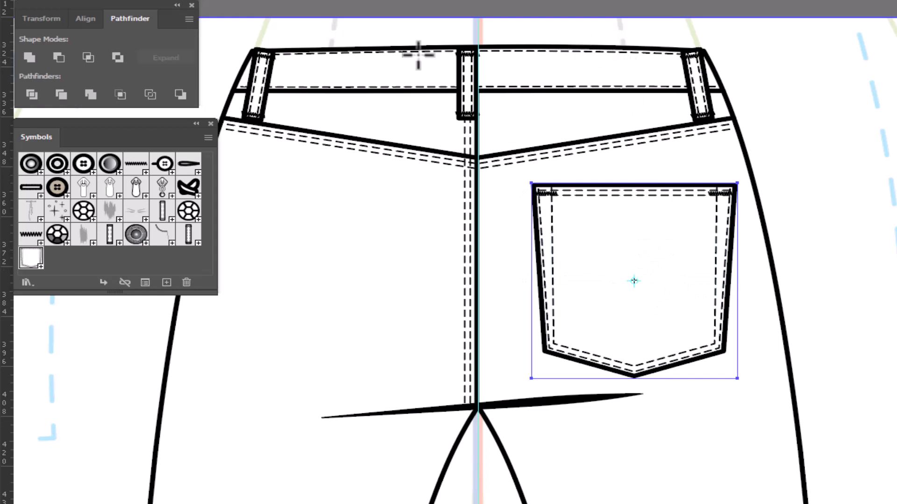
alt+click(477, 28)
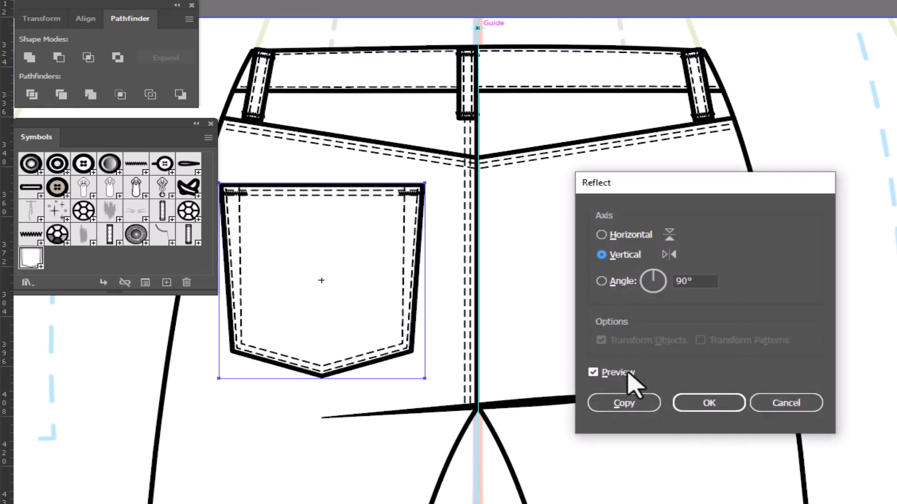
click(609, 404)
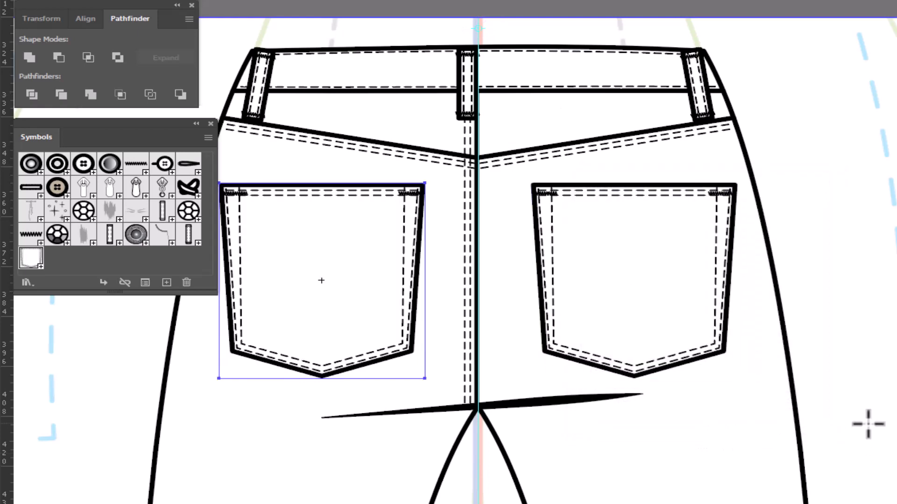
- Deselect the pocket, exit isolation mode and move the front-view pants closer beside the back view
key(v)
key(ctrl+minus)
key(ctrl+minus)
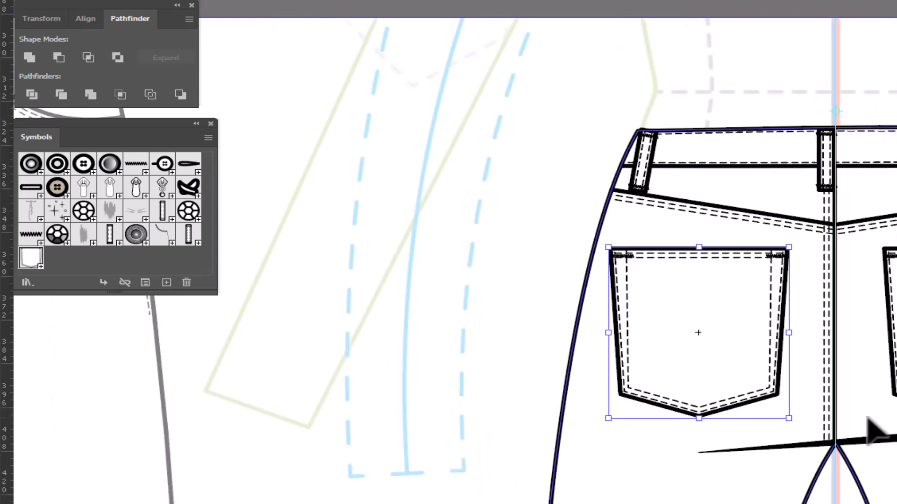
key(ctrl+minus)
key(ctrl+minus)
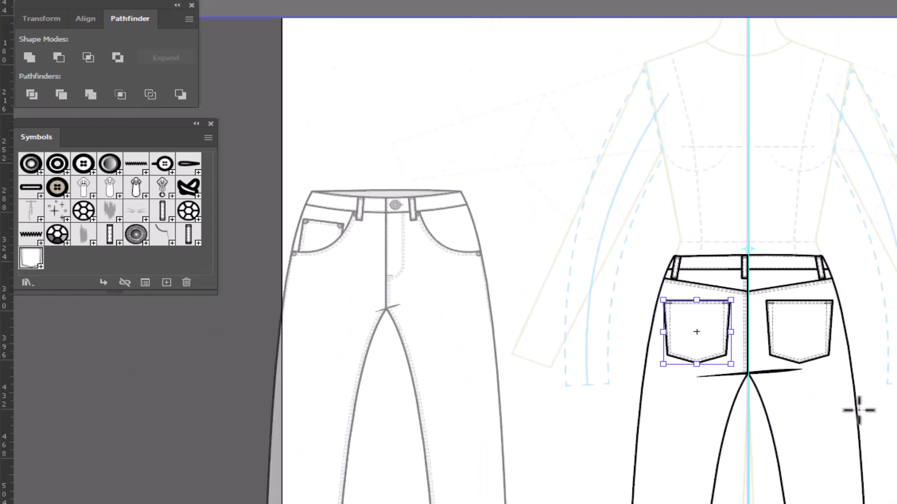
click(858, 411)
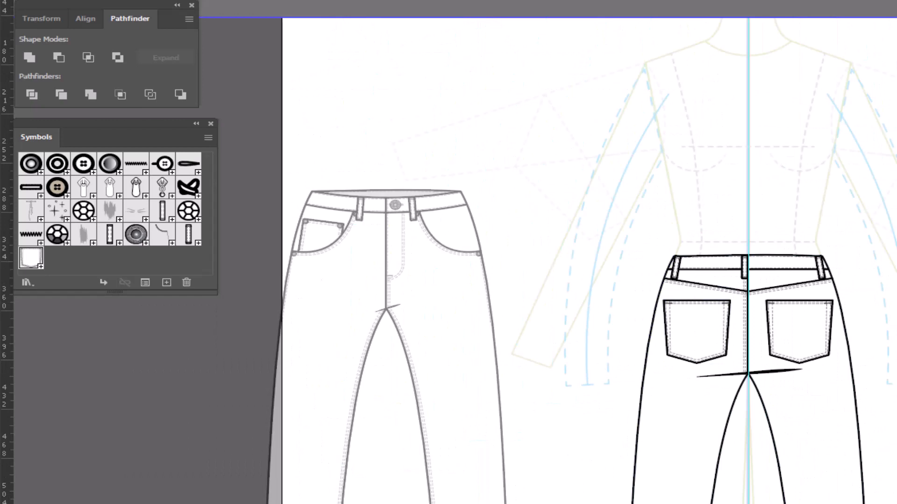
double_click(690, 154)
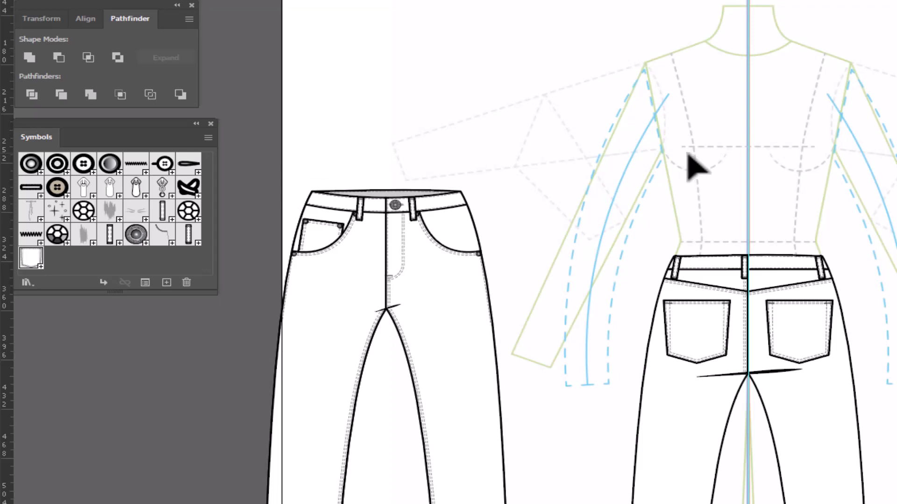
mouse_move(494, 300)
mouse_down()
mouse_move(582, 245)
mouse_move(615, 254)
mouse_up()
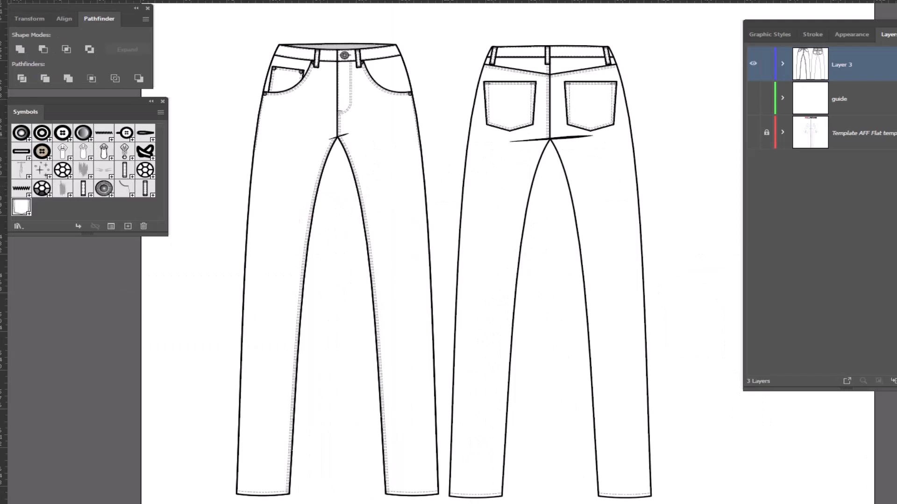